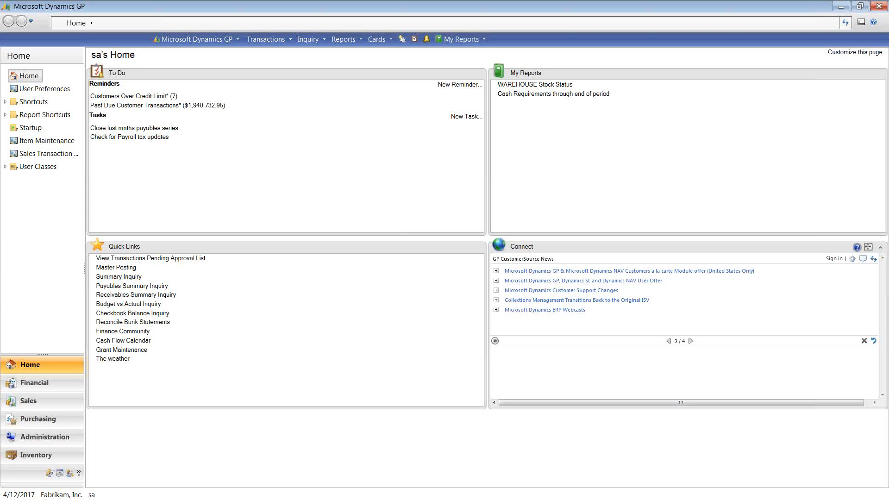
{"action": "left_click", "coordinate": [218, 41]}
{"action": "left_click", "coordinate": [174, 218]}
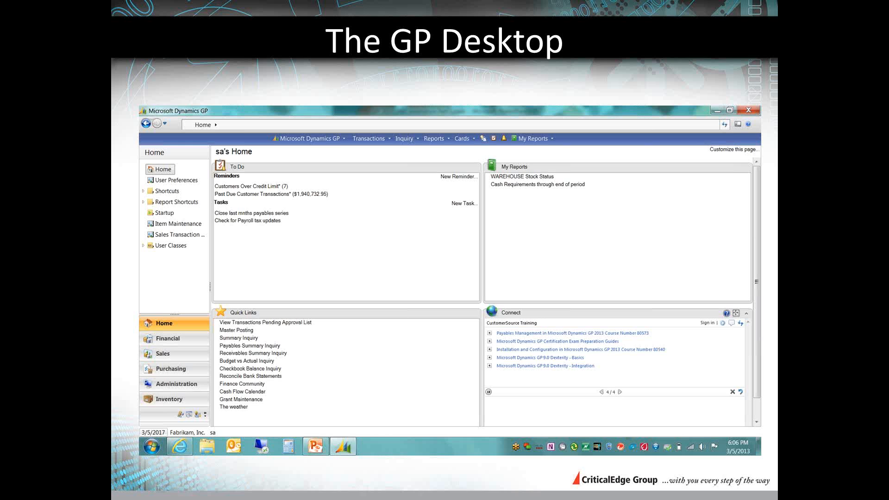
{"action": "left_click_drag", "start_coordinate": [0, 39], "coordinate": [483, 38]}
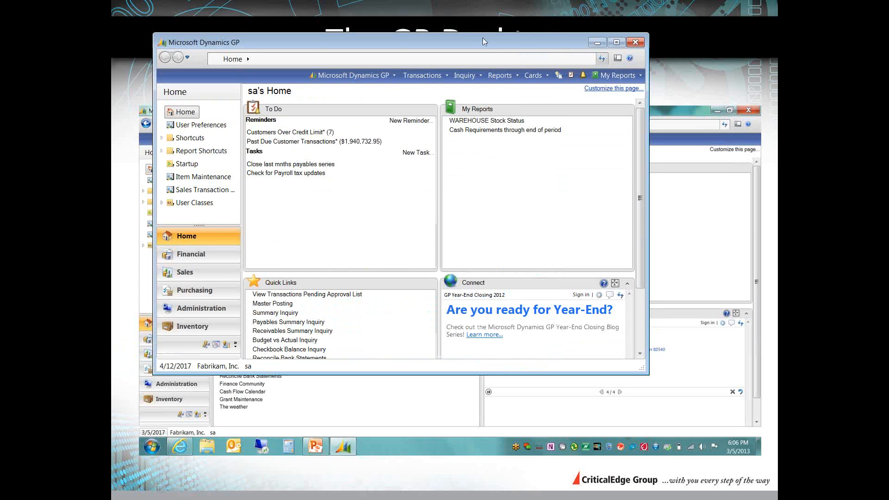
{"action": "left_click", "coordinate": [616, 42]}
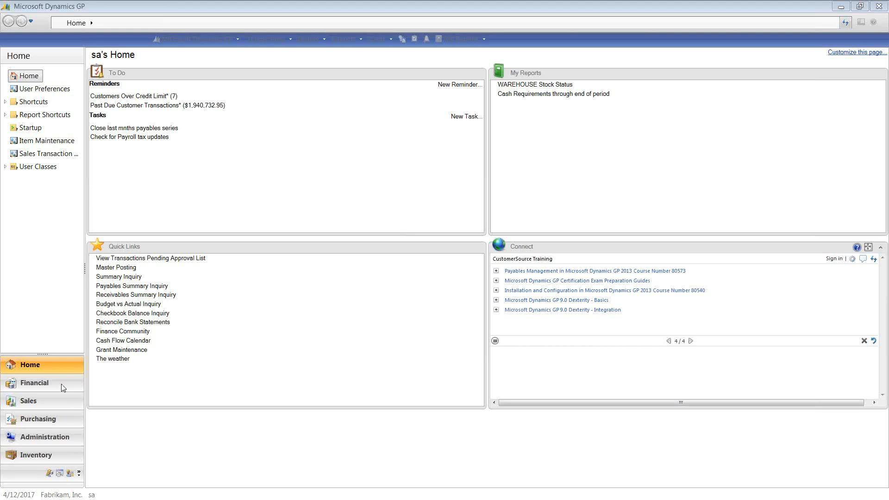
- Hide the Purchasing, Administration, HR & Payroll and Manufacturing buttons from the navigation pane
{"action": "left_click", "coordinate": [49, 307]}
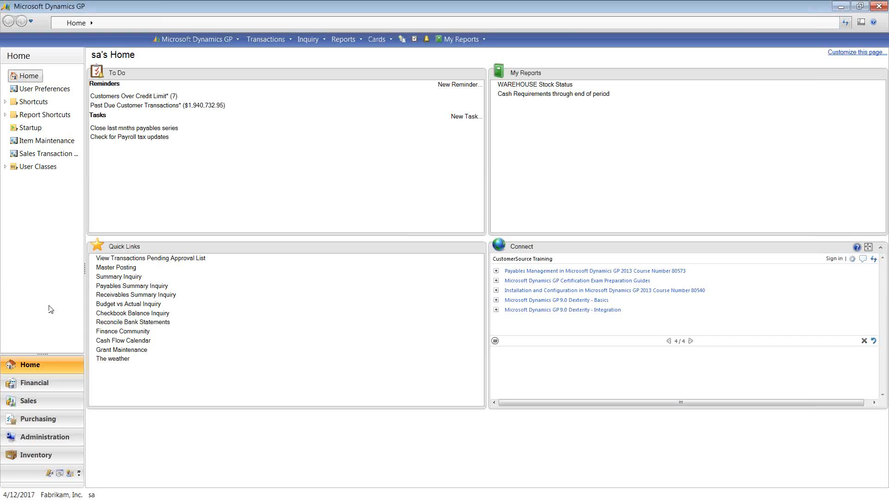
{"action": "right_click", "coordinate": [47, 264]}
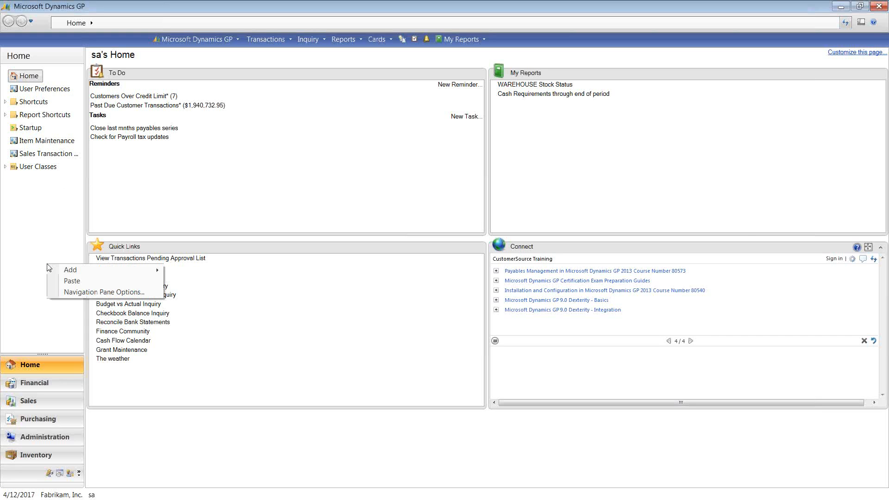
{"action": "left_click", "coordinate": [63, 293]}
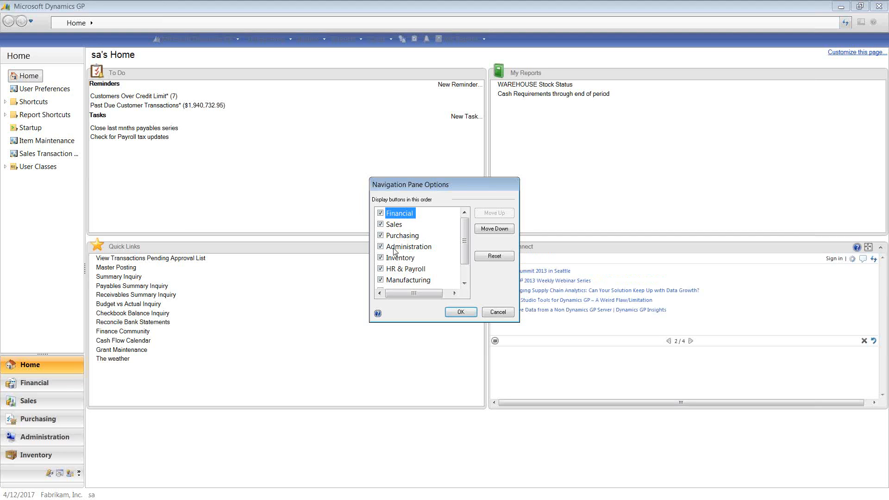
{"action": "left_click", "coordinate": [381, 236]}
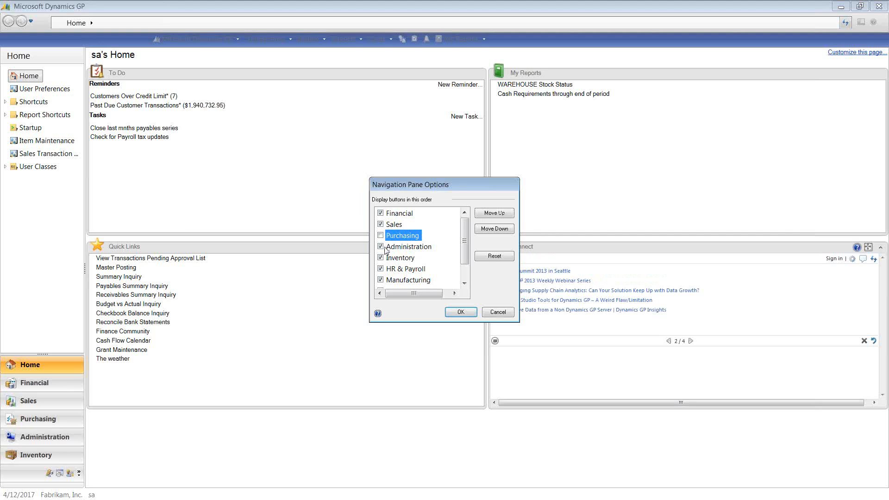
{"action": "left_click", "coordinate": [381, 248]}
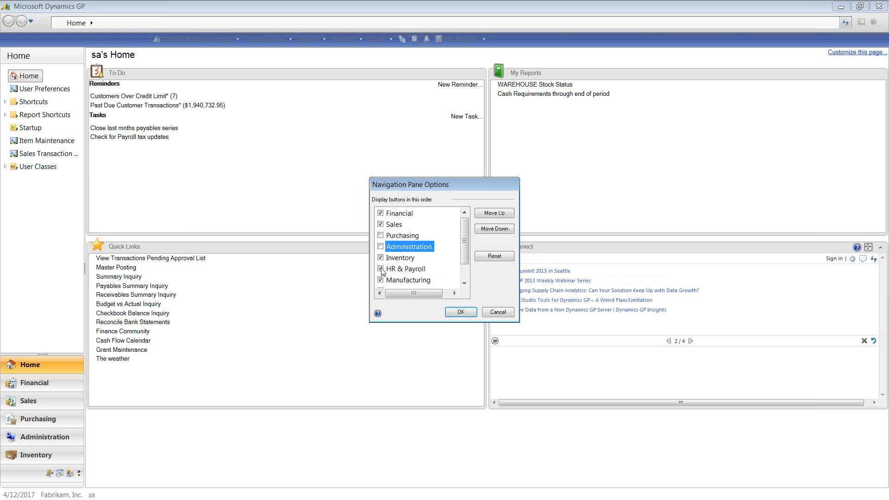
{"action": "left_click", "coordinate": [381, 270]}
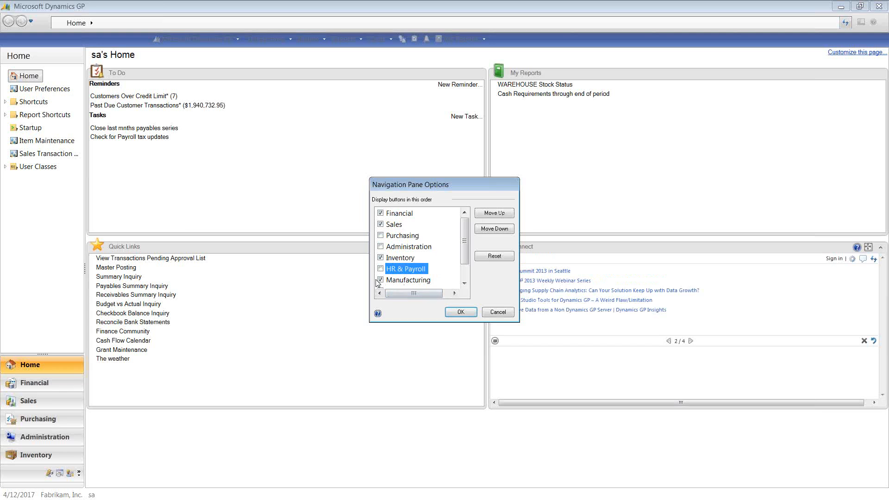
{"action": "left_click", "coordinate": [381, 281]}
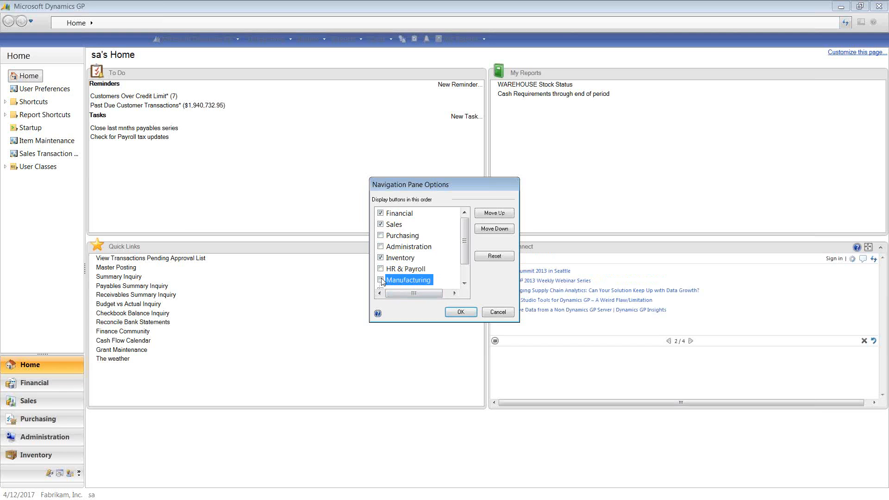
{"action": "left_click", "coordinate": [460, 312]}
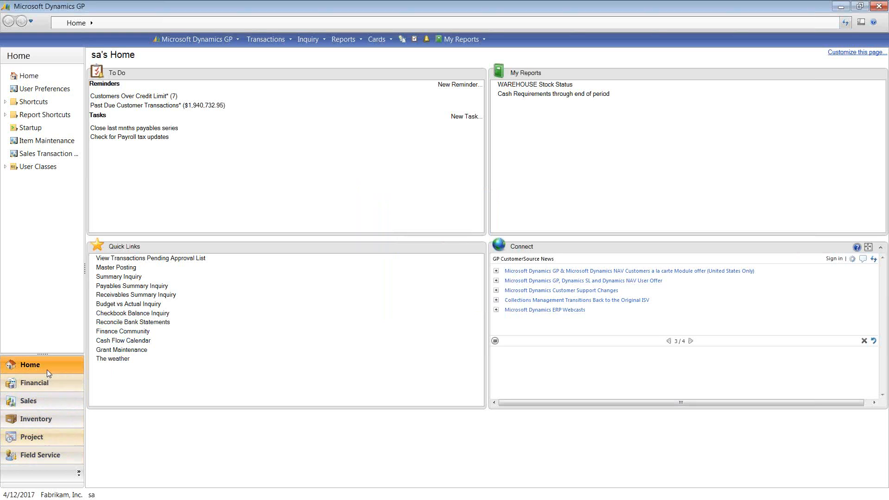
- Enable the Purchasing button again in the navigation pane options
{"action": "right_click", "coordinate": [65, 256]}
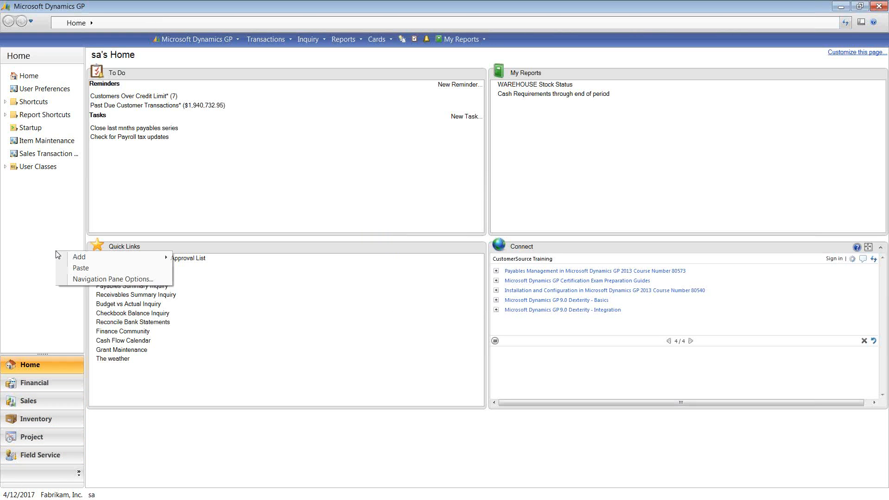
{"action": "left_click", "coordinate": [105, 280]}
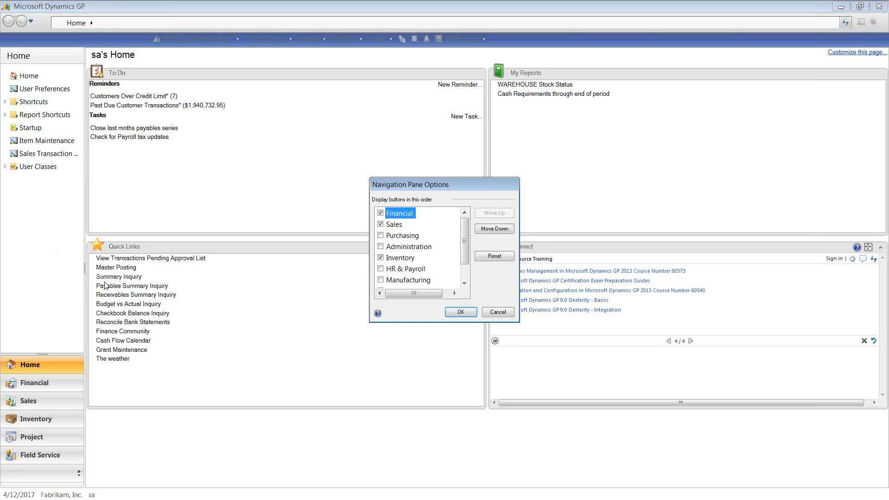
{"action": "left_click", "coordinate": [380, 236]}
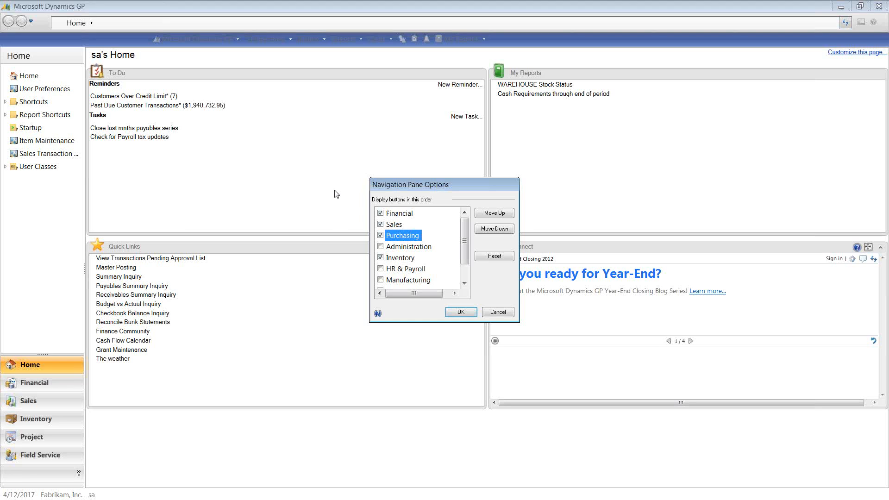
- Reorder the navigation pane buttons so that Inventory comes first, ahead of Financial
{"action": "left_click", "coordinate": [406, 261]}
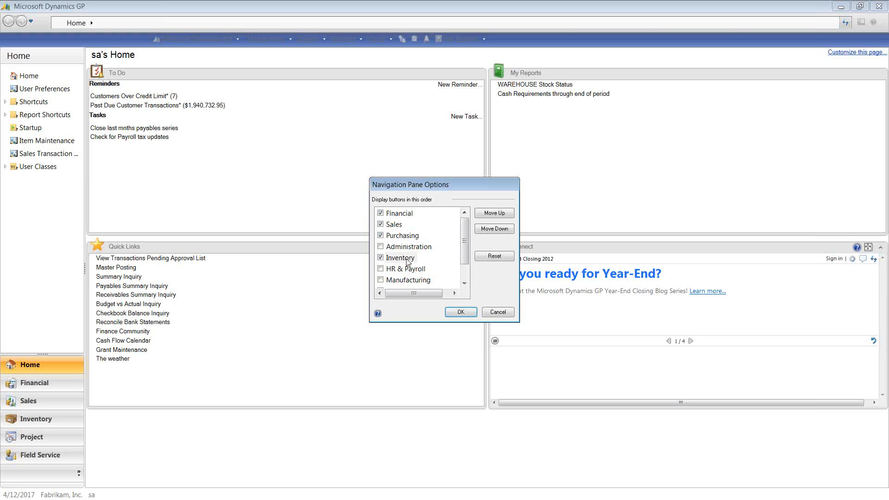
{"action": "left_click", "coordinate": [497, 213]}
{"action": "left_click", "coordinate": [497, 213]}
{"action": "left_click", "coordinate": [497, 213]}
{"action": "left_click", "coordinate": [497, 213]}
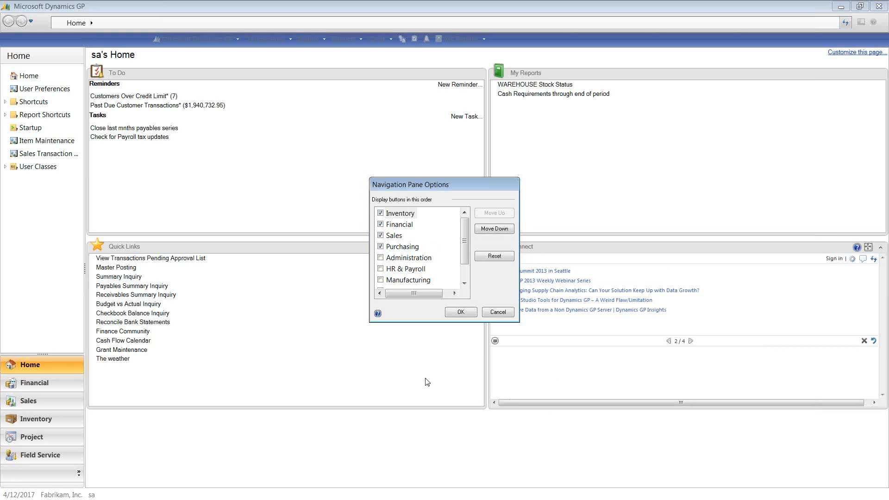
- Move Purchasing up to directly below Inventory in the button order and apply the navigation pane options
{"action": "left_click", "coordinate": [392, 249]}
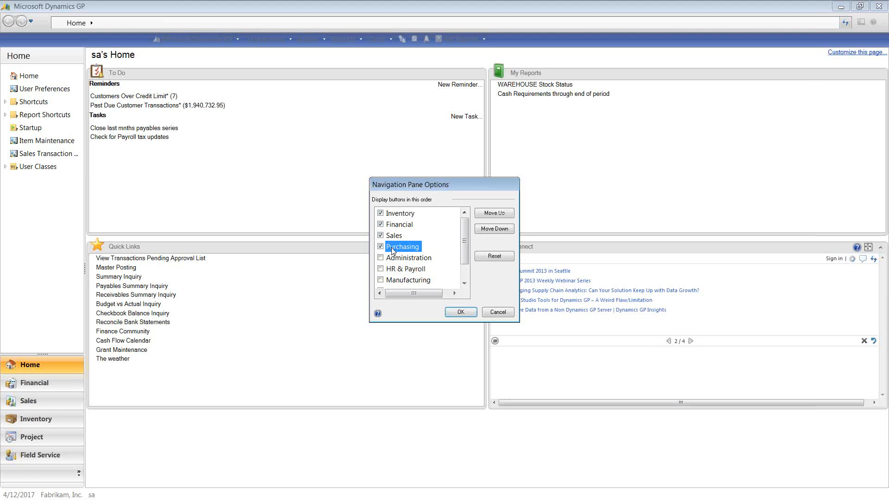
{"action": "left_click", "coordinate": [489, 213]}
{"action": "left_click", "coordinate": [490, 214]}
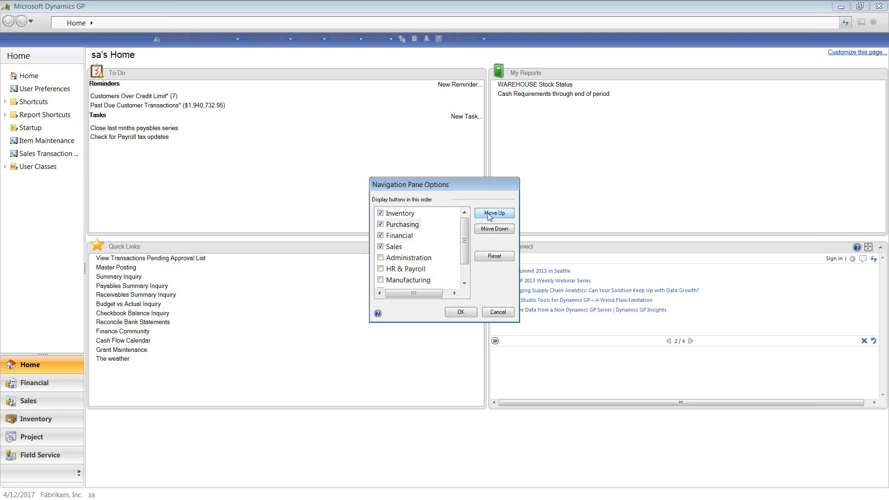
{"action": "left_click", "coordinate": [461, 313]}
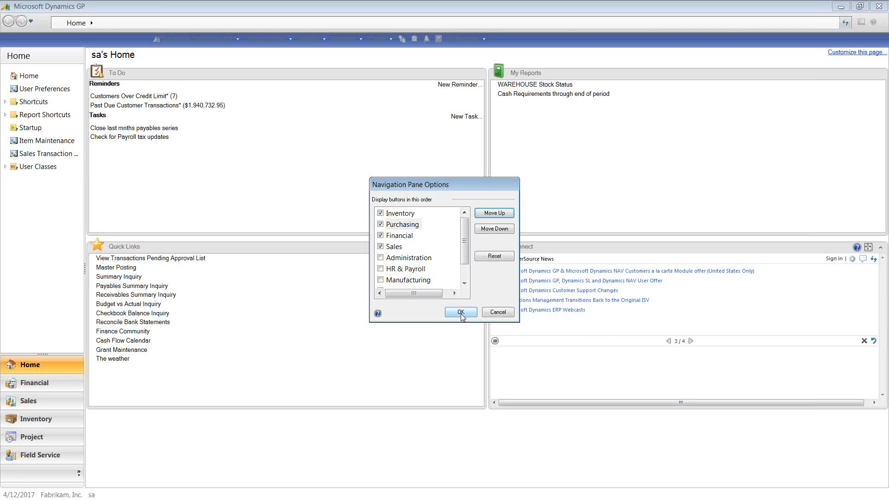
{"action": "left_click", "coordinate": [461, 312]}
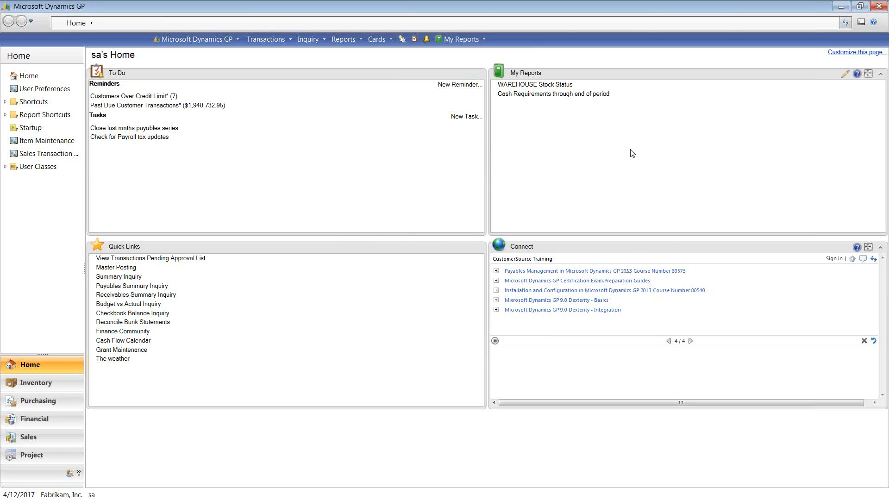
- Change the home page to the Three Column layout
{"action": "left_click", "coordinate": [847, 56]}
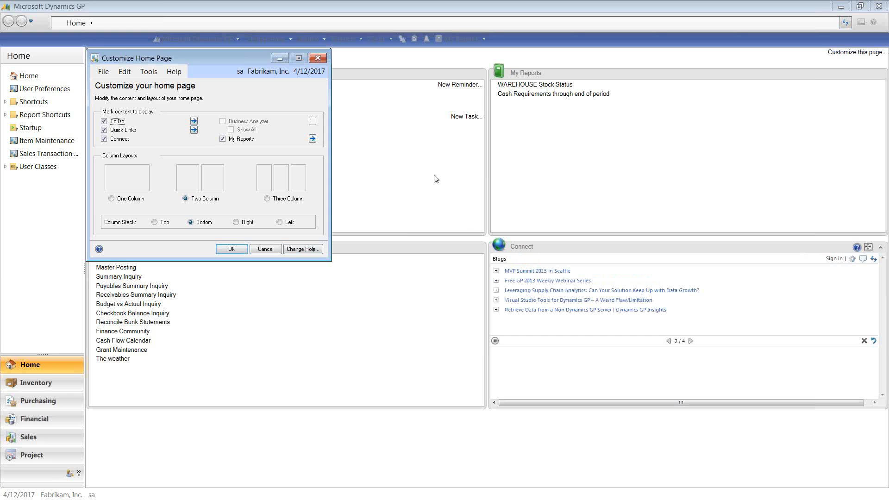
{"action": "left_click", "coordinate": [267, 200]}
{"action": "left_click", "coordinate": [235, 249]}
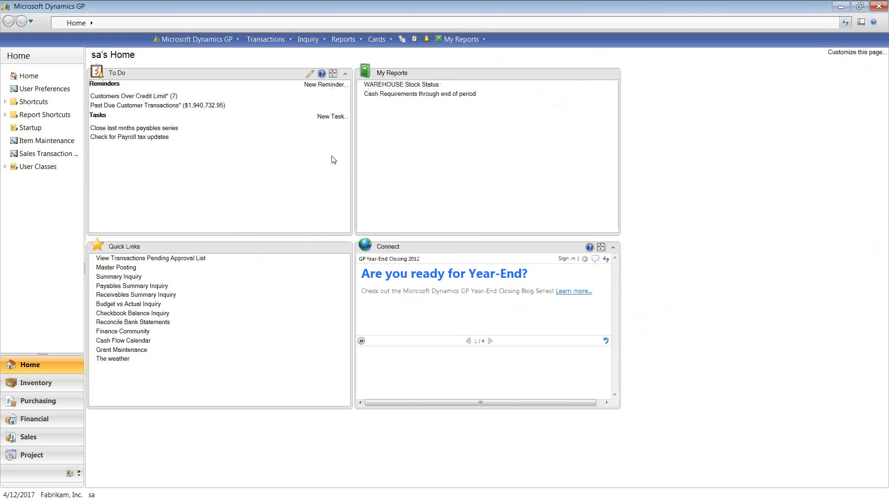
- Expand the To Do area on the home page, and replace it with an expanded Quick Links area
{"action": "left_click", "coordinate": [333, 73]}
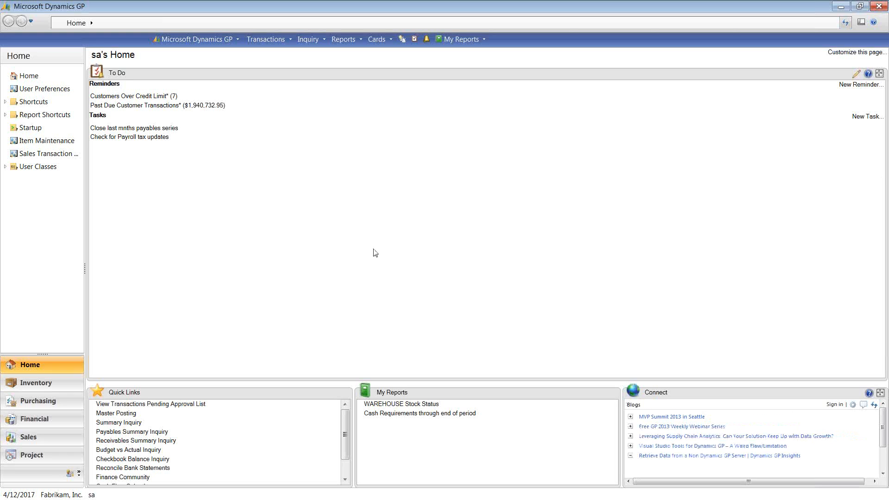
{"action": "mouse_move", "coordinate": [339, 405]}
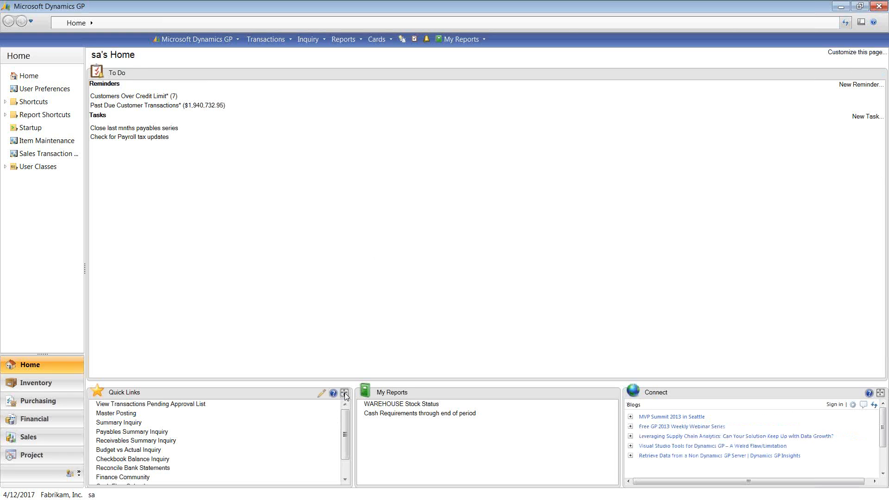
{"action": "left_click", "coordinate": [344, 393]}
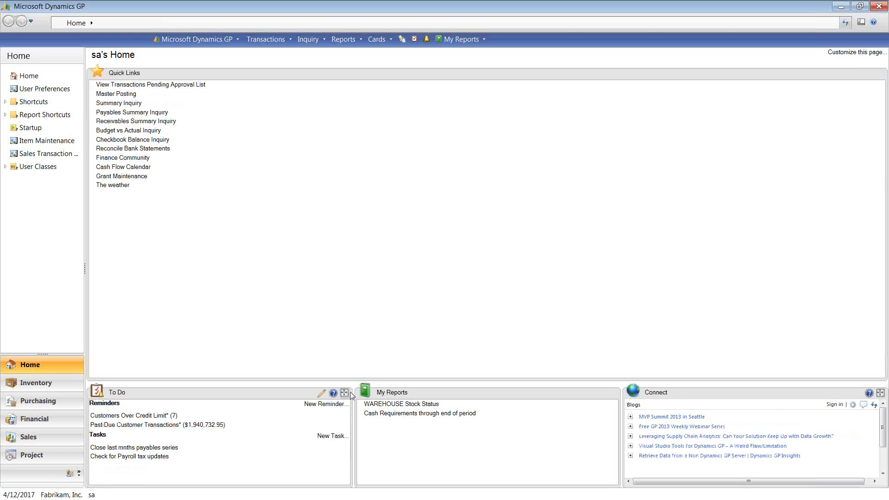
- Customize the home page to a Two Column layout with the column stack set to Right
{"action": "left_click", "coordinate": [854, 53]}
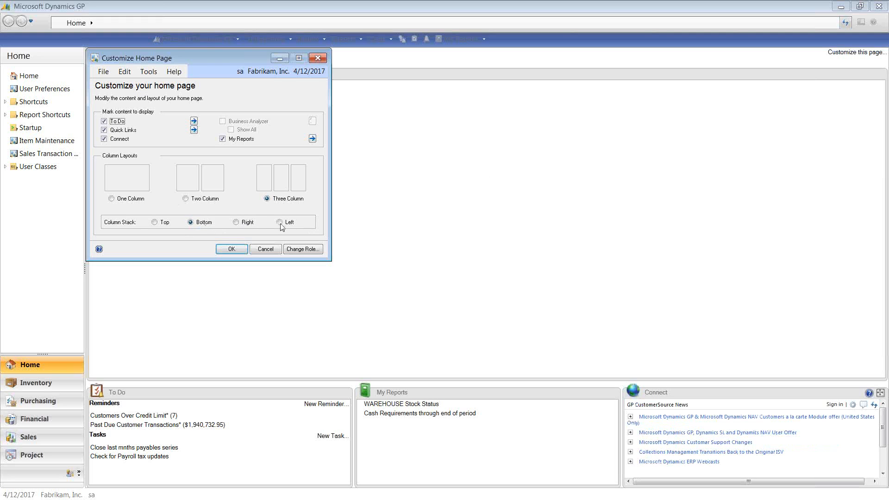
{"action": "left_click", "coordinate": [185, 198]}
{"action": "left_click", "coordinate": [240, 222]}
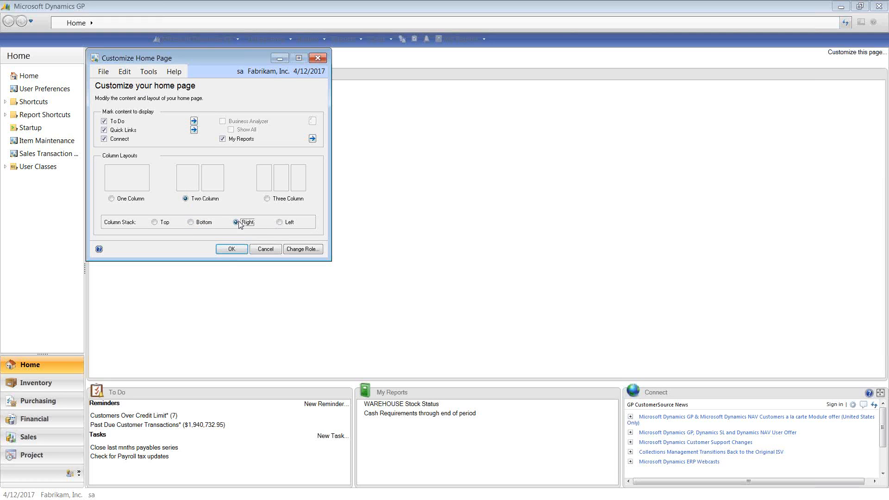
{"action": "left_click", "coordinate": [241, 249]}
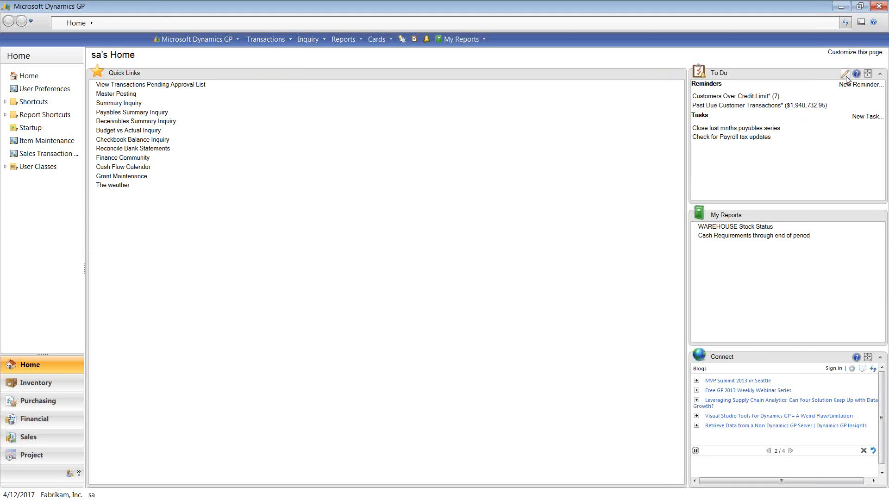
{"action": "left_click", "coordinate": [855, 53]}
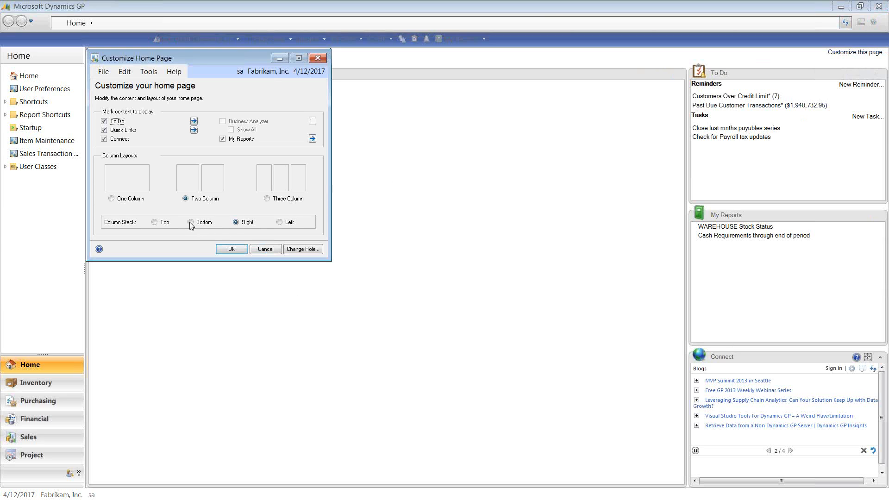
{"action": "key", "text": "Return"}
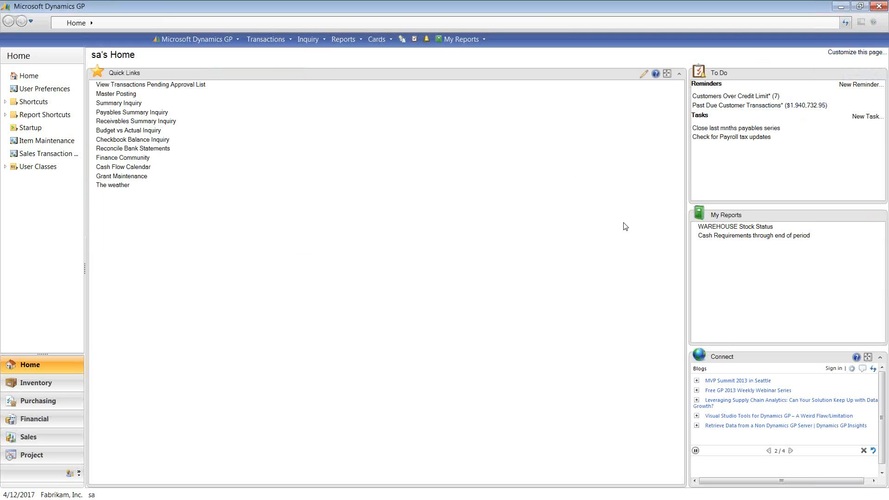
- Return the expanded Quick Links area to normal size and move the To Do area above it
{"action": "left_click", "coordinate": [669, 75]}
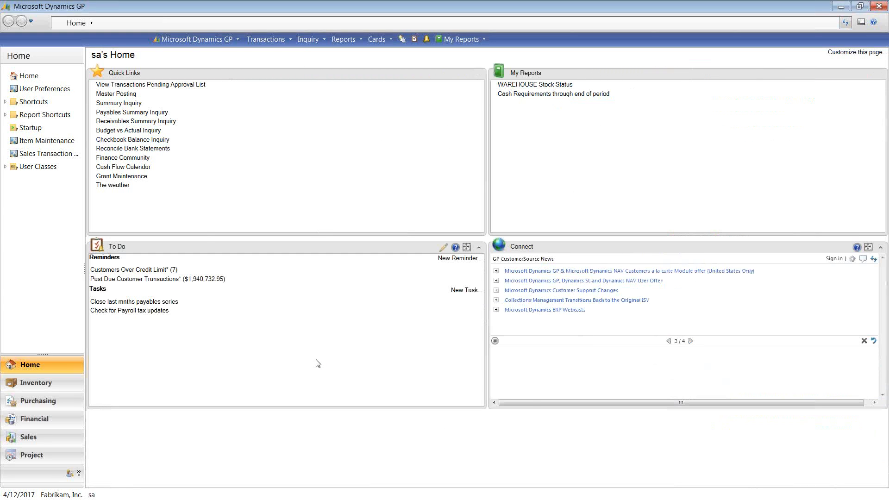
{"action": "left_click_drag", "start_coordinate": [258, 251], "coordinate": [264, 81]}
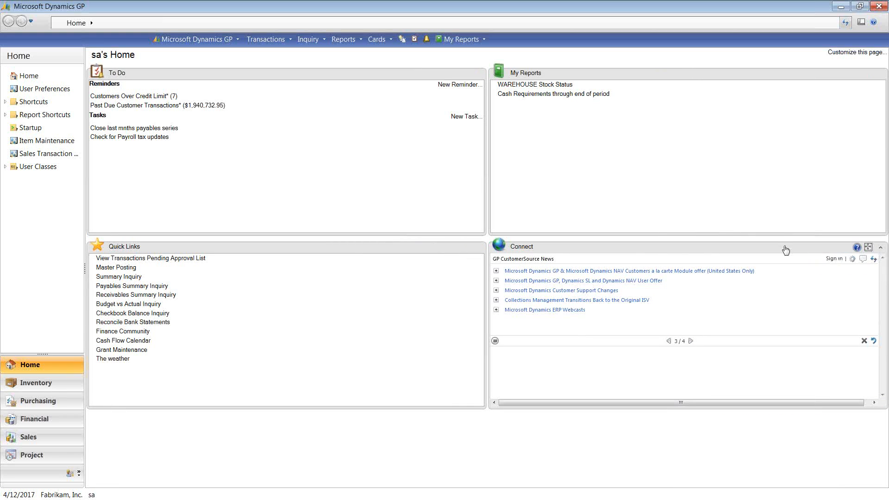
- Expand the Connect area and page through its news, training and blog feeds
{"action": "left_click", "coordinate": [868, 248]}
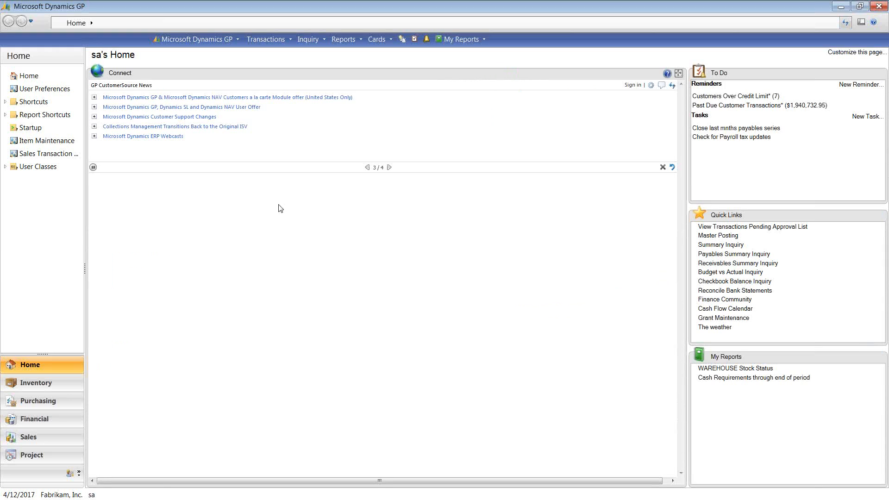
{"action": "left_click", "coordinate": [389, 169]}
{"action": "left_click", "coordinate": [390, 169]}
{"action": "left_click", "coordinate": [390, 169]}
{"action": "left_click", "coordinate": [389, 169]}
{"action": "left_click", "coordinate": [389, 169]}
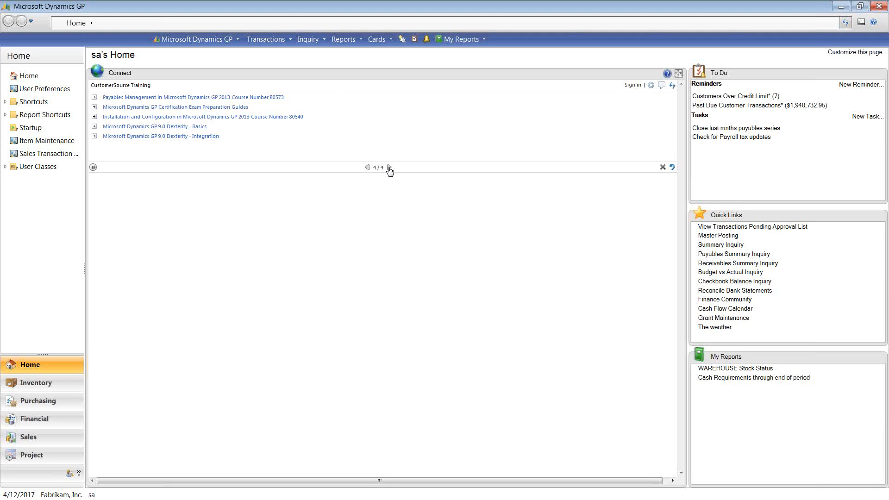
{"action": "left_click", "coordinate": [389, 169]}
{"action": "left_click", "coordinate": [390, 169]}
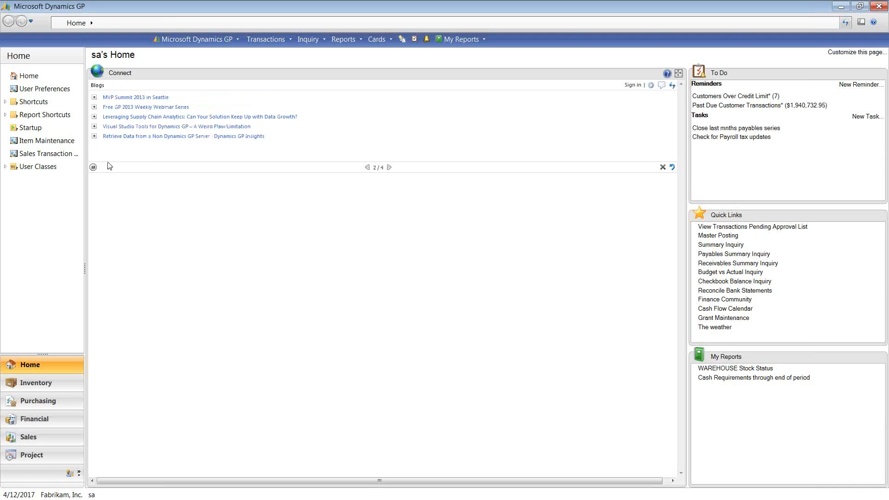
- Open the Free GP 2013 Weekly Webinar Series blog post in a maximized browser window, and close it after viewing
{"action": "left_click", "coordinate": [139, 108]}
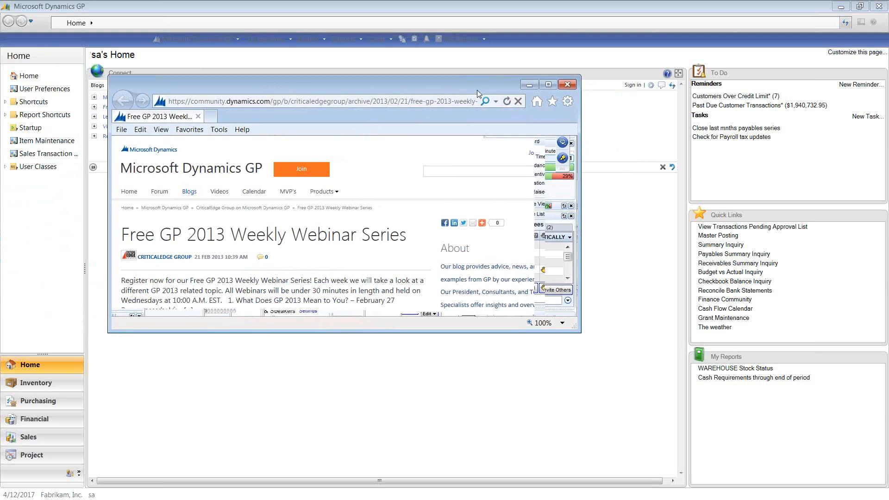
{"action": "left_click", "coordinate": [548, 84]}
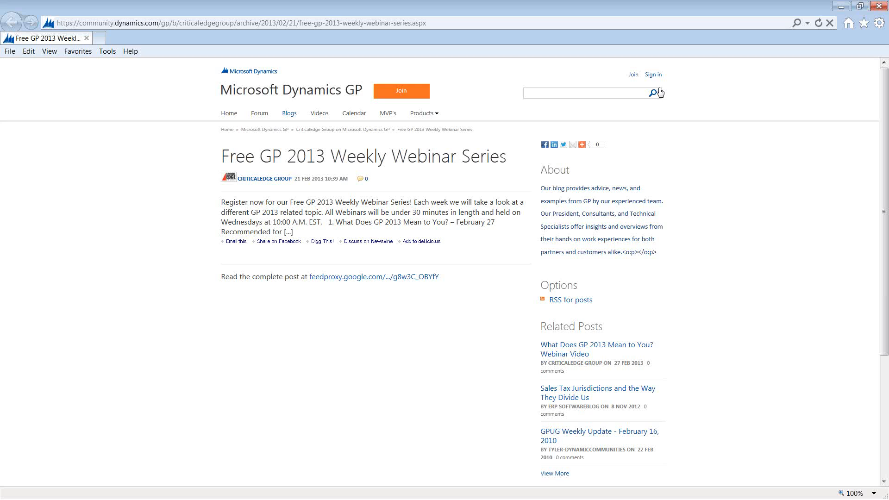
{"action": "left_click", "coordinate": [878, 8]}
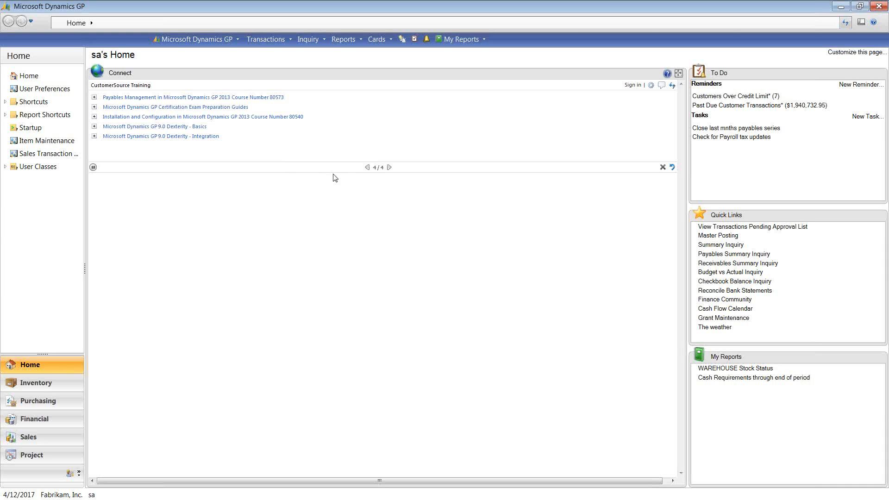
- Page the Connect area to the CustomerSource feeds, follow the last listed item, and close the sign-in page
{"action": "left_click", "coordinate": [390, 168]}
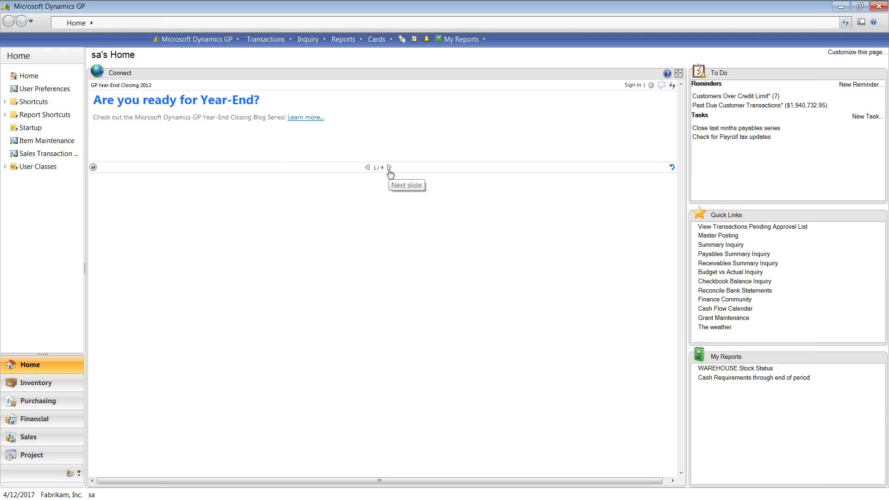
{"action": "left_click", "coordinate": [390, 168]}
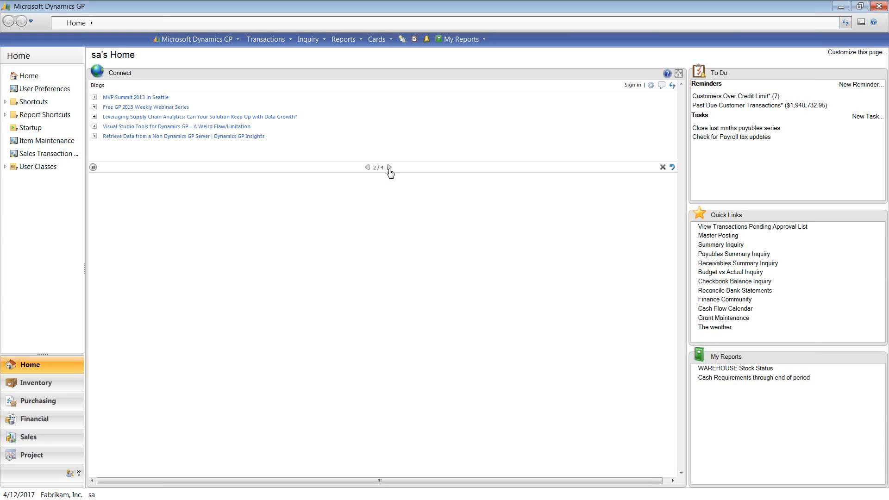
{"action": "left_click", "coordinate": [389, 168]}
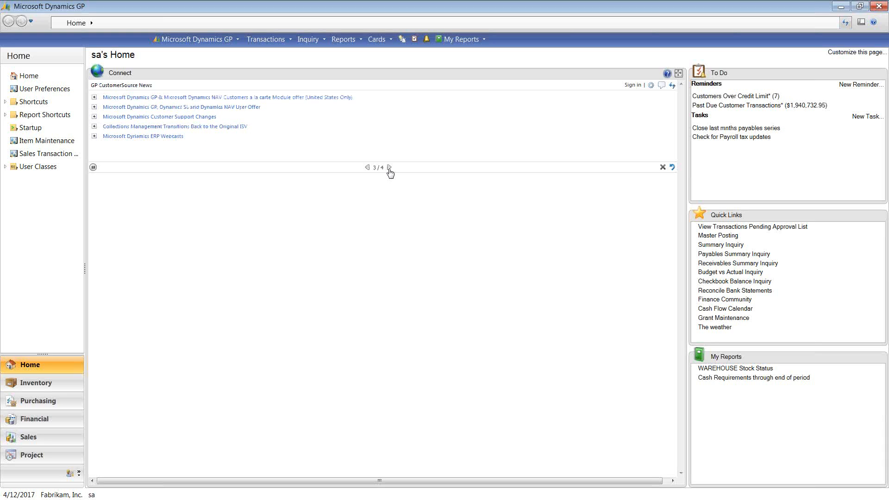
{"action": "left_click", "coordinate": [122, 137]}
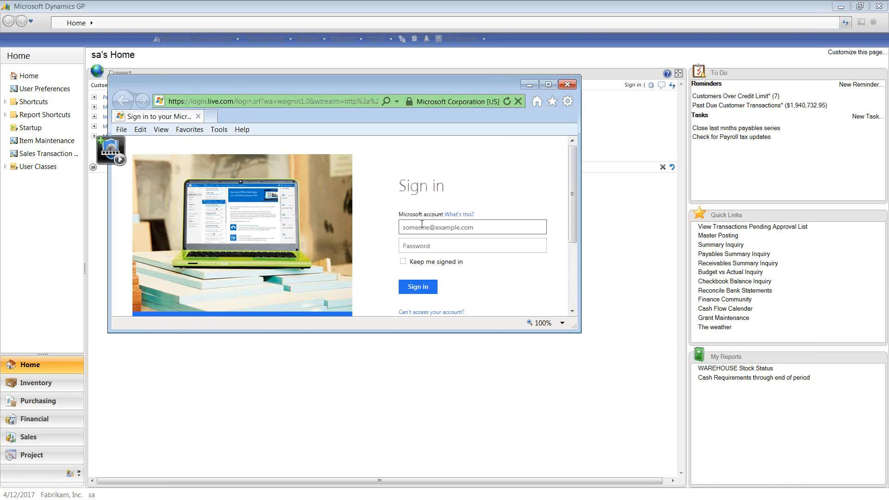
{"action": "left_click", "coordinate": [567, 85]}
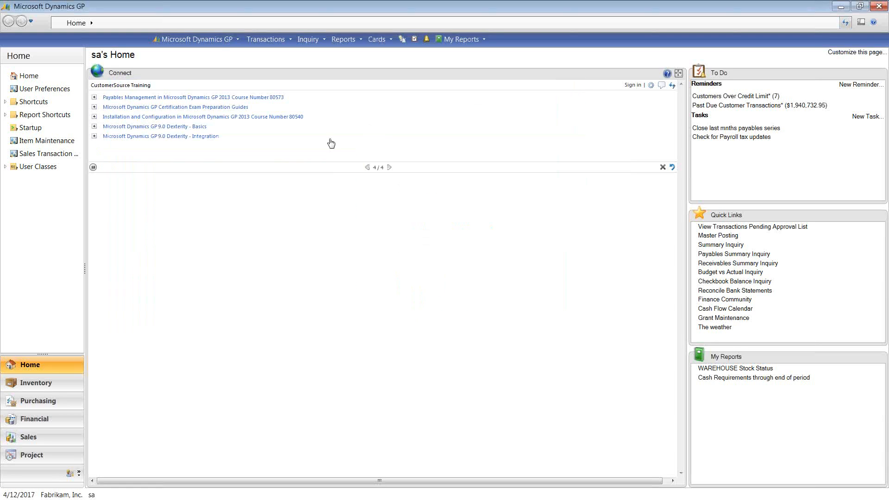
- Page repeatedly through the Connect area's year-end, blog, news and training slides, and return the area to normal size
{"action": "left_click", "coordinate": [389, 168]}
{"action": "left_click", "coordinate": [389, 169]}
{"action": "left_click", "coordinate": [389, 169]}
{"action": "left_click", "coordinate": [389, 169]}
{"action": "left_click", "coordinate": [389, 168]}
{"action": "left_click", "coordinate": [389, 169]}
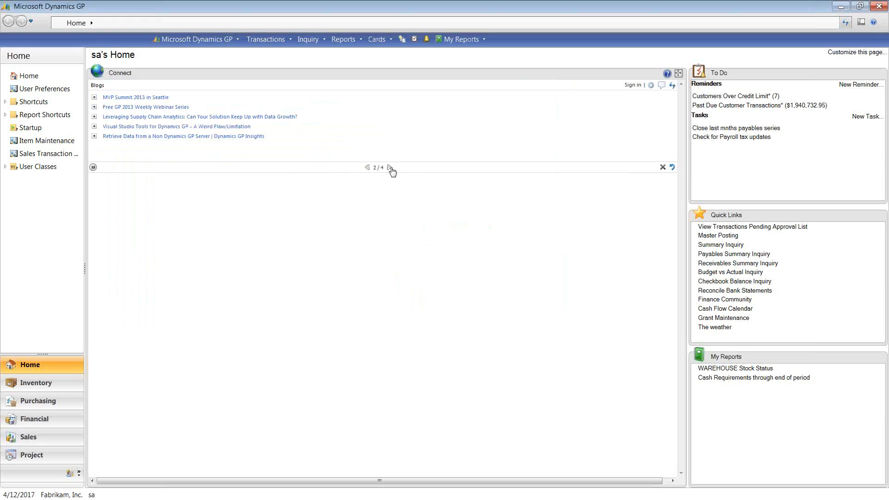
{"action": "left_click", "coordinate": [390, 169]}
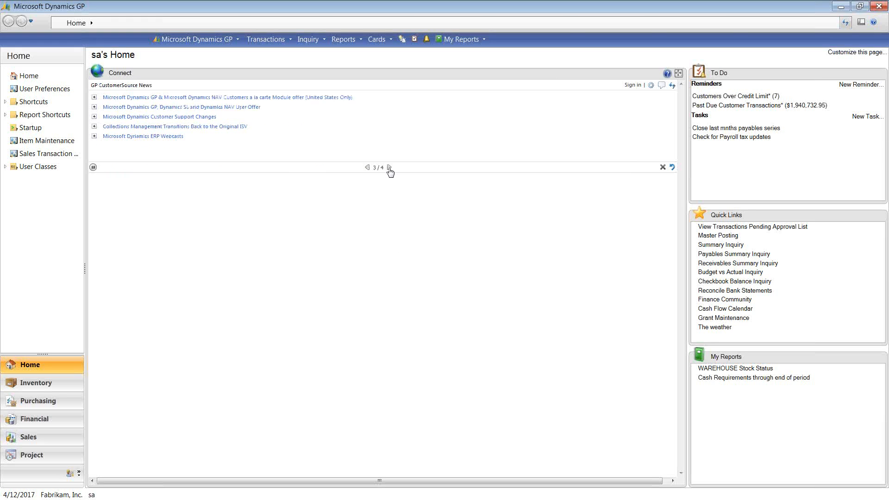
{"action": "left_click", "coordinate": [390, 169]}
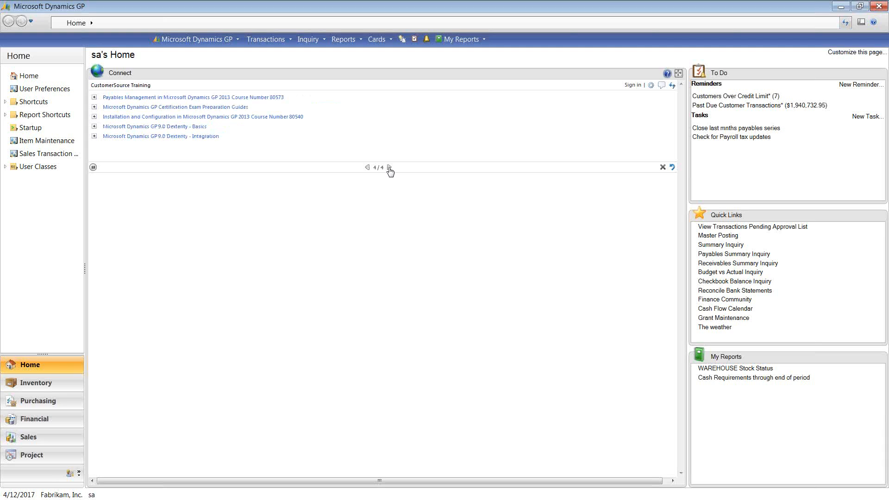
{"action": "left_click", "coordinate": [390, 170]}
{"action": "left_click", "coordinate": [389, 170]}
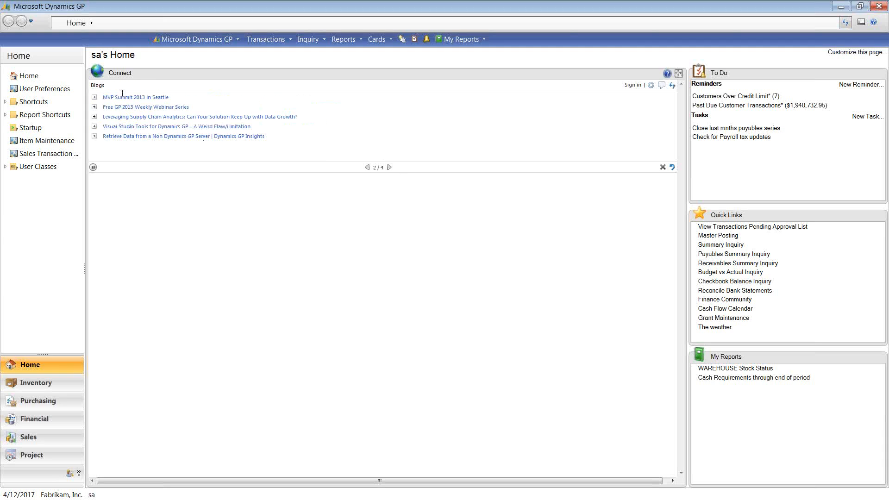
{"action": "left_click", "coordinate": [390, 169]}
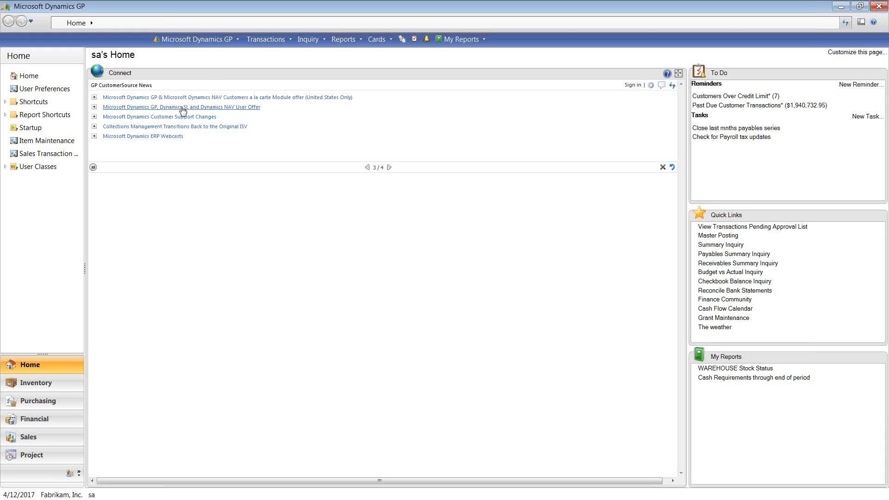
{"action": "left_click", "coordinate": [389, 168]}
{"action": "left_click", "coordinate": [389, 168]}
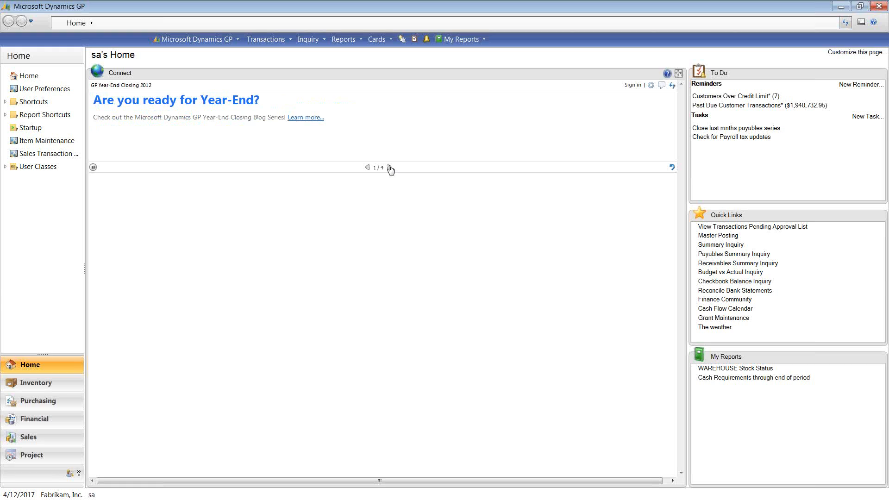
{"action": "left_click", "coordinate": [389, 167]}
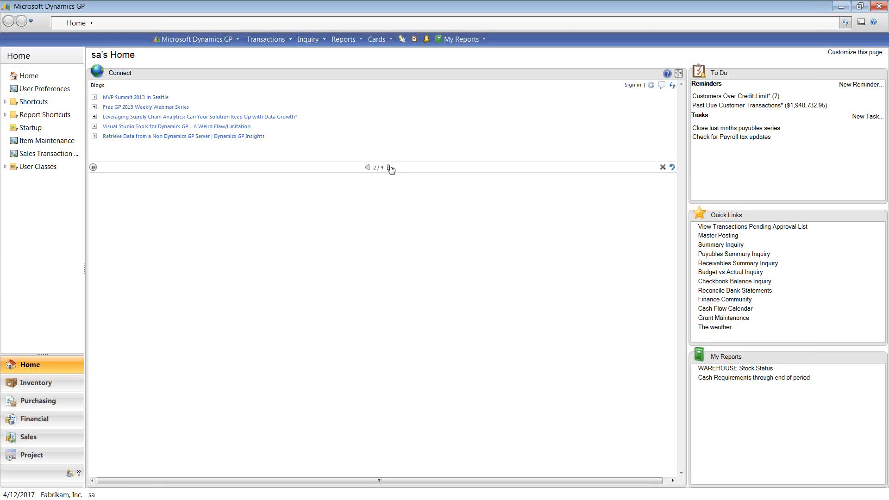
{"action": "left_click", "coordinate": [677, 74]}
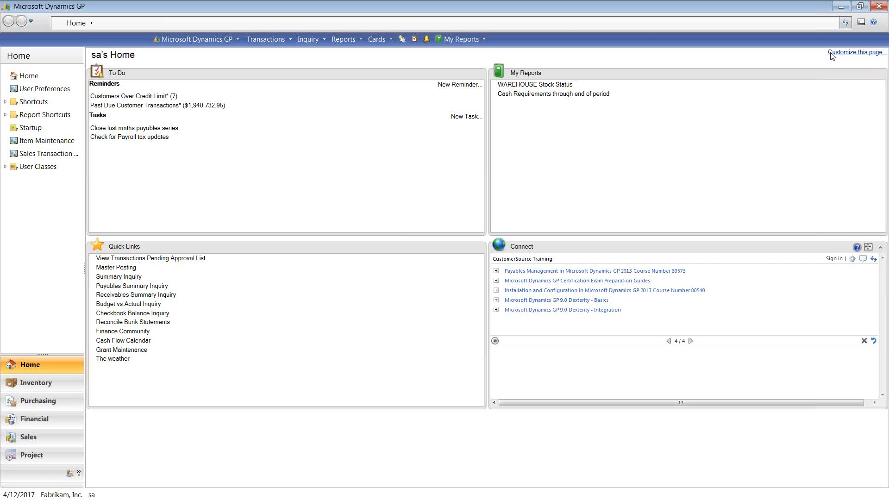
- Collapse the To Do area on the home page and restore it
{"action": "mouse_move", "coordinate": [282, 395]}
{"action": "mouse_move", "coordinate": [442, 75]}
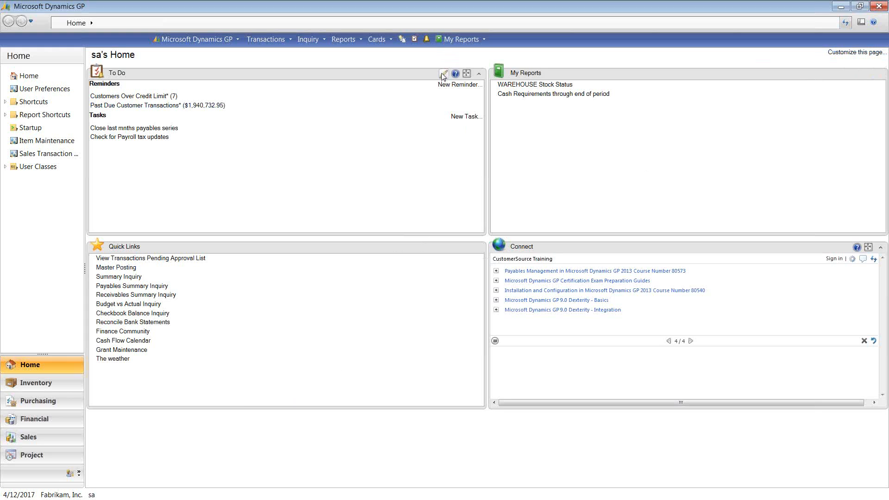
{"action": "left_click", "coordinate": [480, 75]}
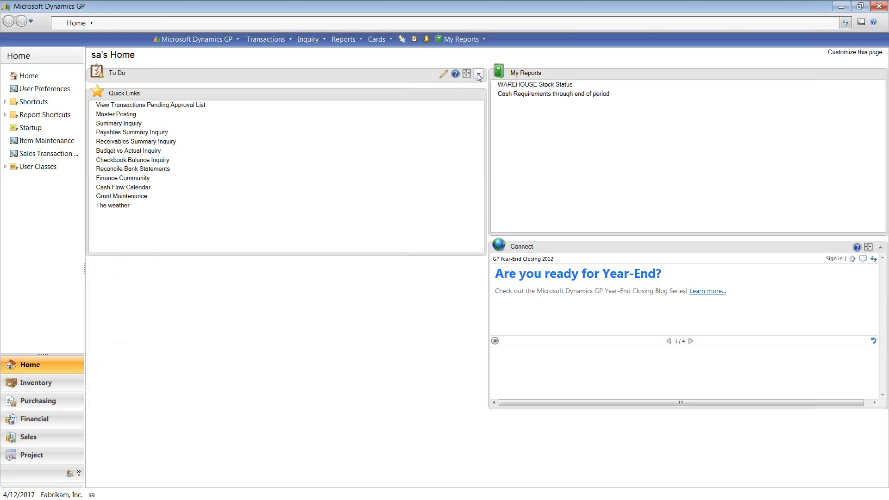
{"action": "left_click", "coordinate": [480, 75]}
- View the help topic for the To Do area and close the help window
{"action": "left_click", "coordinate": [456, 83]}
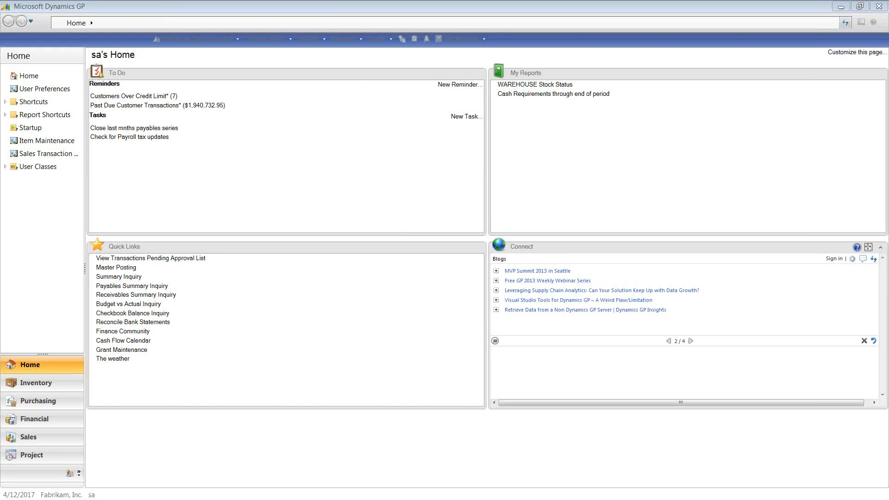
{"action": "left_click_drag", "start_coordinate": [379, 41], "coordinate": [400, 38]}
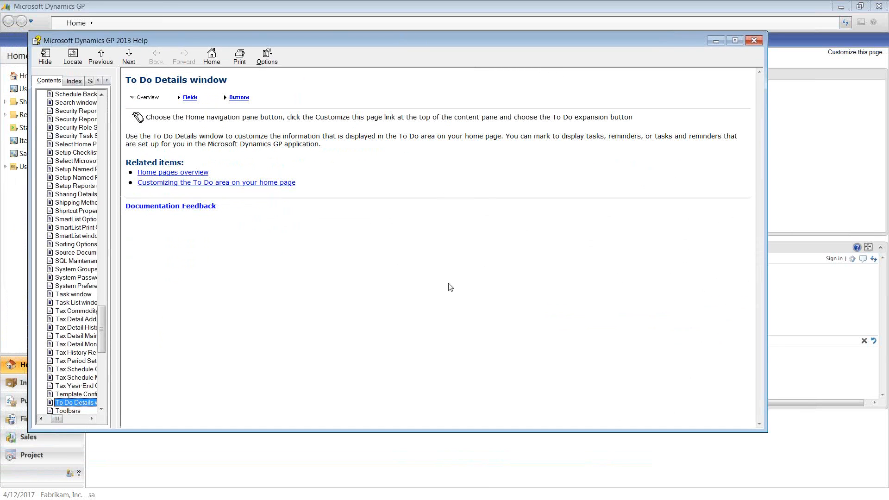
{"action": "left_click", "coordinate": [754, 41]}
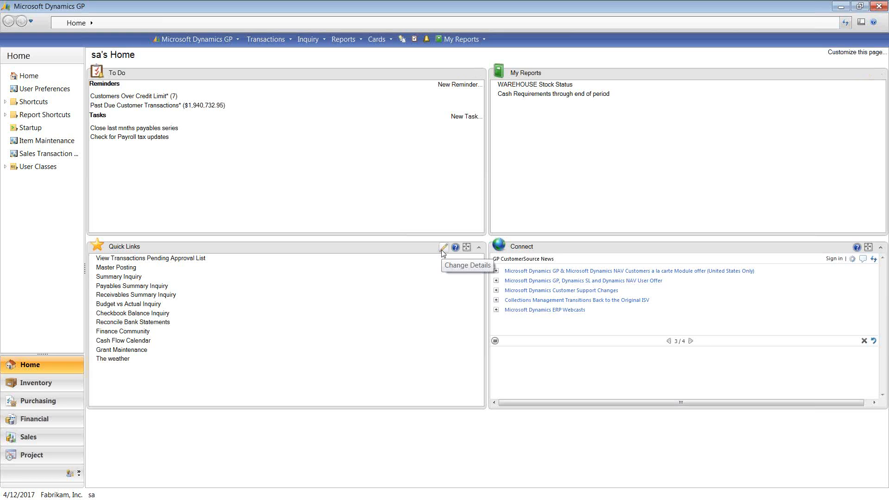
- Open the details of the Quick Links area and examine which types of quick link can be added
{"action": "left_click", "coordinate": [442, 250]}
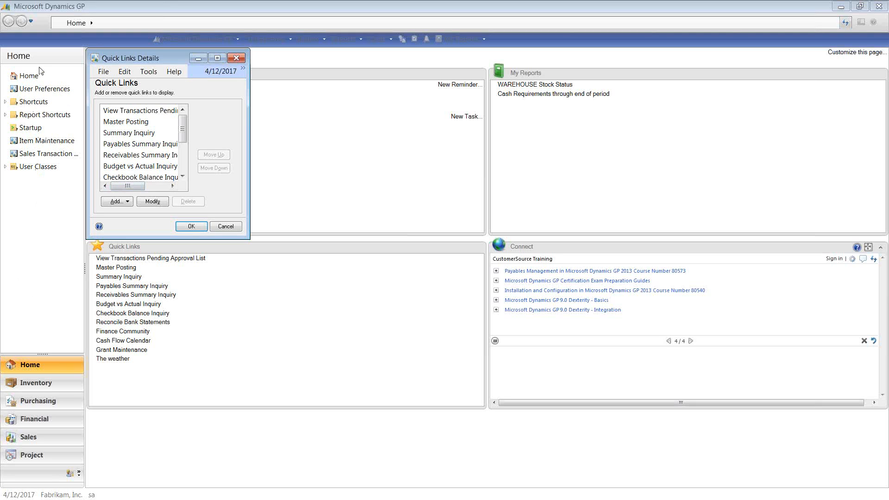
{"action": "mouse_move", "coordinate": [183, 128]}
{"action": "left_mouse_down"}
{"action": "mouse_move", "coordinate": [183, 160]}
{"action": "mouse_move", "coordinate": [183, 123]}
{"action": "left_mouse_up"}
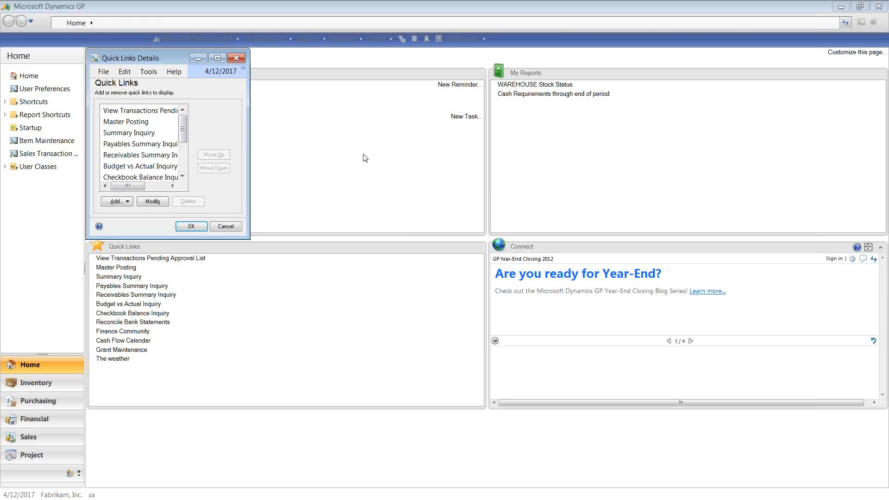
{"action": "left_click", "coordinate": [123, 205]}
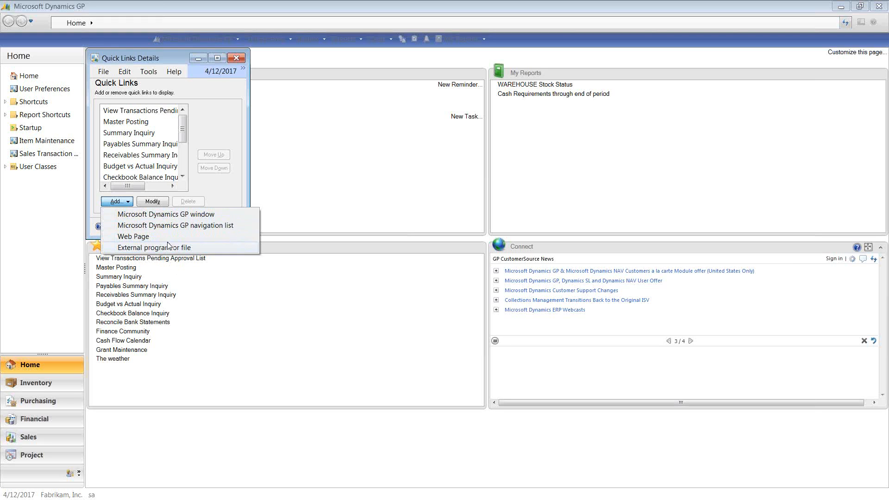
{"action": "left_click", "coordinate": [302, 320]}
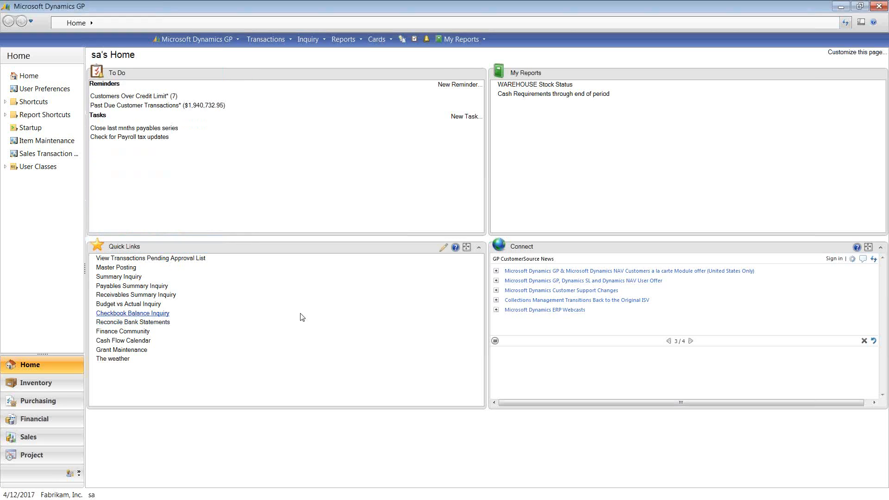
- View the available purchasing transactions and the Purchasing area page, and return to the home page and refresh it
{"action": "left_click", "coordinate": [280, 39]}
{"action": "mouse_move", "coordinate": [279, 75]}
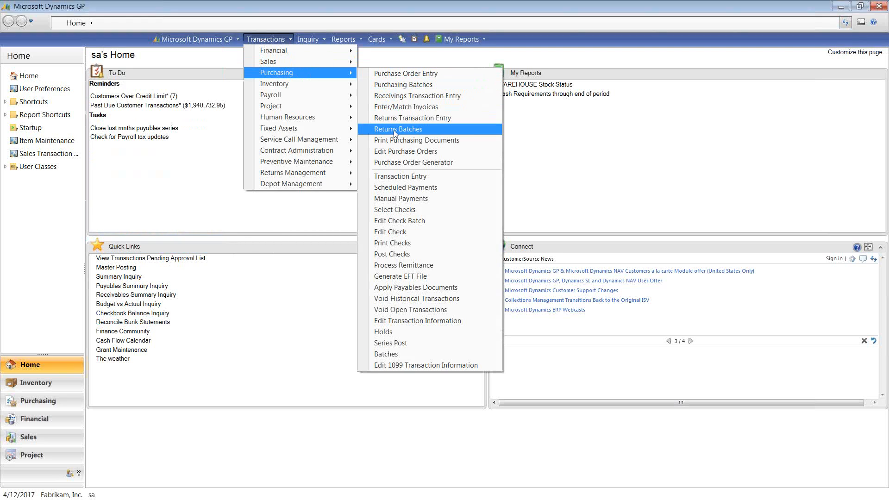
{"action": "left_click", "coordinate": [29, 401]}
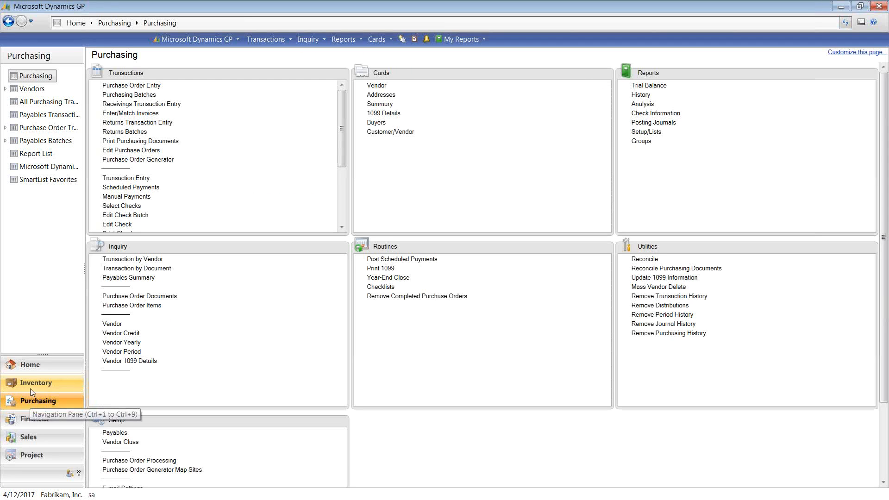
{"action": "left_click", "coordinate": [29, 364]}
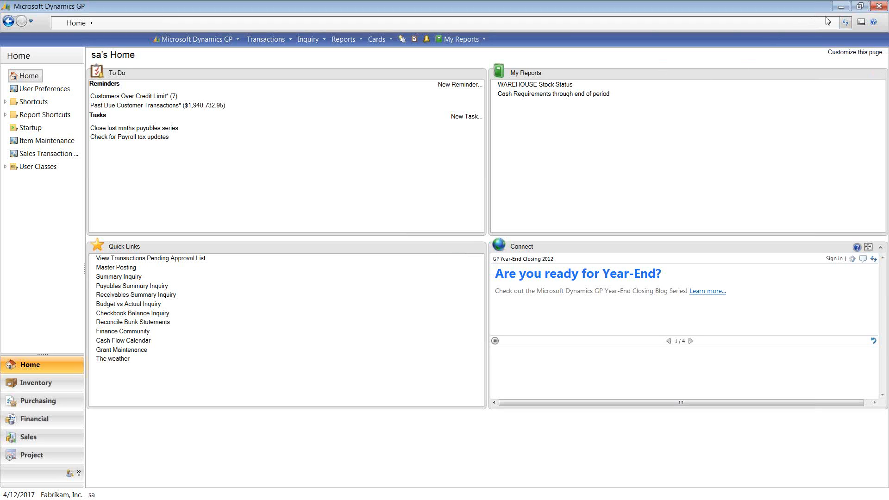
{"action": "left_click", "coordinate": [845, 25]}
- Follow the quick link named The weather, view its page in a maximized browser, and close all browser tabs
{"action": "left_click", "coordinate": [114, 362]}
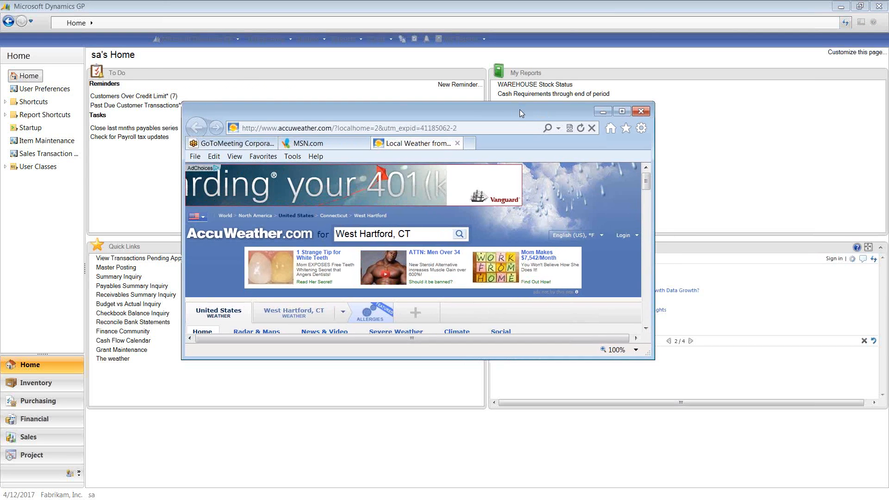
{"action": "left_click_drag", "start_coordinate": [520, 110], "coordinate": [489, 110]}
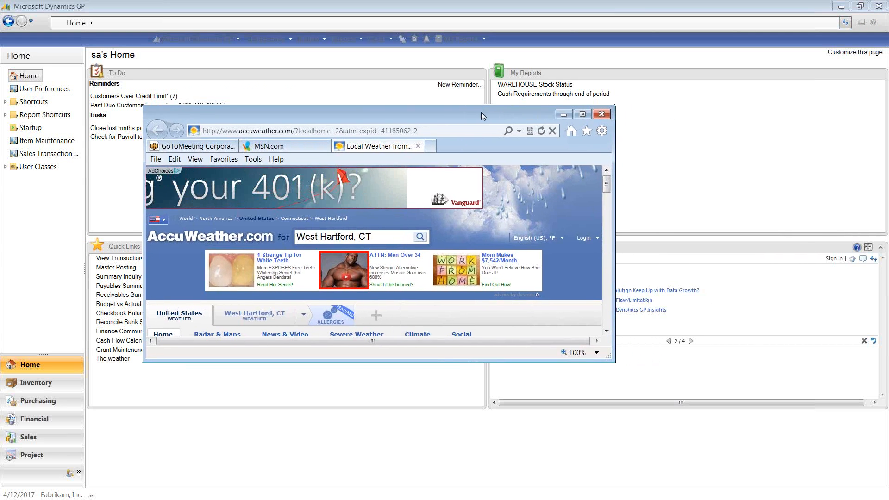
{"action": "left_click", "coordinate": [590, 111]}
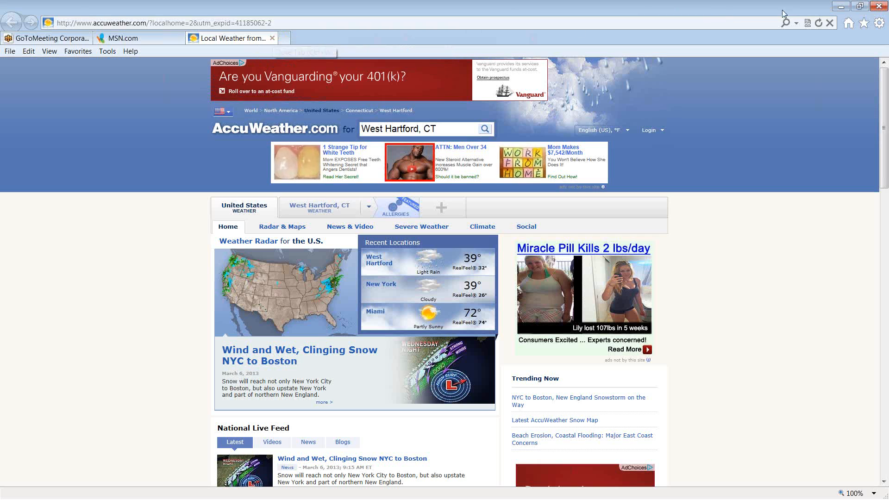
{"action": "left_click", "coordinate": [879, 6]}
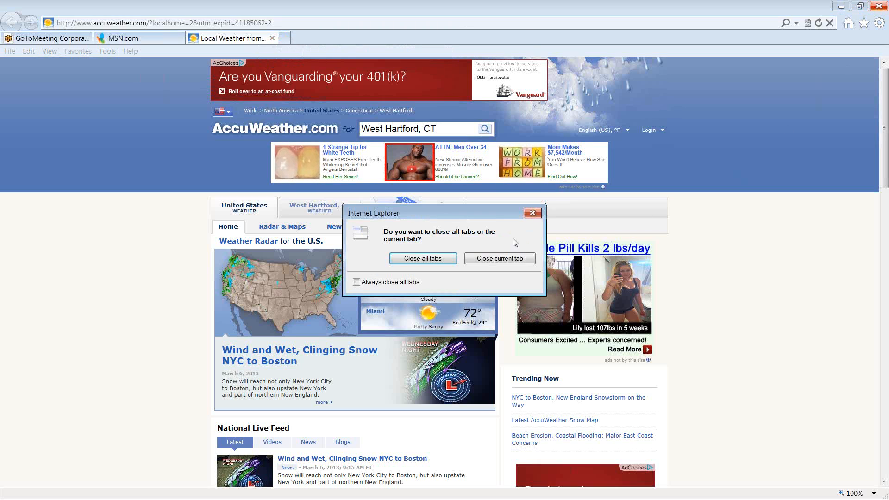
{"action": "left_click", "coordinate": [501, 260]}
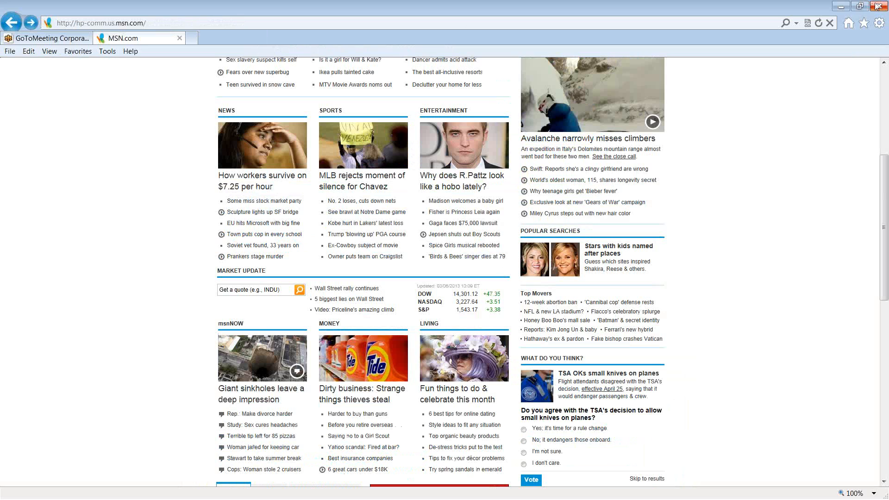
{"action": "left_click", "coordinate": [877, 7]}
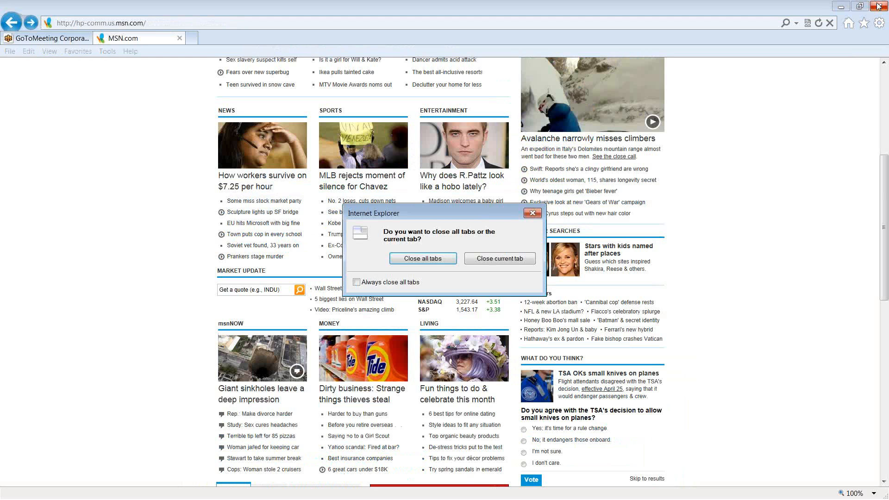
{"action": "left_click", "coordinate": [422, 258]}
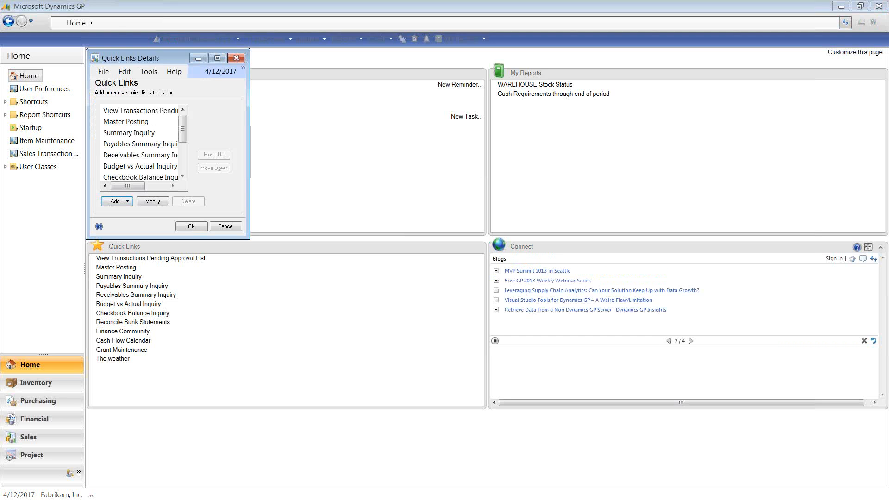
{"action": "left_click_drag", "start_coordinate": [167, 56], "coordinate": [315, 111]}
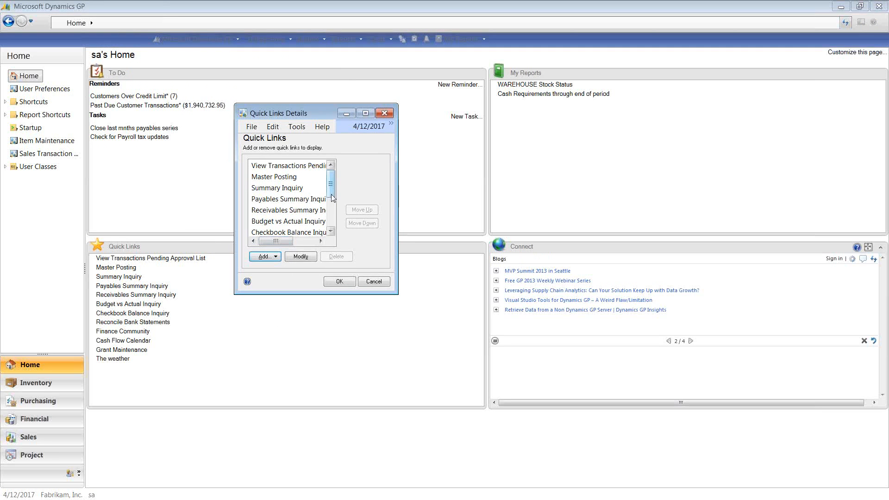
{"action": "scroll", "coordinate": [310, 231], "scroll_direction": "down", "scroll_amount": 2}
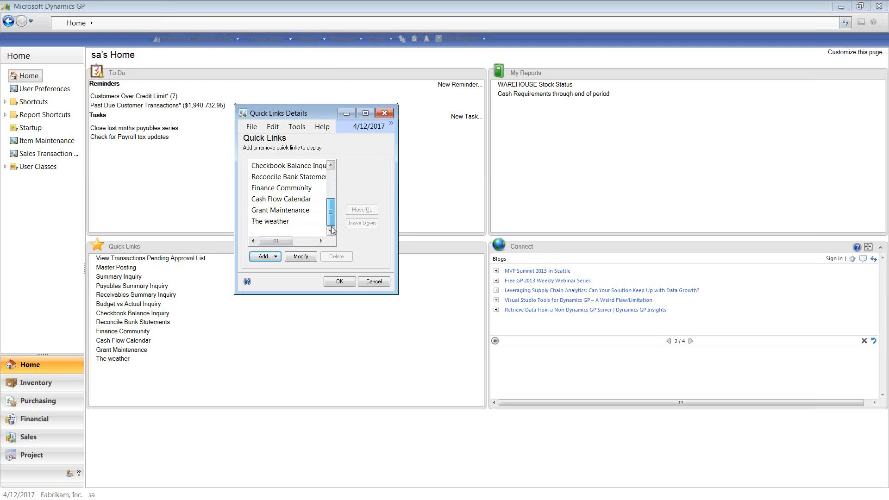
{"action": "left_click", "coordinate": [264, 257]}
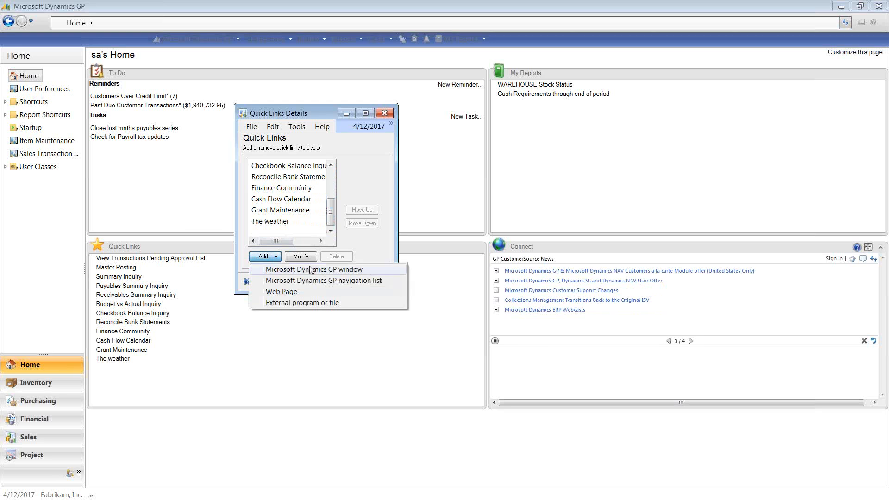
{"action": "left_click", "coordinate": [282, 292]}
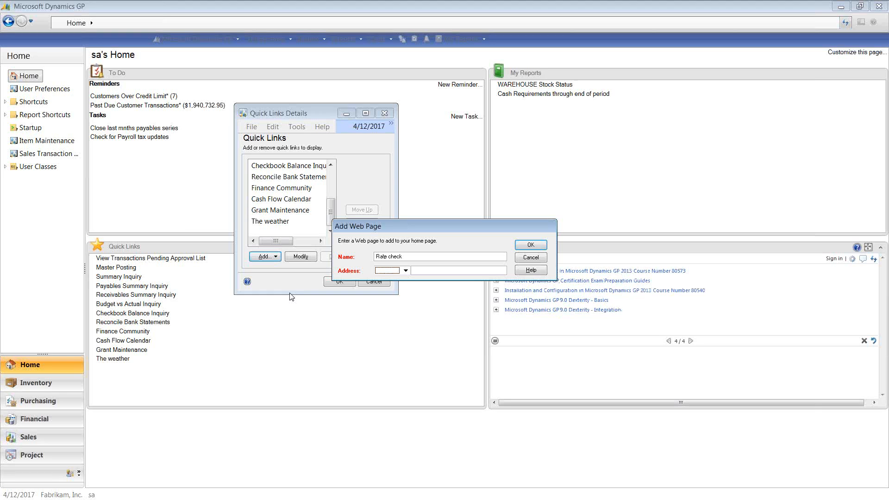
{"action": "left_click", "coordinate": [408, 272]}
{"action": "left_click", "coordinate": [397, 279]}
{"action": "left_click", "coordinate": [437, 270]}
{"action": "type", "text": "fcfe"}
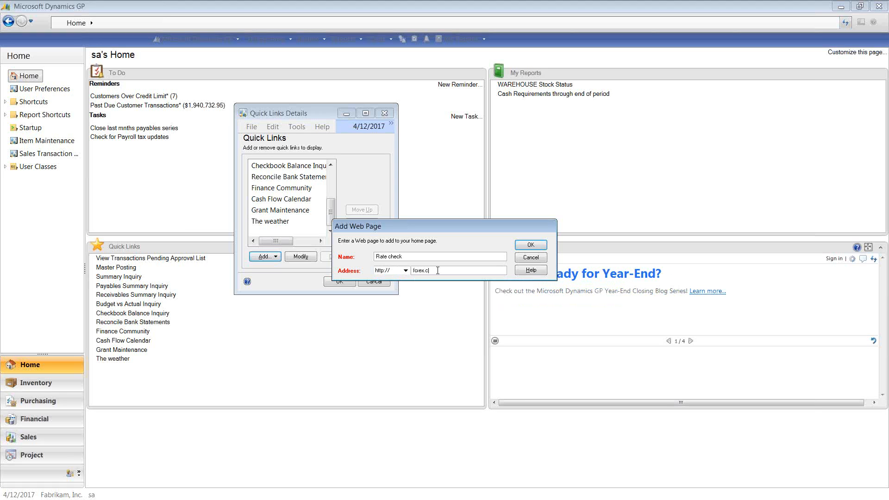
{"action": "left_click", "coordinate": [538, 247]}
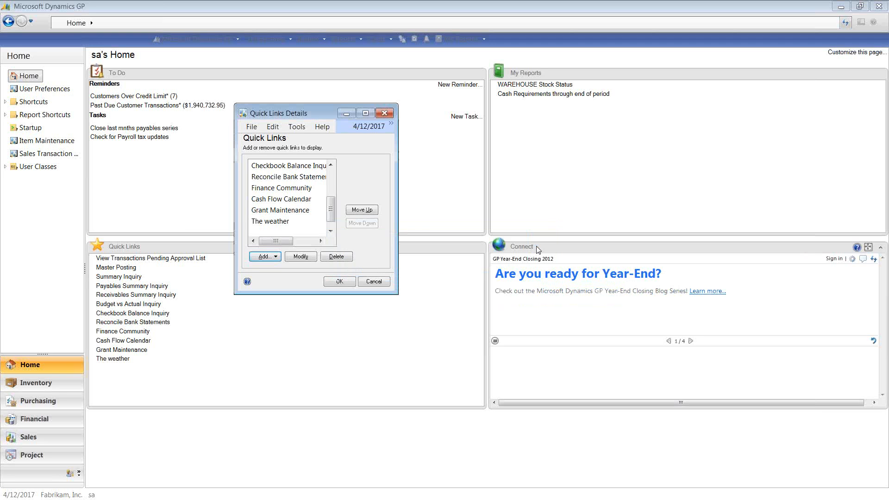
{"action": "left_click", "coordinate": [340, 281]}
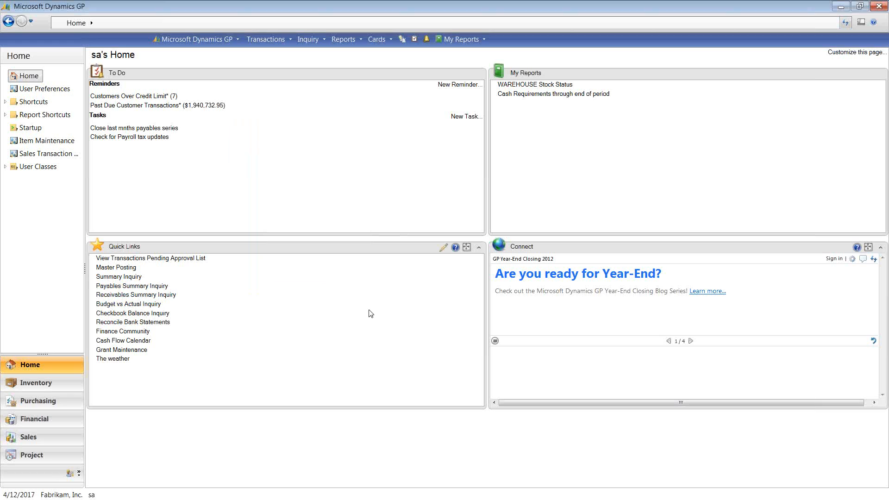
{"action": "left_click", "coordinate": [845, 24]}
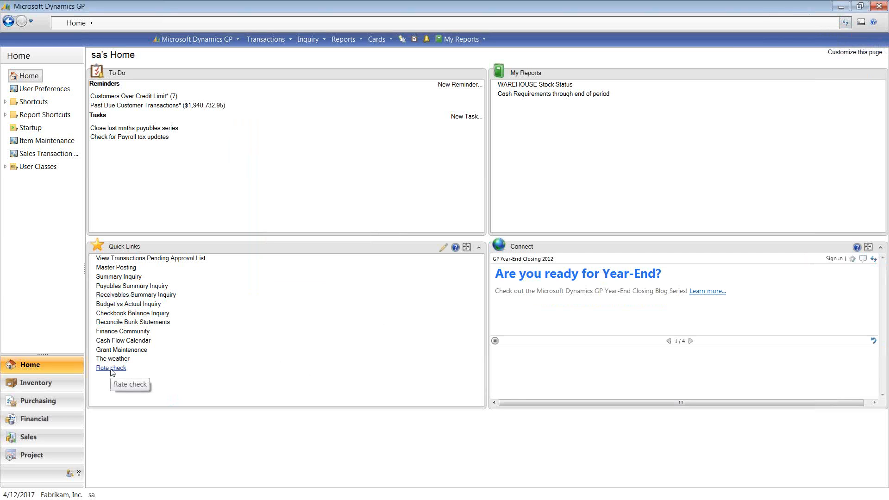
- Follow the Rate check quick link, view its web page and close the browser
{"action": "left_click", "coordinate": [111, 369]}
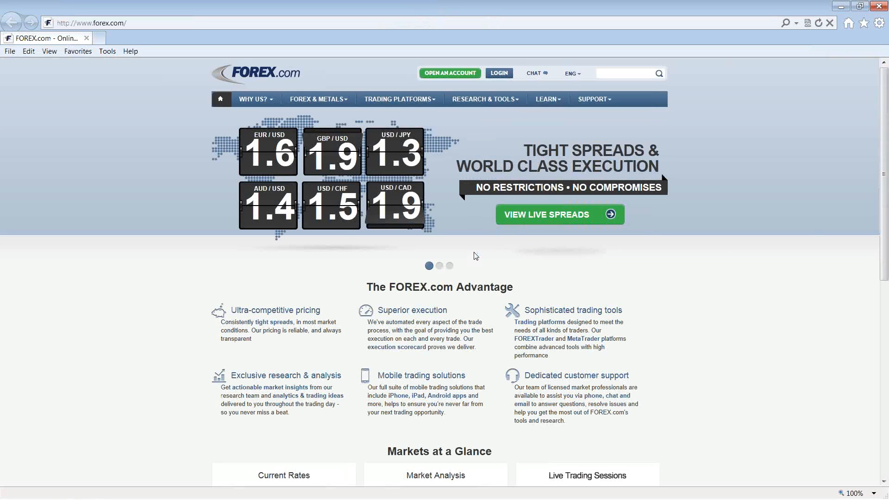
{"action": "left_click", "coordinate": [879, 7]}
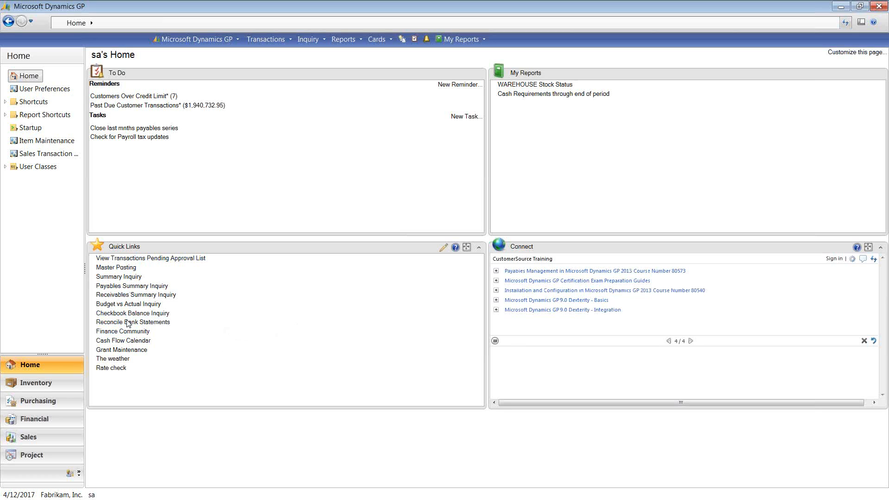
- View the Transactions Pending Approval list through its quick link and close the window without saving changes
{"action": "left_click", "coordinate": [132, 260]}
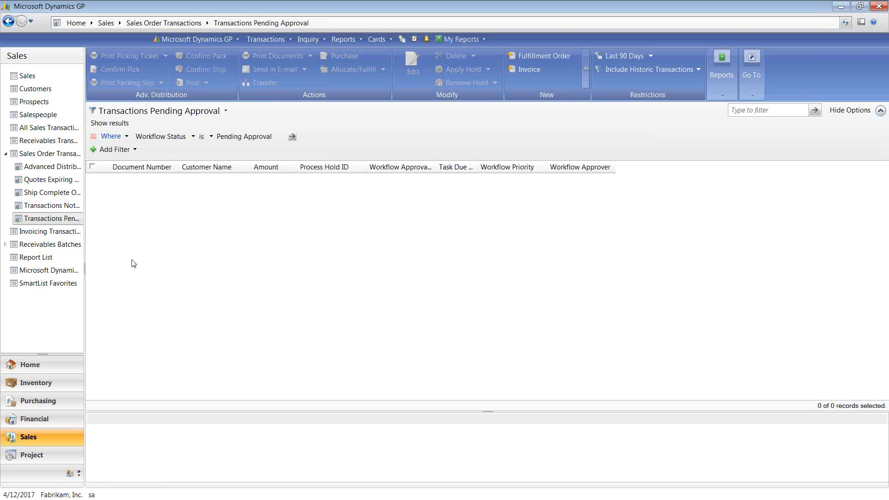
{"action": "left_click", "coordinate": [883, 6]}
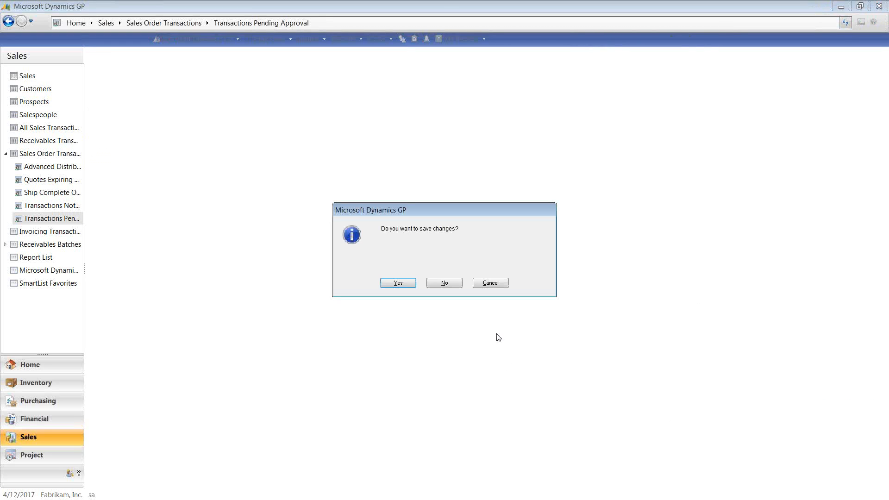
{"action": "left_click", "coordinate": [442, 284]}
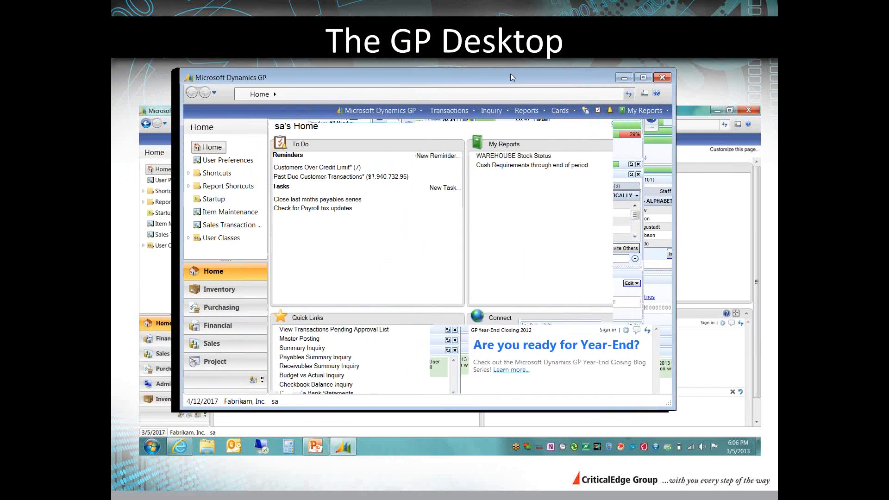
- Maximize the home page window, view the Reconcile Bank Statements window through its quick link, and close it
{"action": "left_click", "coordinate": [664, 78]}
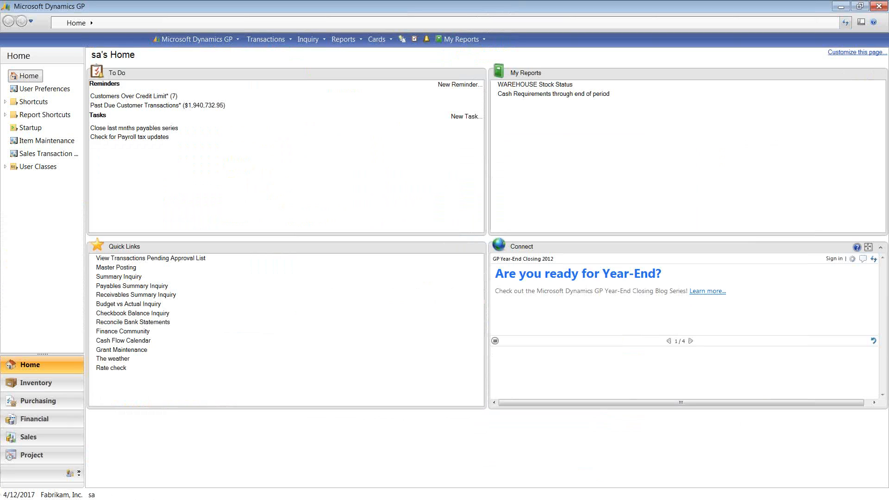
{"action": "left_click", "coordinate": [147, 323]}
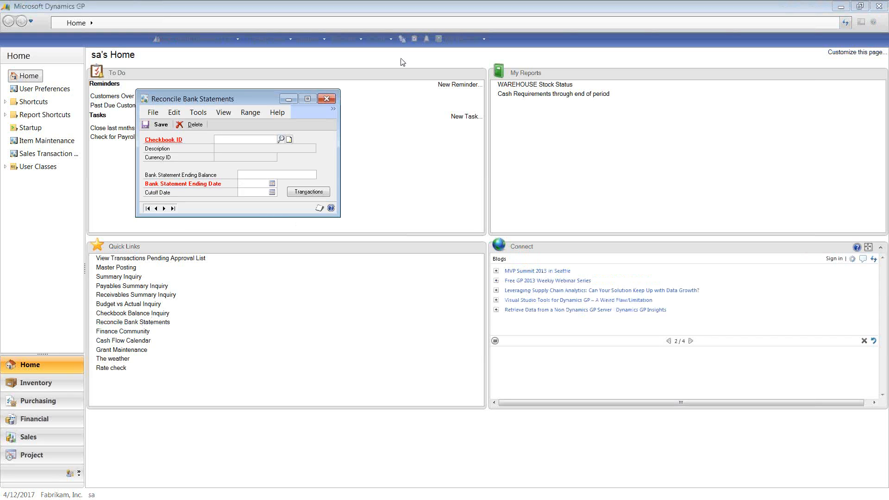
{"action": "left_click", "coordinate": [328, 98]}
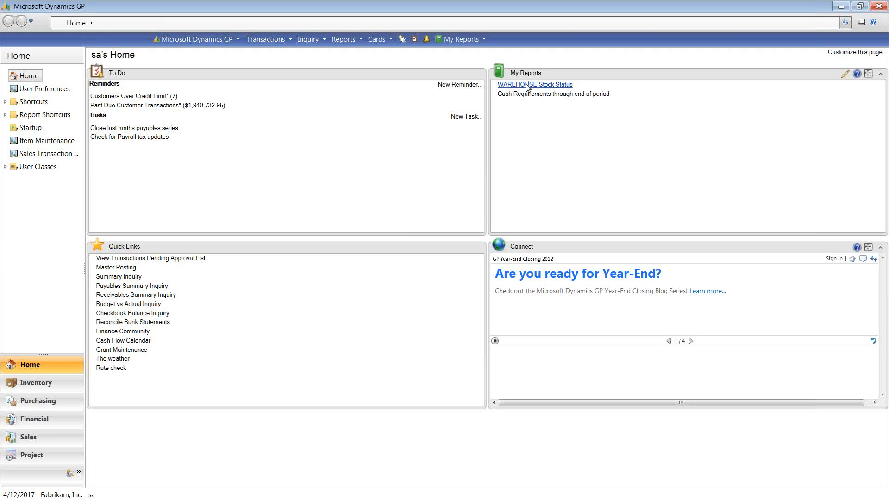
- View the WAREHOUSE Stock Status report from My Reports in a maximized window and close it
{"action": "left_click", "coordinate": [527, 86]}
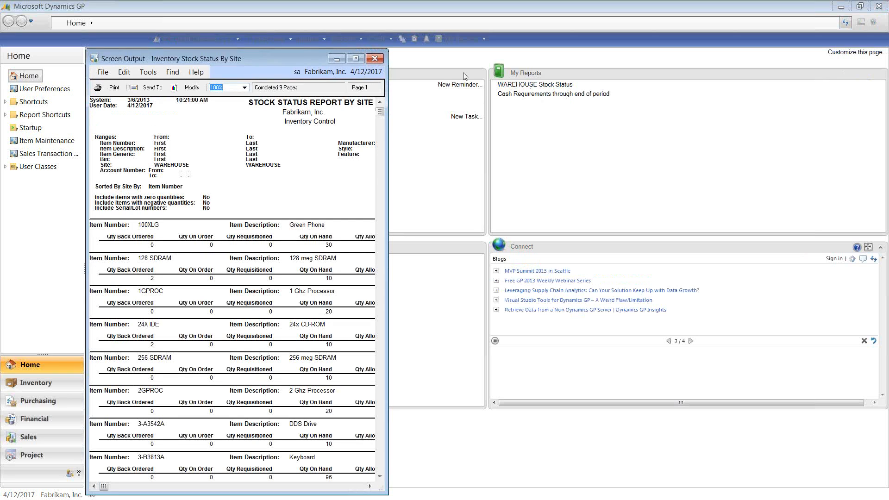
{"action": "left_click", "coordinate": [355, 58]}
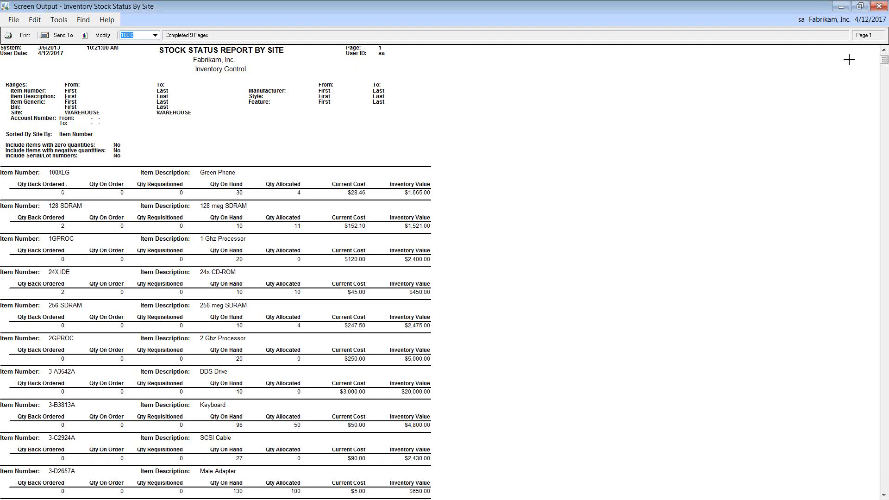
{"action": "left_click", "coordinate": [880, 7]}
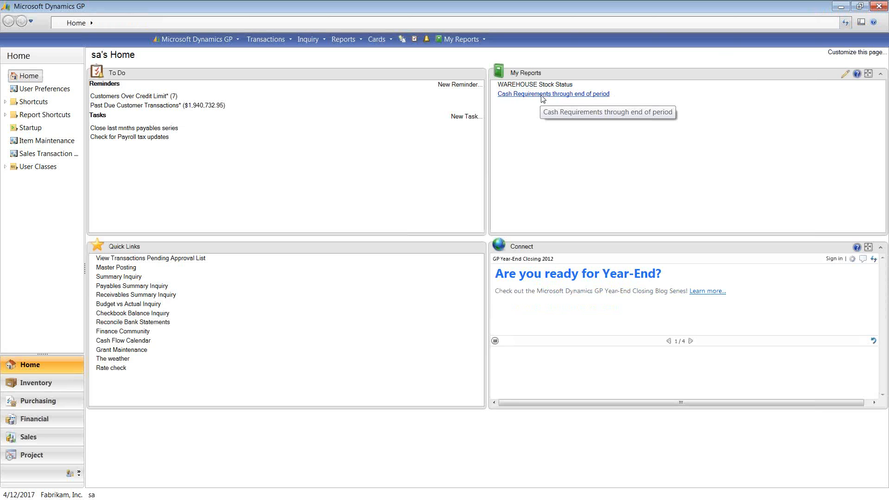
- View the Cash Requirements through end of period report down to its last page and close it
{"action": "left_click", "coordinate": [541, 96]}
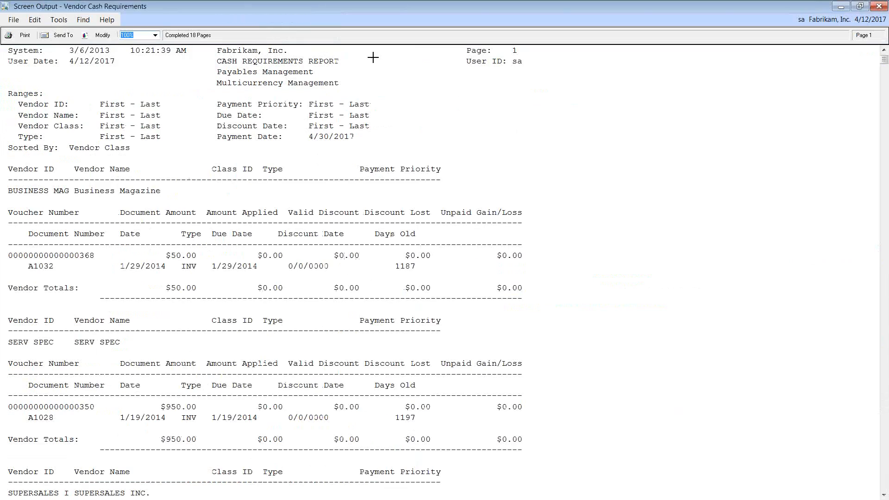
{"action": "left_click", "coordinate": [372, 58]}
{"action": "left_click_drag", "start_coordinate": [884, 60], "coordinate": [876, 496]}
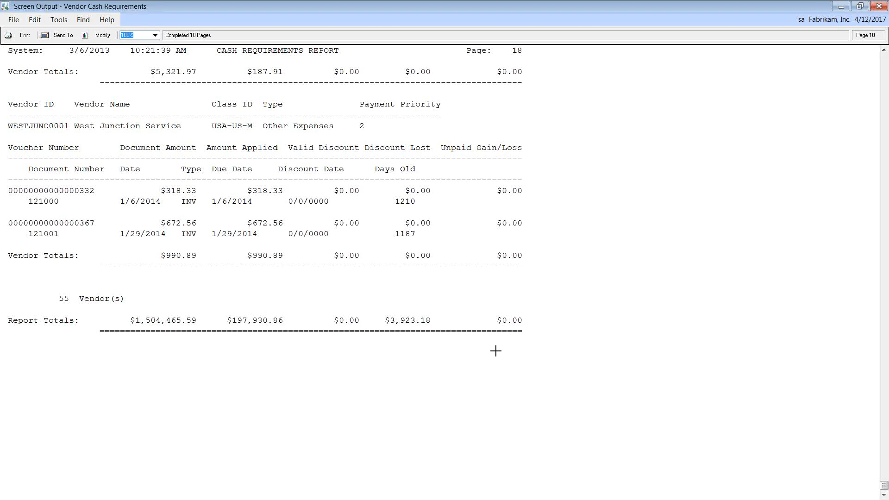
{"action": "left_click", "coordinate": [880, 7]}
- Open the details of the My Reports area, view the My Reports List, and close it
{"action": "mouse_move", "coordinate": [827, 120]}
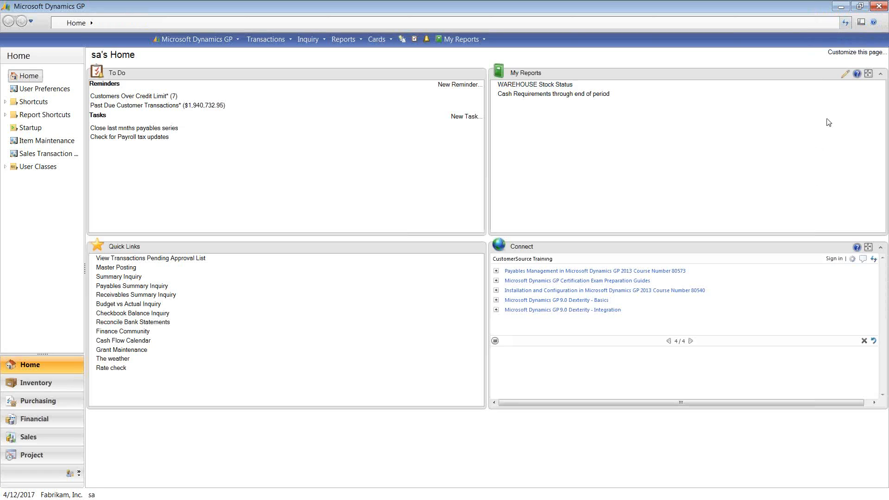
{"action": "left_click", "coordinate": [846, 75]}
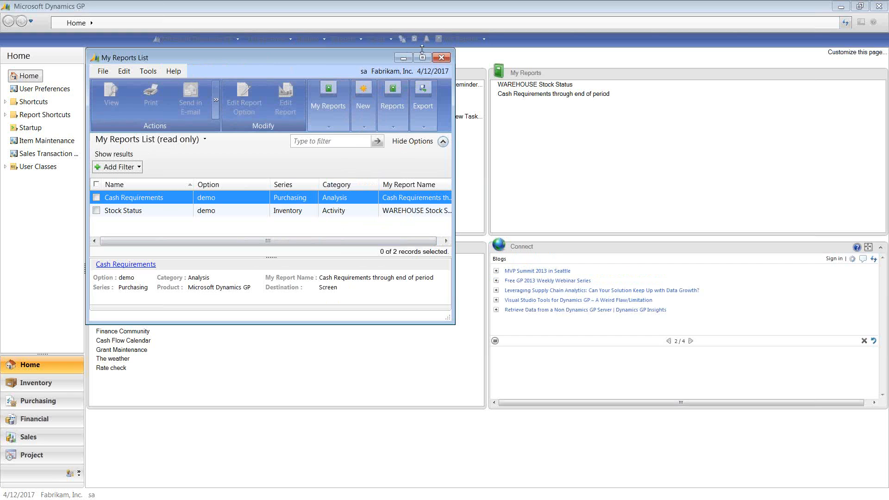
{"action": "left_click", "coordinate": [441, 58]}
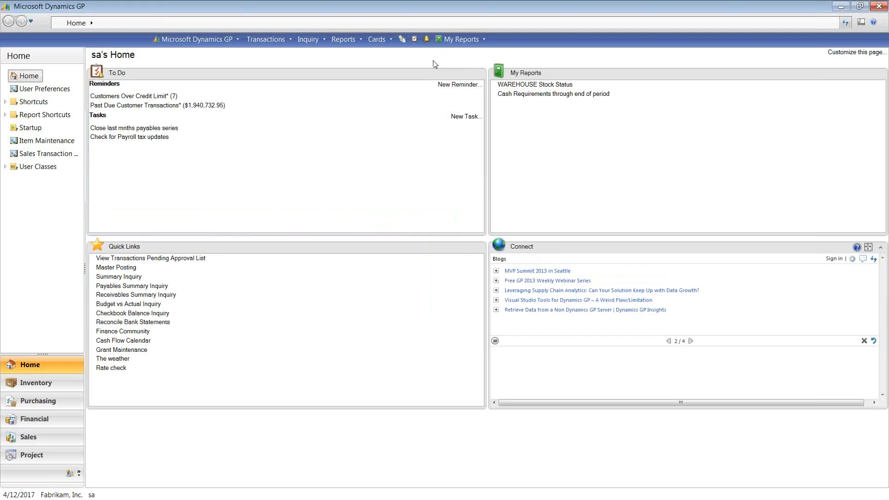
- Open the demo option of the Inventory analysis Turnover Report for modification and select Item Number as its range
{"action": "left_click", "coordinate": [21, 384]}
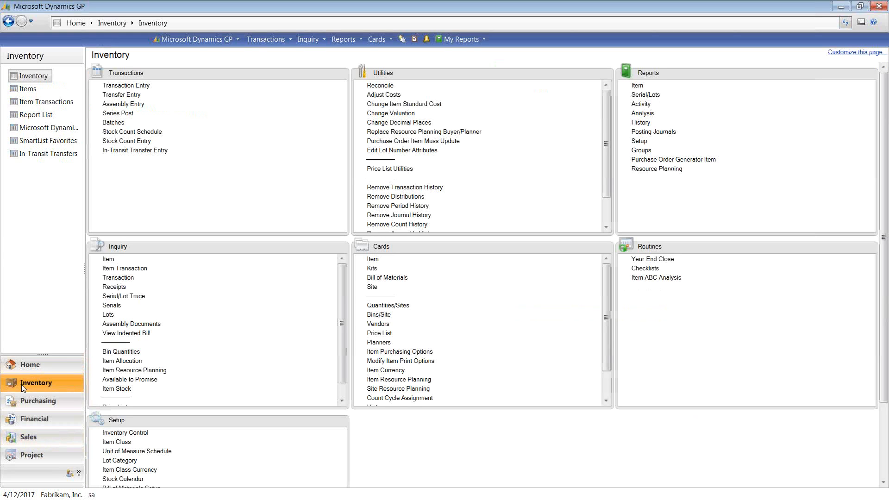
{"action": "left_click", "coordinate": [642, 113]}
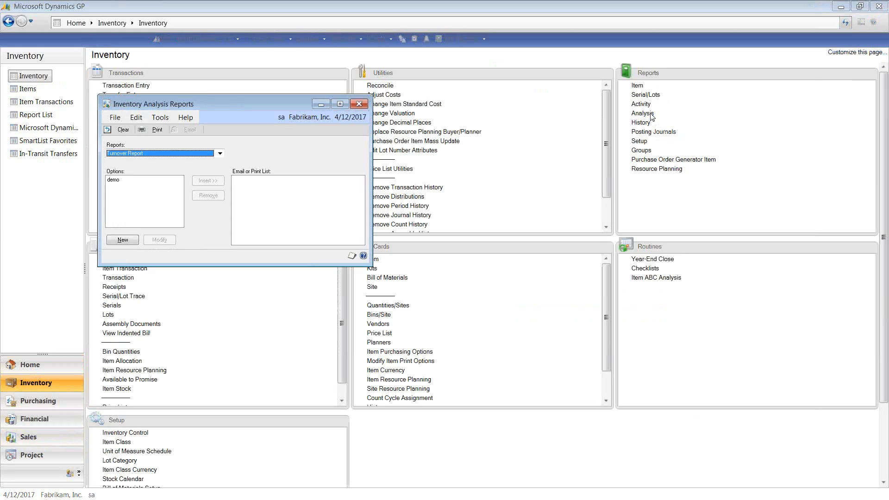
{"action": "left_click", "coordinate": [114, 182]}
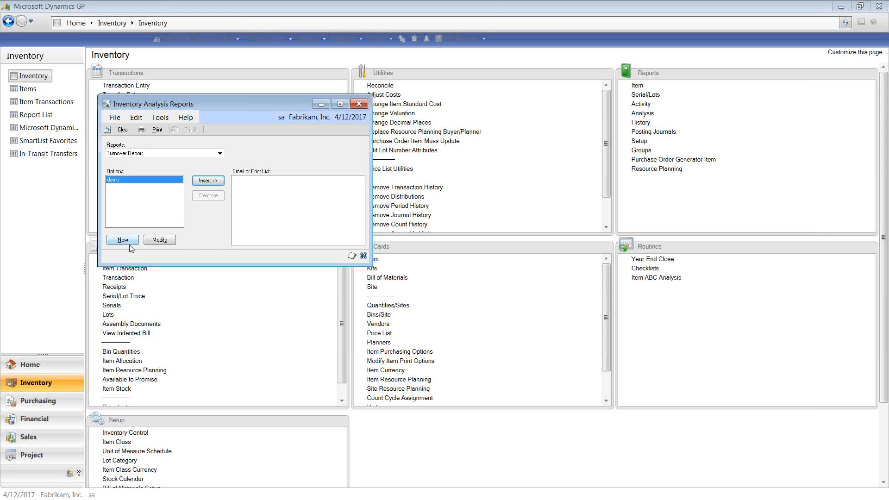
{"action": "left_click", "coordinate": [158, 239]}
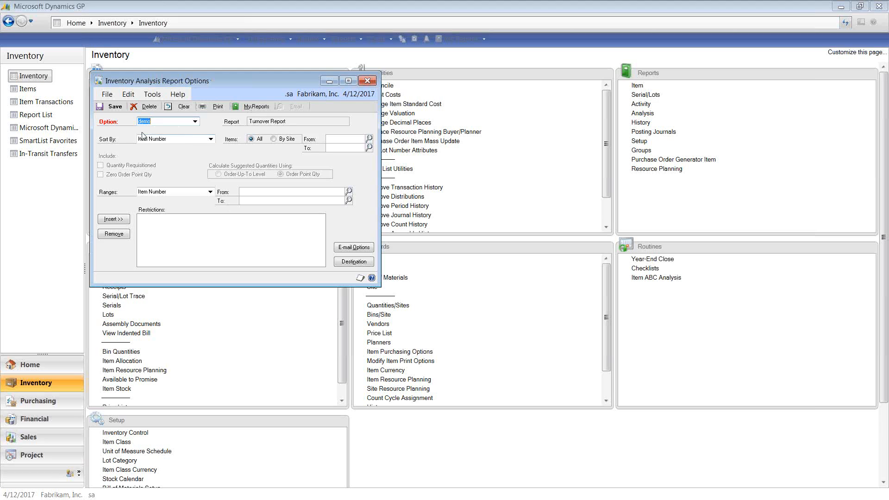
{"action": "left_click", "coordinate": [211, 192]}
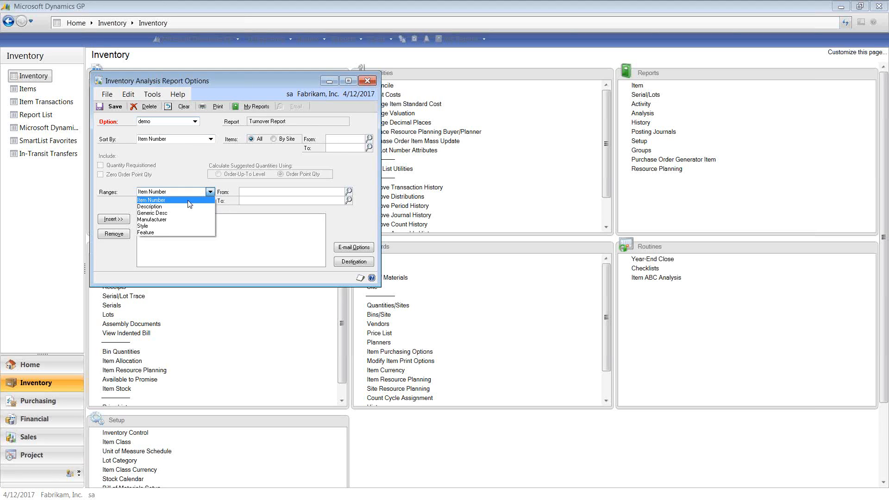
{"action": "left_click", "coordinate": [161, 200]}
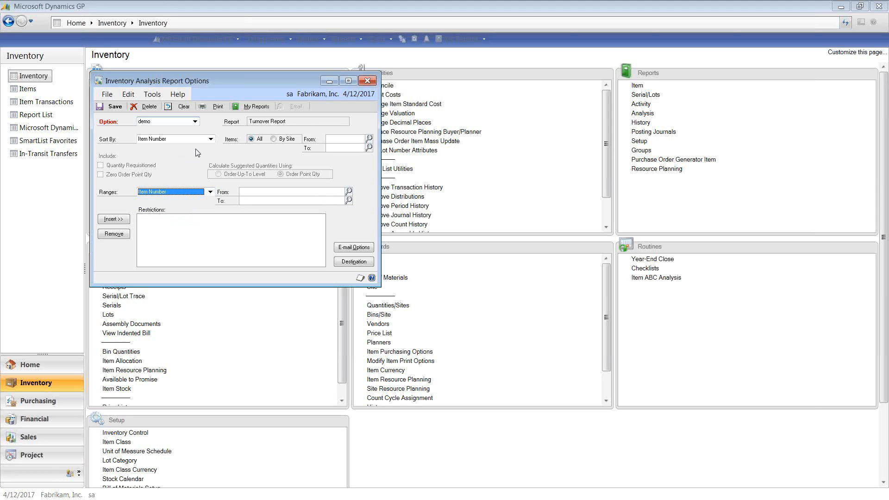
- Restrict the Turnover Report's items by site, from WAREHOUSE to WAREHOUSE
{"action": "left_click", "coordinate": [274, 139]}
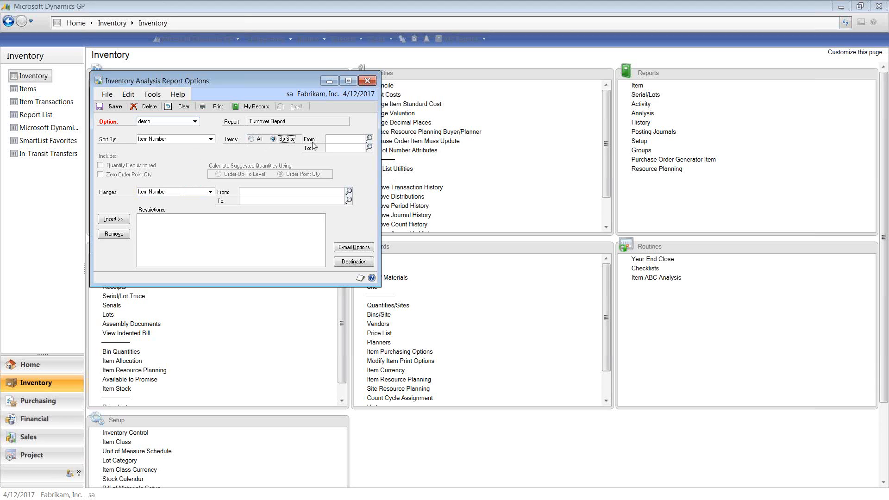
{"action": "type", "text": "W"}
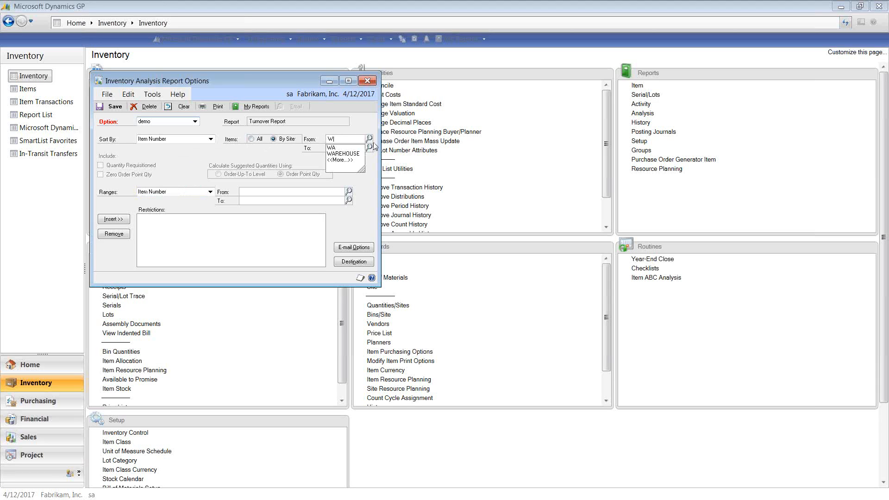
{"action": "left_click", "coordinate": [344, 154]}
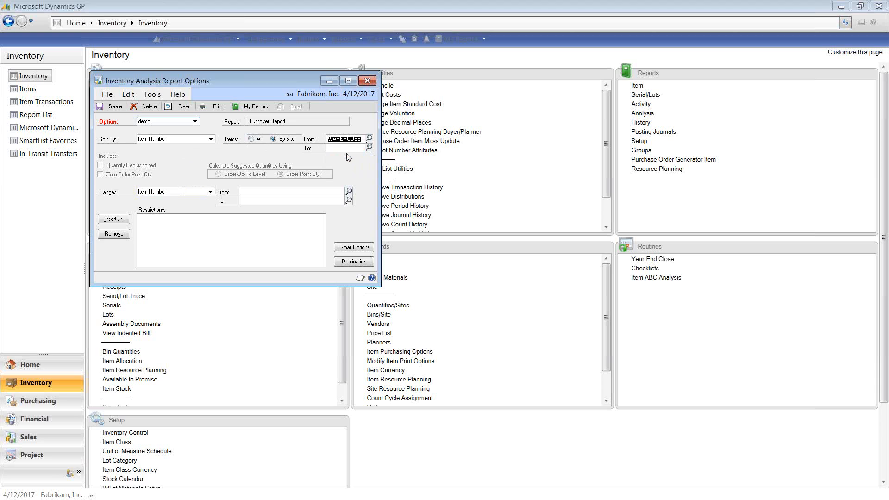
{"action": "key", "text": "Tab"}
- Add the Turnover Report's demo option to My Reports under the name Warehouse Turnover
{"action": "left_click", "coordinate": [255, 107]}
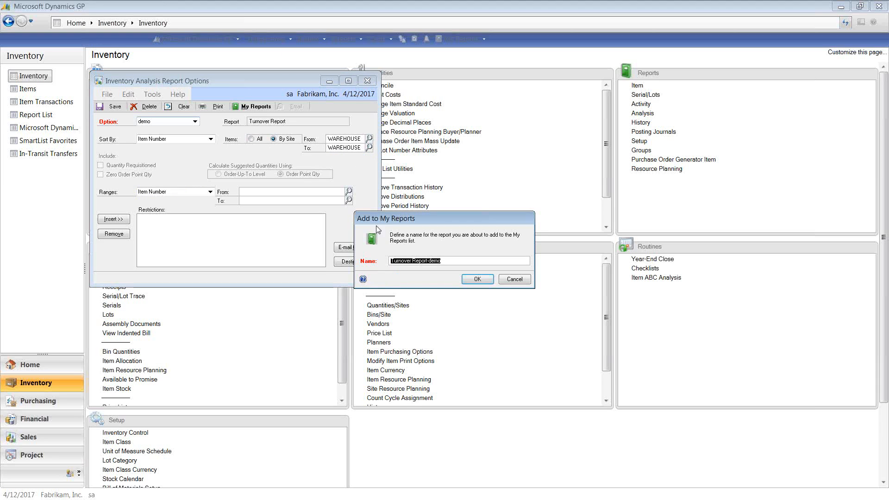
{"action": "left_click_drag", "start_coordinate": [446, 261], "coordinate": [410, 258]}
{"action": "type", "text": "Warehouse Turnover"}
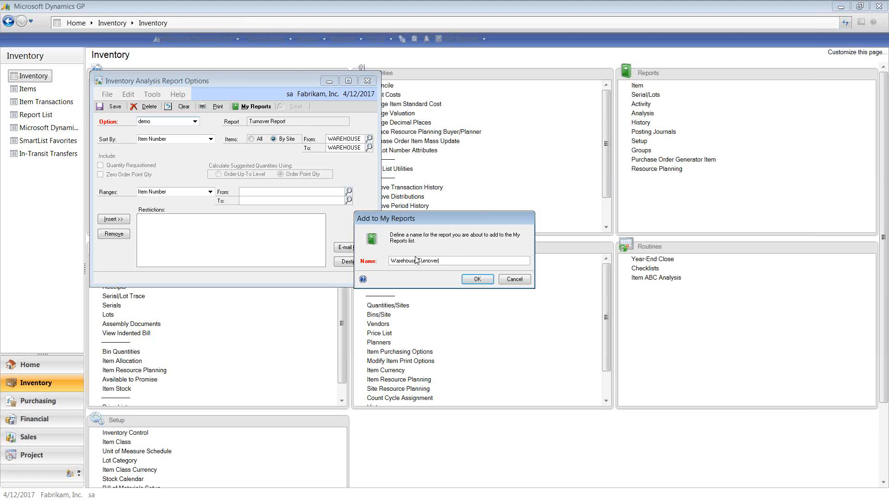
{"action": "left_click", "coordinate": [468, 278]}
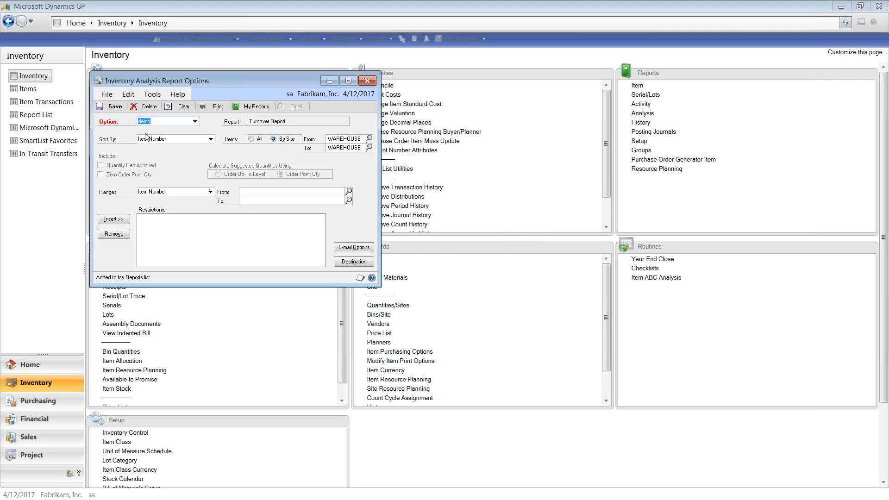
- Save the demo option of the Turnover Report and close the inventory analysis report windows
{"action": "left_click", "coordinate": [111, 107]}
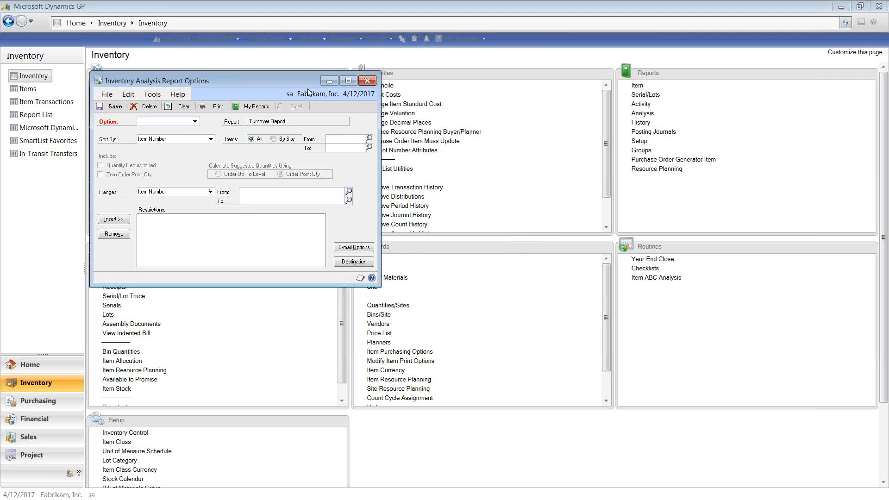
{"action": "left_click", "coordinate": [369, 81]}
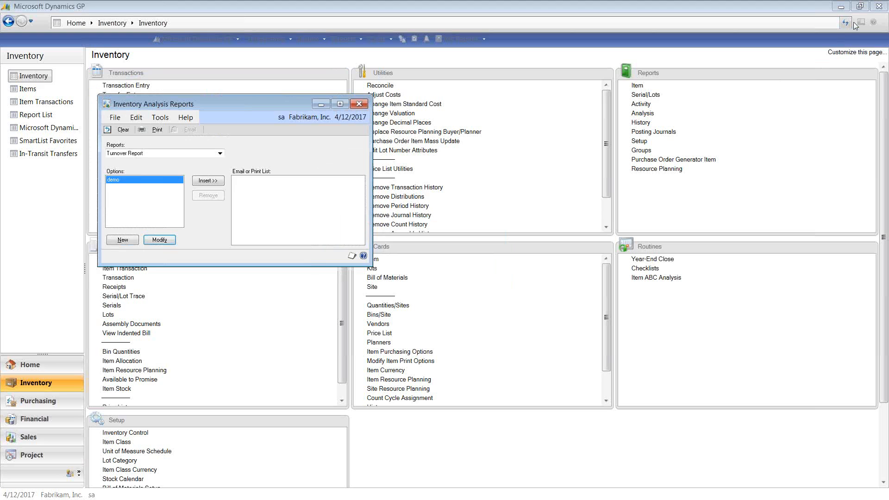
{"action": "left_click", "coordinate": [359, 103]}
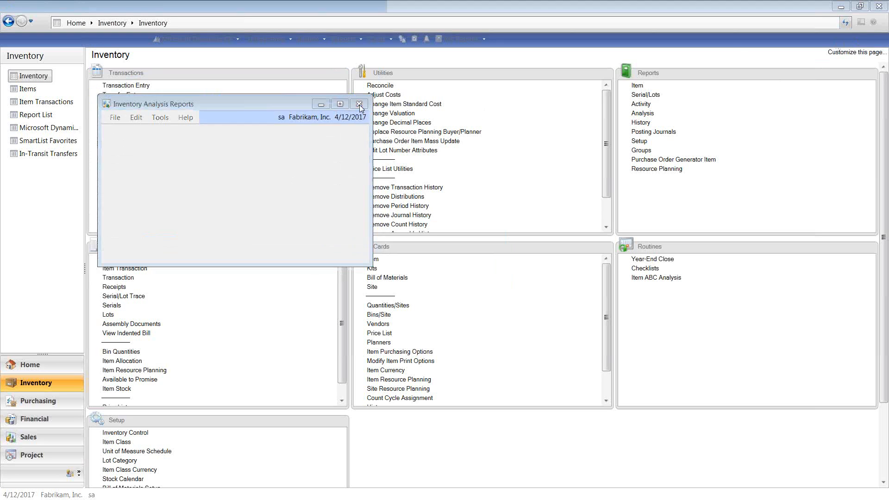
- Run the Warehouse Turnover report from My Reports on the home page, view it maximized, and close it
{"action": "left_click", "coordinate": [35, 364]}
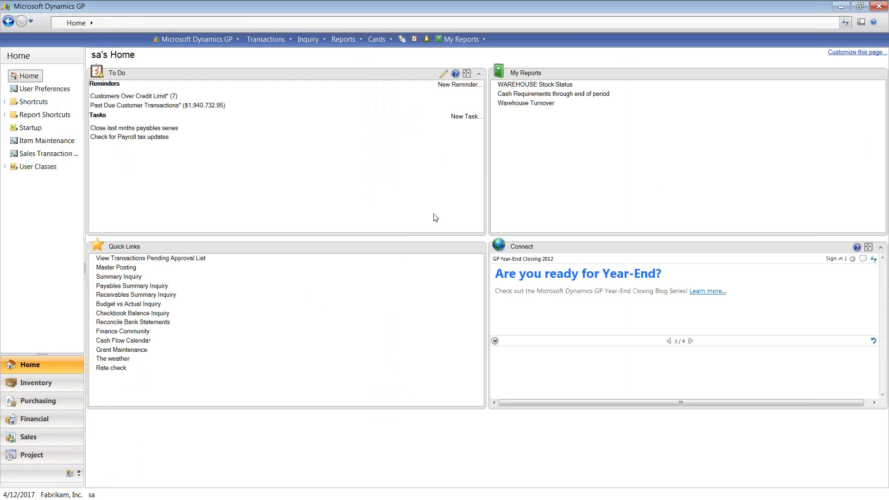
{"action": "left_click", "coordinate": [523, 107]}
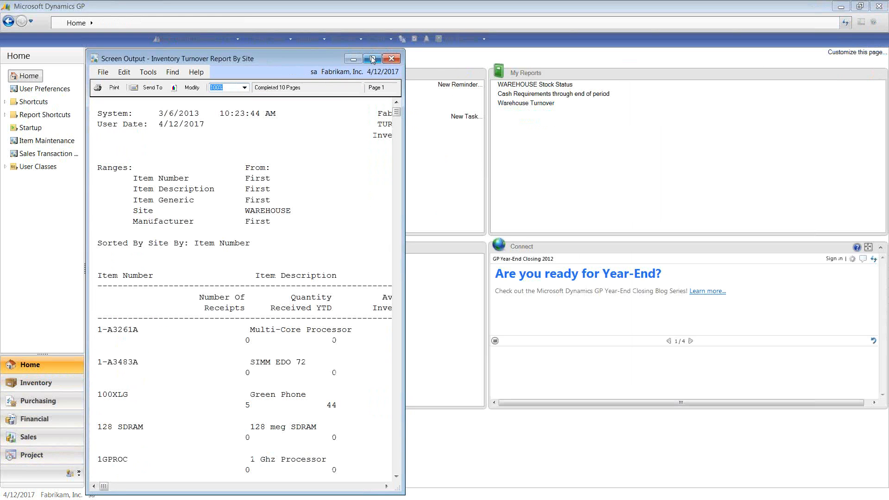
{"action": "left_click", "coordinate": [373, 59]}
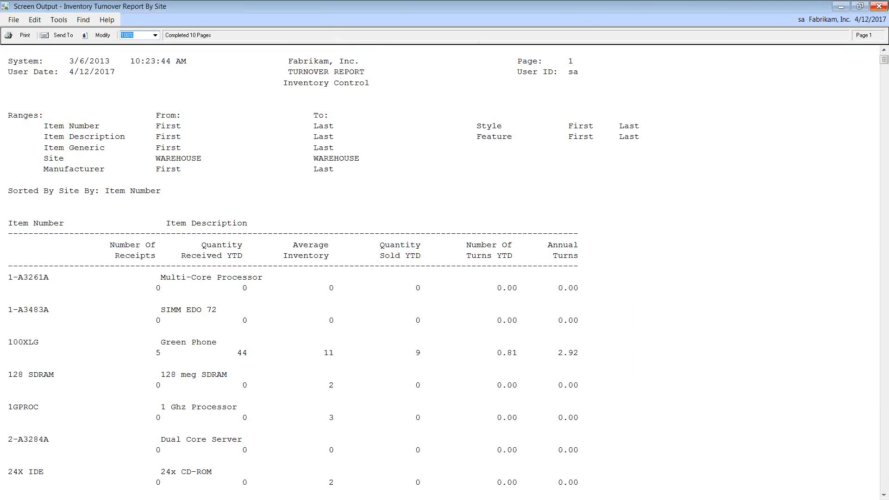
{"action": "left_click", "coordinate": [878, 6]}
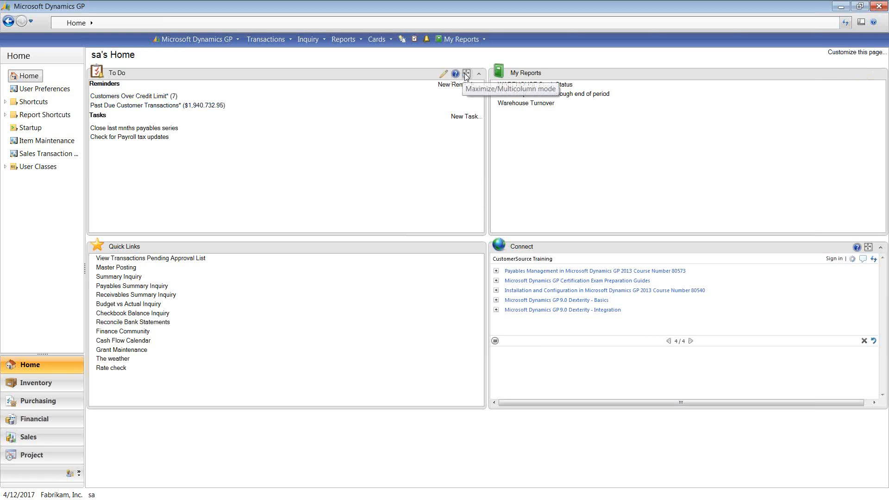
- Maximize the To Do area and open the pending Check for Payroll tax updates task from the Task List
{"action": "left_click", "coordinate": [466, 74]}
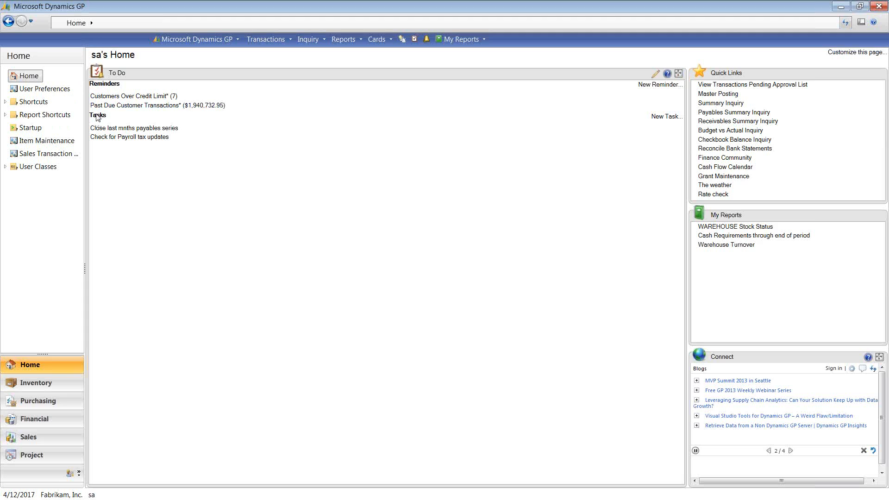
{"action": "left_click", "coordinate": [657, 75]}
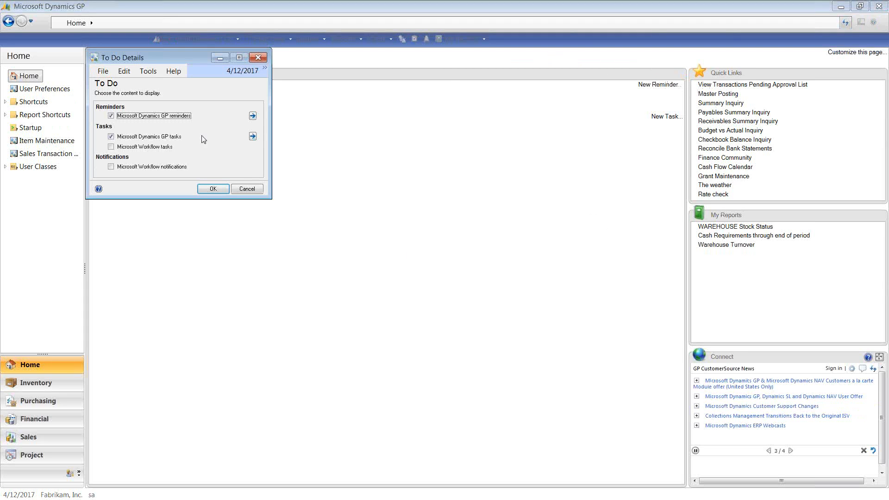
{"action": "left_click", "coordinate": [251, 137]}
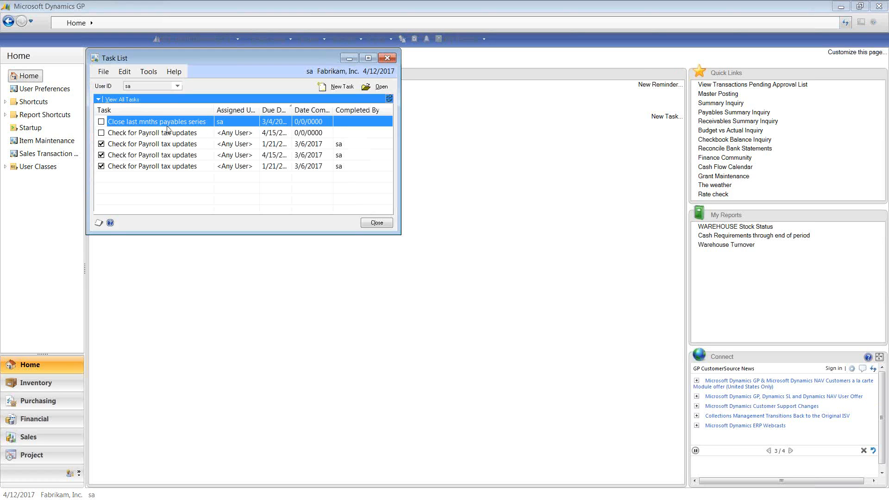
{"action": "double_click", "coordinate": [128, 135]}
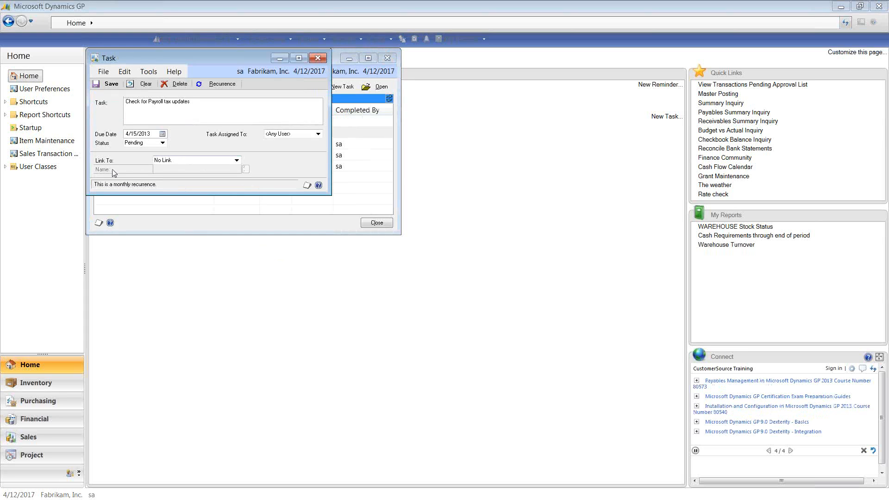
- Review the link types and the recurrence pattern of the Check for Payroll tax updates task
{"action": "left_click", "coordinate": [192, 107]}
{"action": "left_click", "coordinate": [237, 161]}
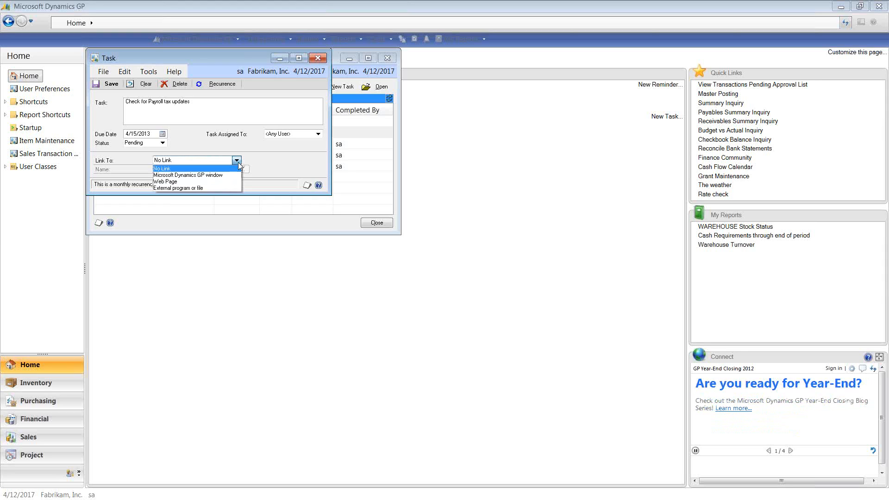
{"action": "left_click", "coordinate": [237, 161]}
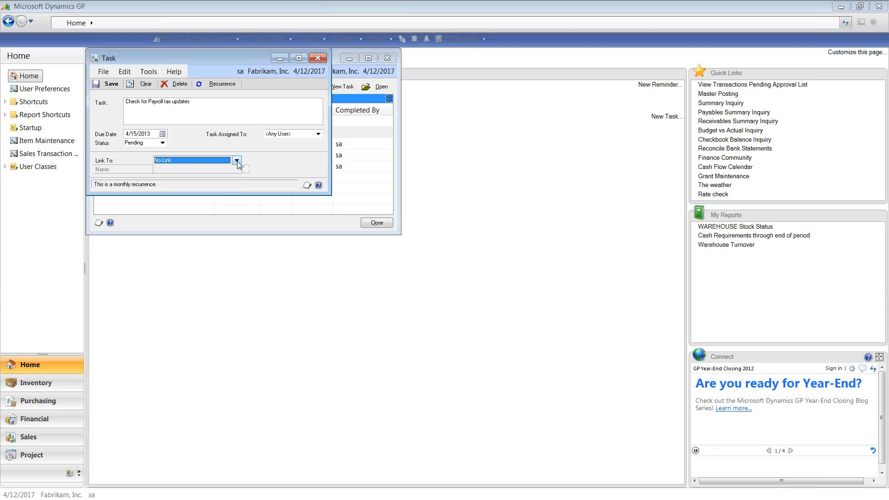
{"action": "left_click", "coordinate": [222, 84]}
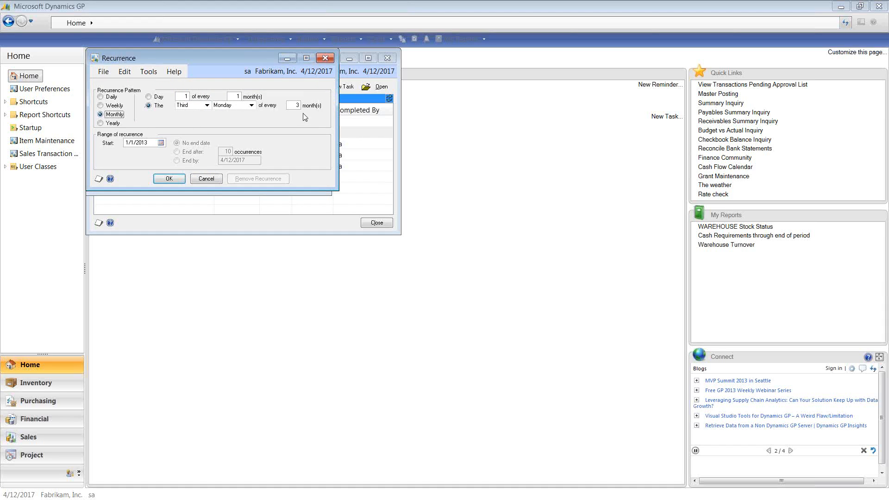
{"action": "left_click", "coordinate": [326, 58]}
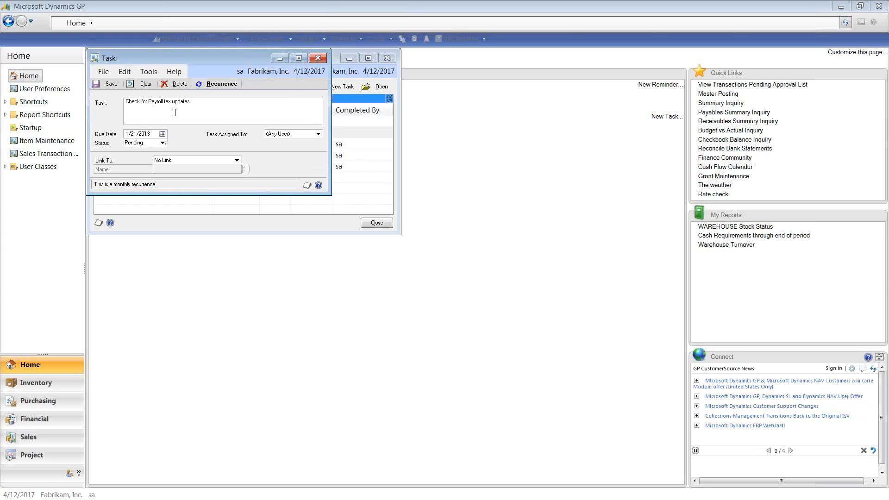
- Set the Check for Payroll tax updates task's status to Completed, save it, and close the task windows
{"action": "left_click", "coordinate": [162, 143]}
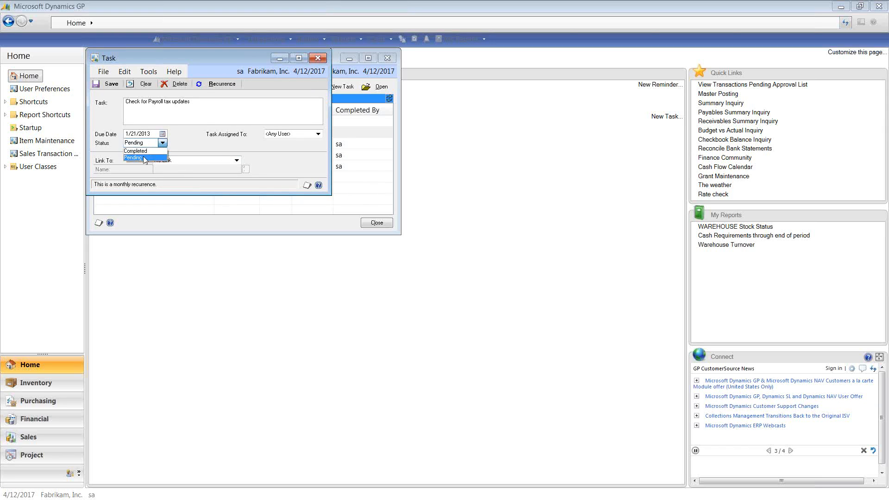
{"action": "left_click", "coordinate": [143, 151]}
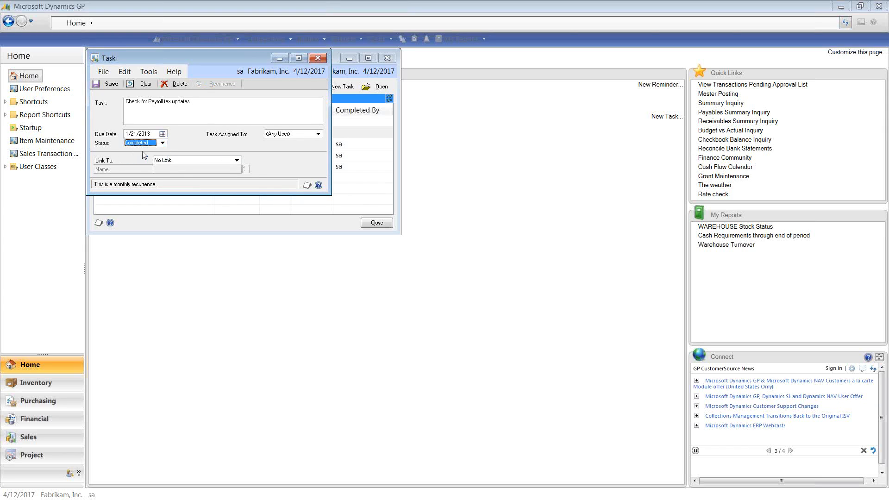
{"action": "left_click", "coordinate": [111, 84]}
{"action": "left_click", "coordinate": [317, 58]}
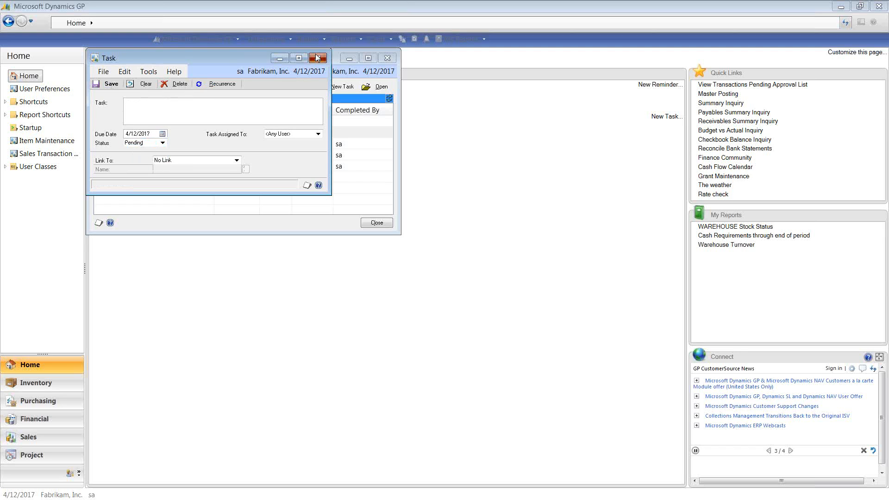
{"action": "left_click", "coordinate": [387, 59]}
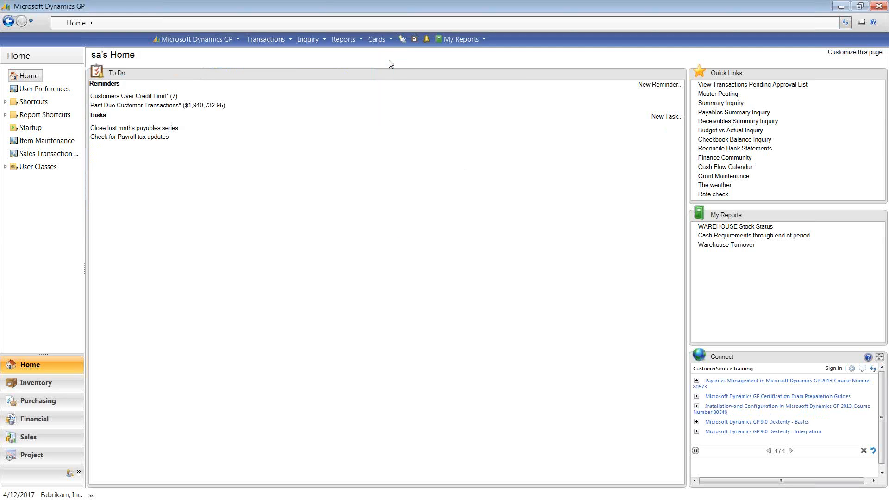
- Refresh the home page, then view the listed Check for Payroll tax updates task and close it
{"action": "left_click", "coordinate": [847, 23]}
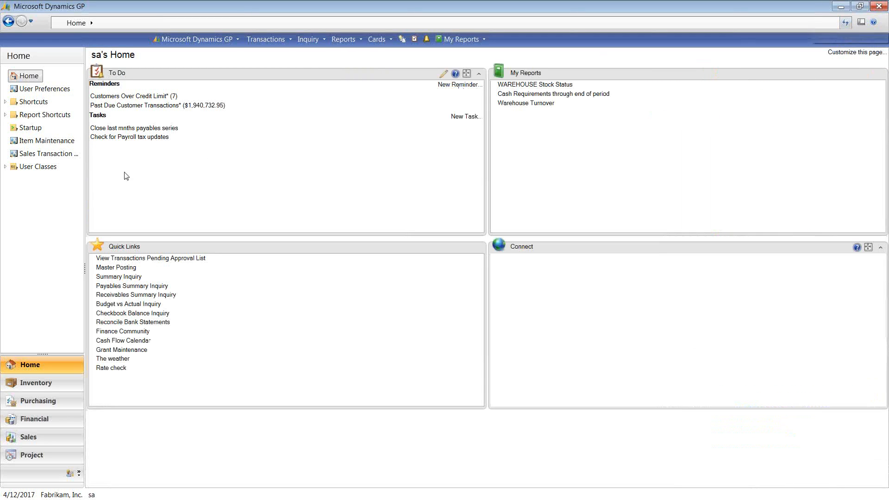
{"action": "left_click", "coordinate": [121, 137]}
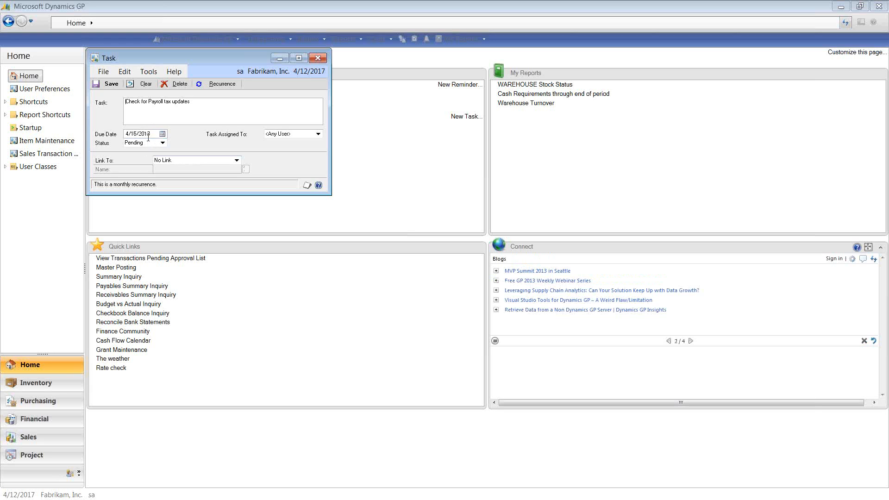
{"action": "left_click", "coordinate": [317, 58]}
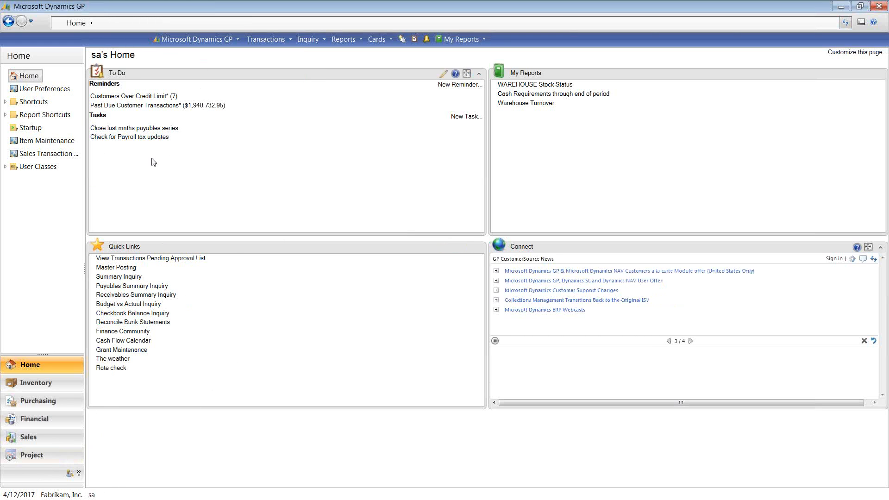
- Change the user date to today's date, 3/6/2013
{"action": "left_click", "coordinate": [19, 494]}
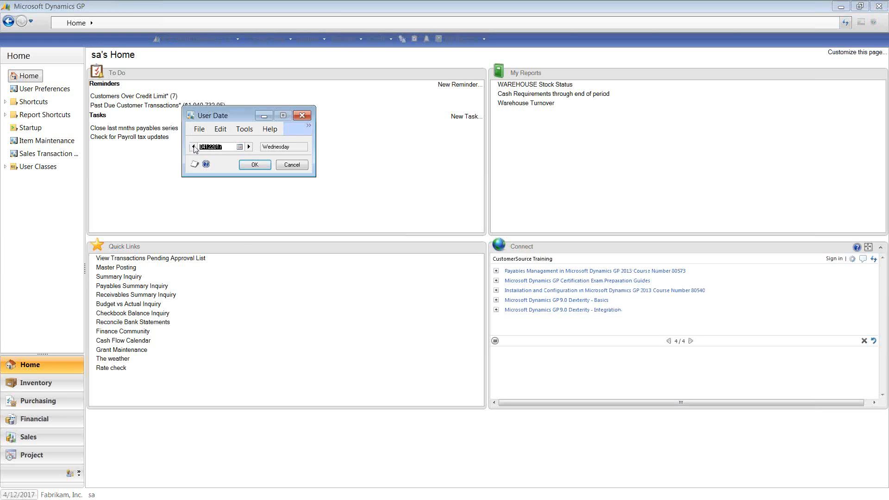
{"action": "left_click", "coordinate": [239, 147]}
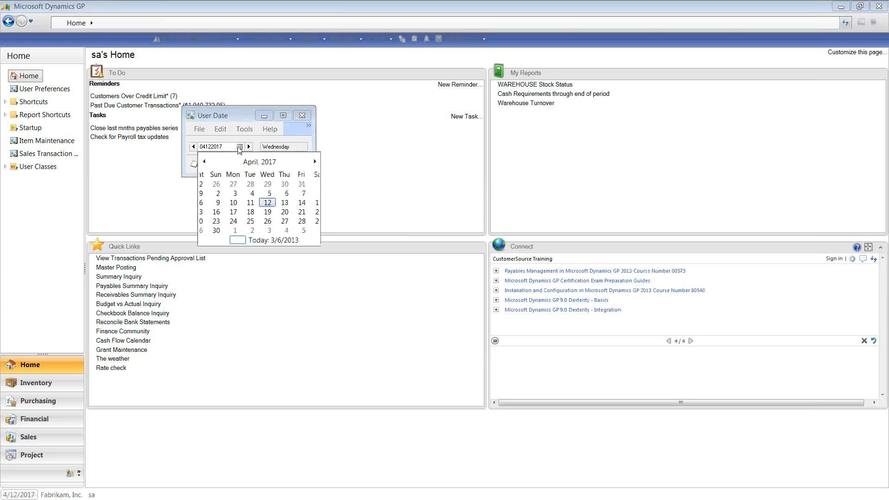
{"action": "left_click", "coordinate": [238, 240]}
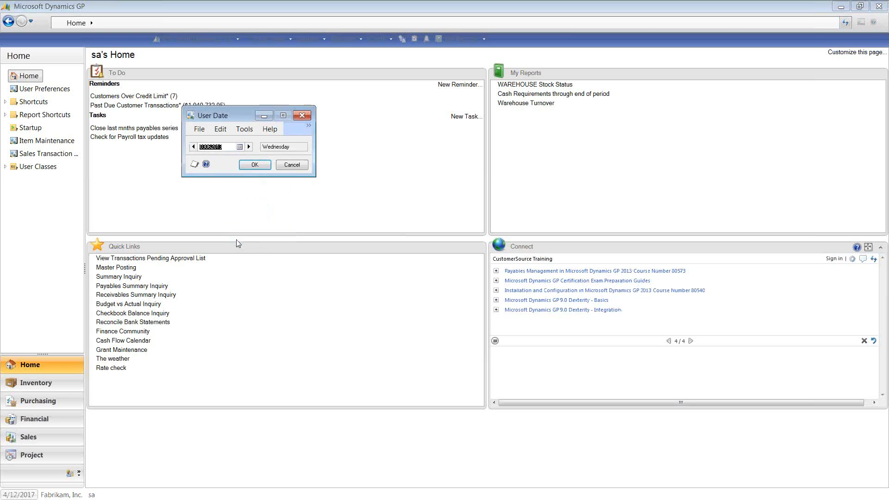
{"action": "left_click", "coordinate": [254, 165]}
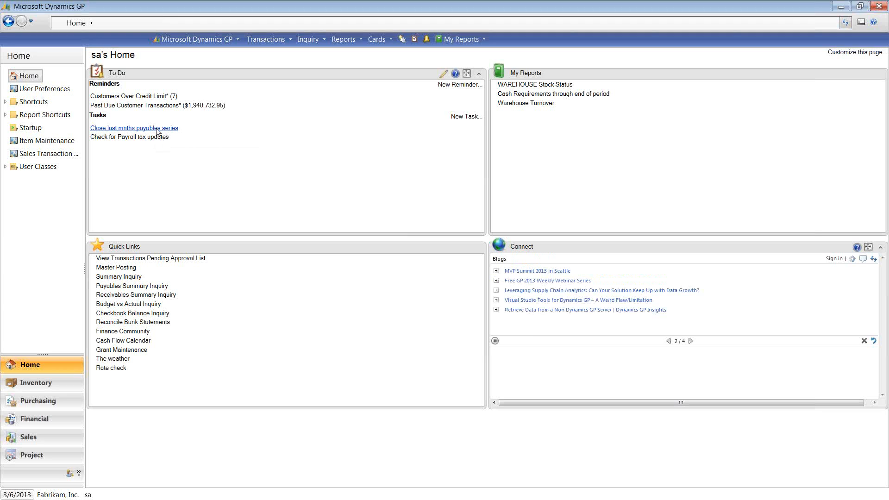
- Make the Close last mnths payables series task recur monthly on day 4 of every 1 month
{"action": "left_click", "coordinate": [156, 132]}
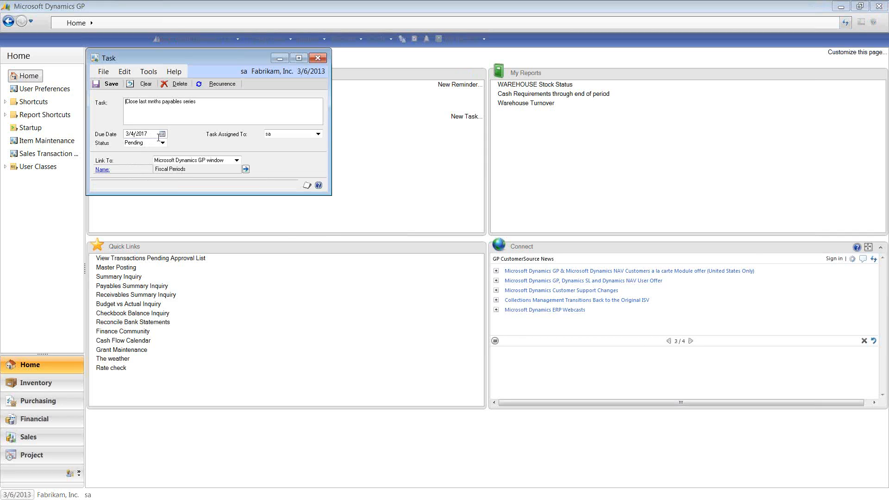
{"action": "left_click", "coordinate": [221, 84]}
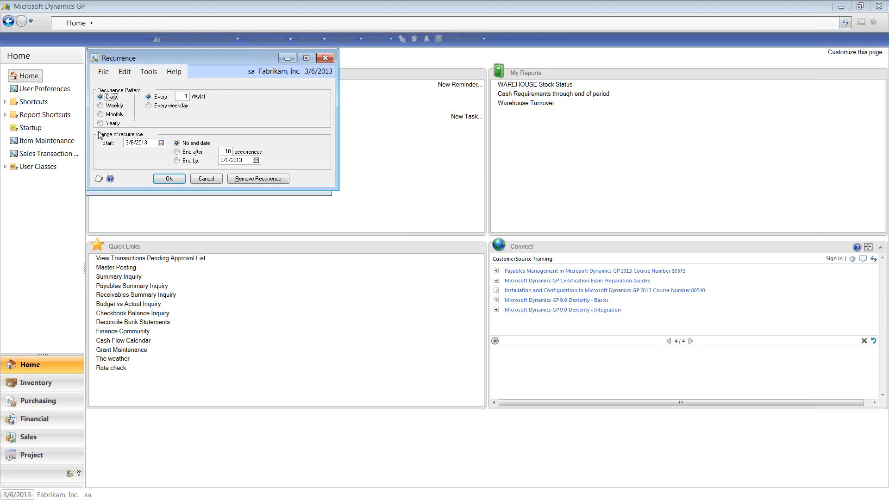
{"action": "left_click", "coordinate": [101, 115]}
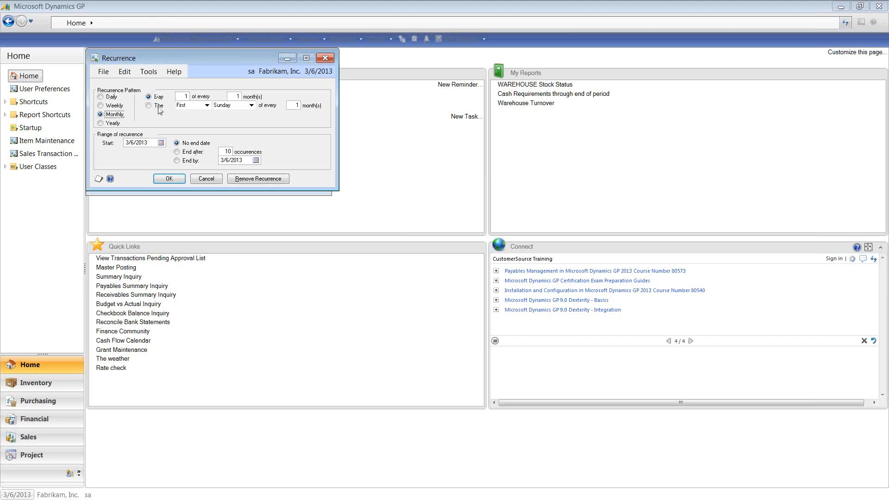
{"action": "double_click", "coordinate": [185, 97]}
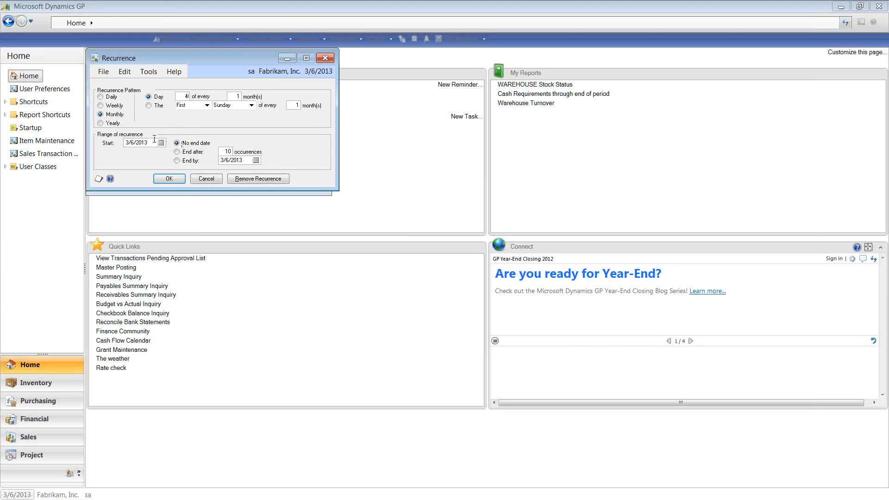
{"action": "left_click", "coordinate": [168, 179]}
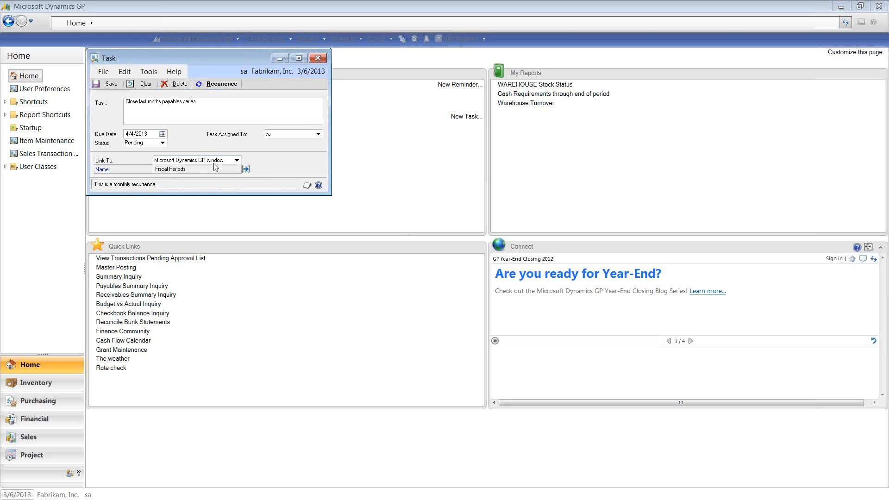
- Set the Close last mnths payables series task's status to Completed, save and close it, and refresh the home page
{"action": "left_click", "coordinate": [163, 144]}
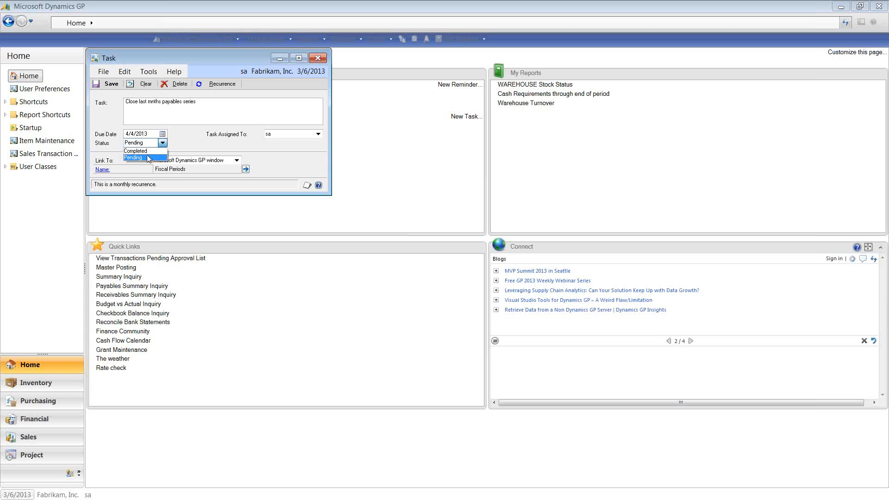
{"action": "left_click", "coordinate": [139, 155]}
{"action": "left_click", "coordinate": [107, 84]}
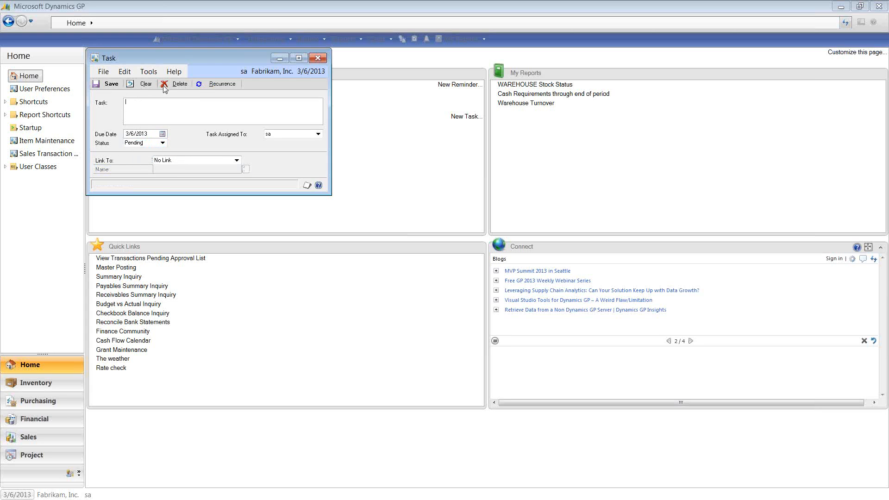
{"action": "left_click", "coordinate": [319, 60]}
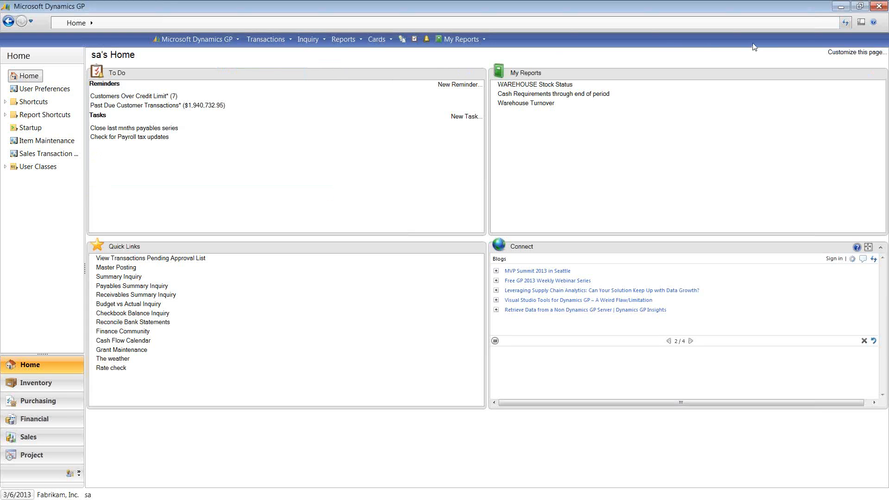
{"action": "left_click", "coordinate": [846, 23]}
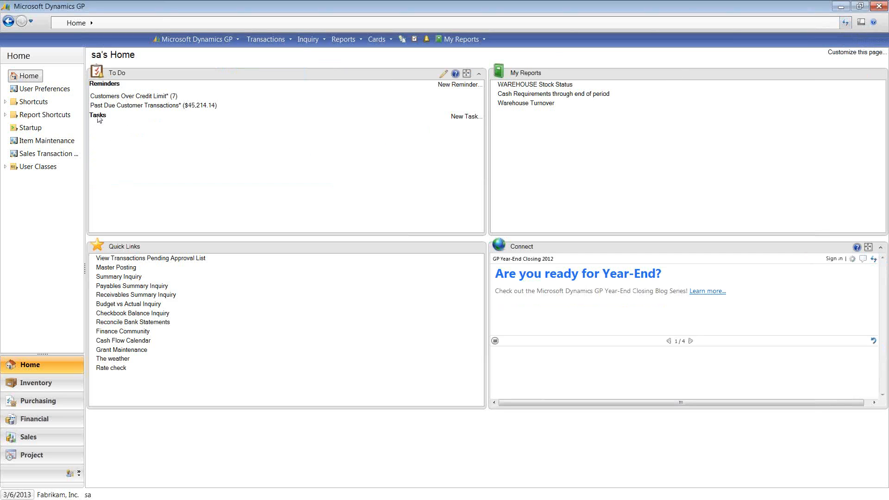
- Change the user date to 4/4/2013 and refresh the home page to check for the recurring task
{"action": "left_click", "coordinate": [17, 495]}
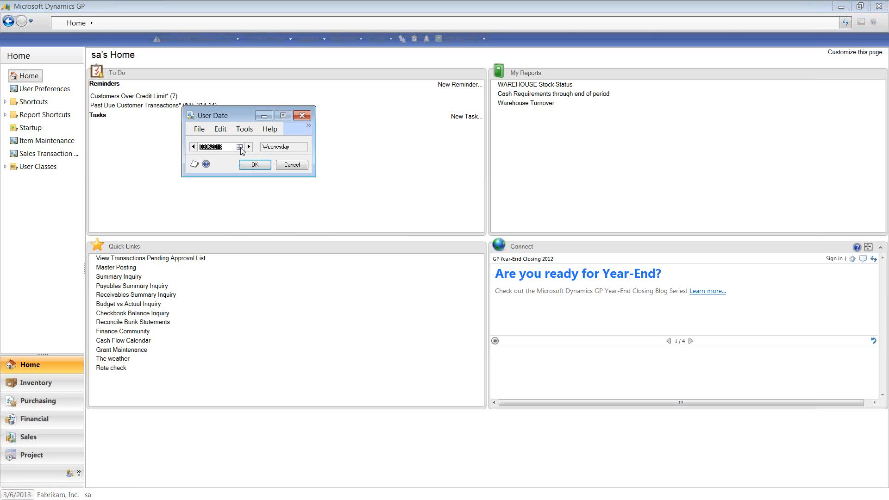
{"action": "left_click", "coordinate": [239, 147]}
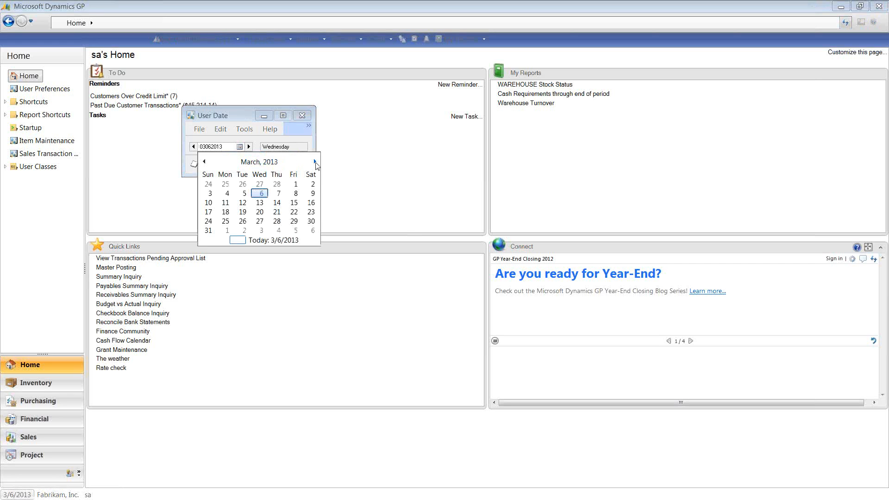
{"action": "left_click", "coordinate": [314, 162]}
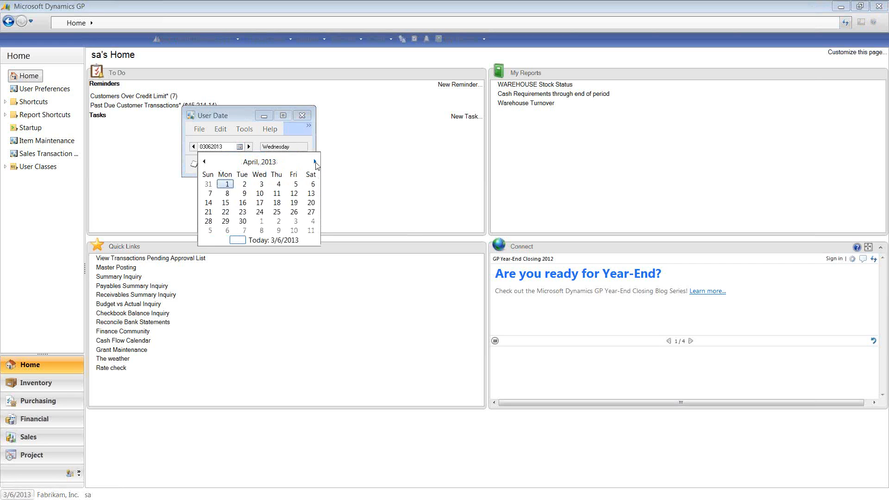
{"action": "left_click", "coordinate": [279, 184]}
{"action": "left_click", "coordinate": [258, 166]}
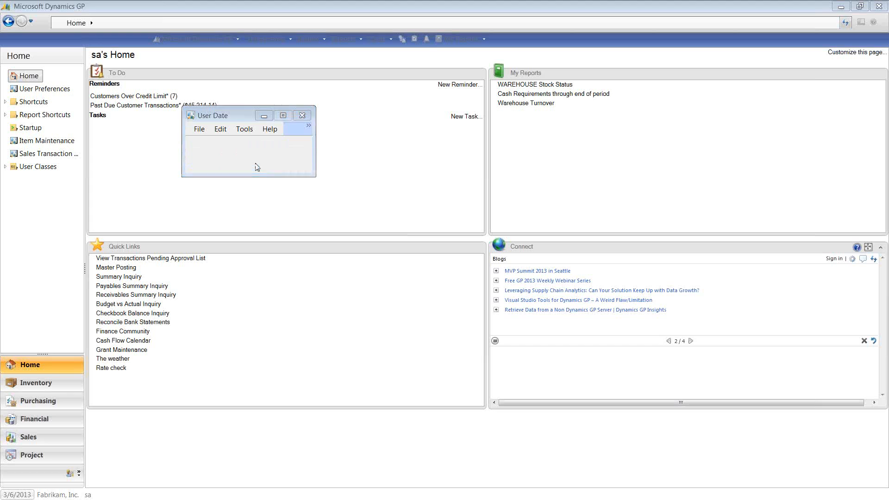
{"action": "left_click", "coordinate": [845, 24]}
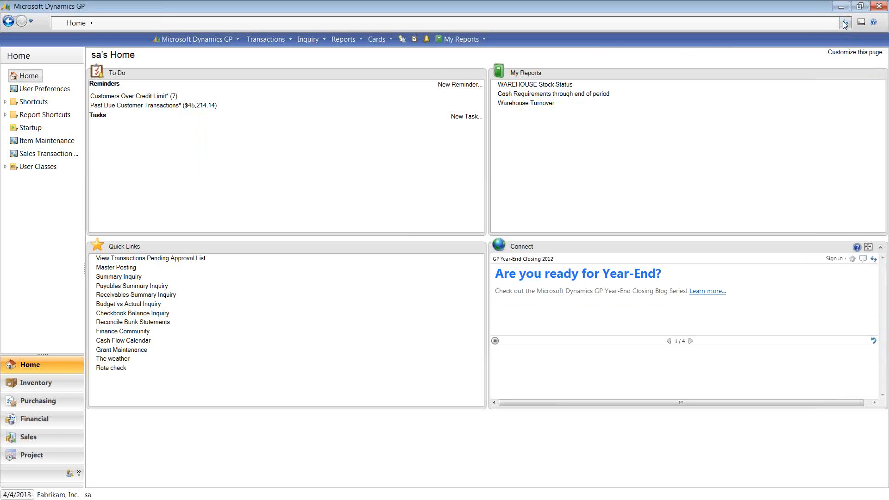
{"action": "left_click", "coordinate": [845, 25]}
- Change the user date to 4/9/2013 and refresh the home page's To Do tasks
{"action": "left_click", "coordinate": [16, 495]}
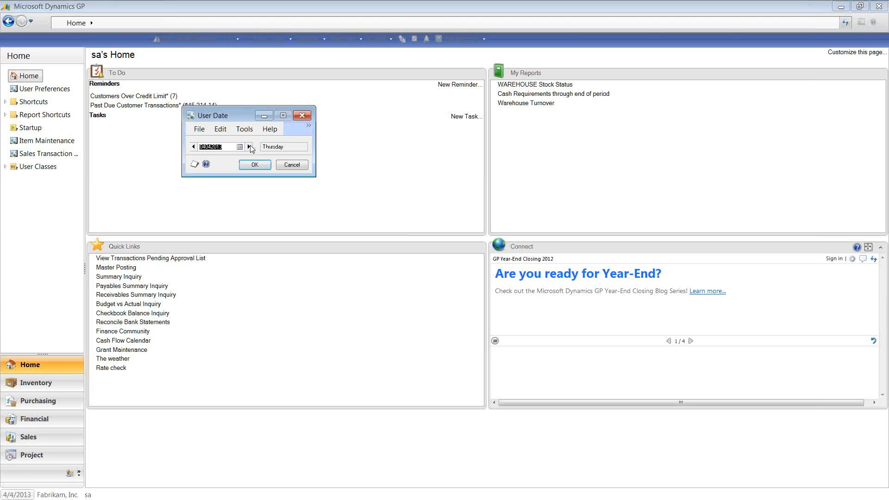
{"action": "left_click", "coordinate": [240, 147]}
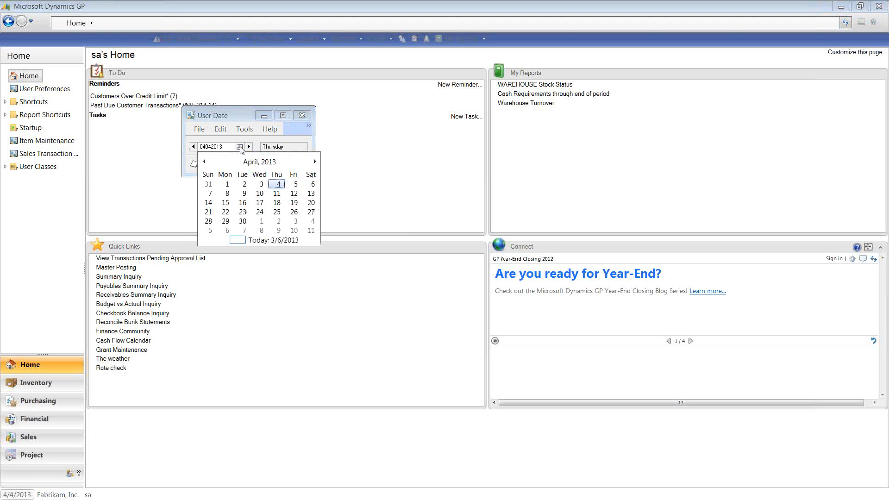
{"action": "left_click", "coordinate": [244, 196]}
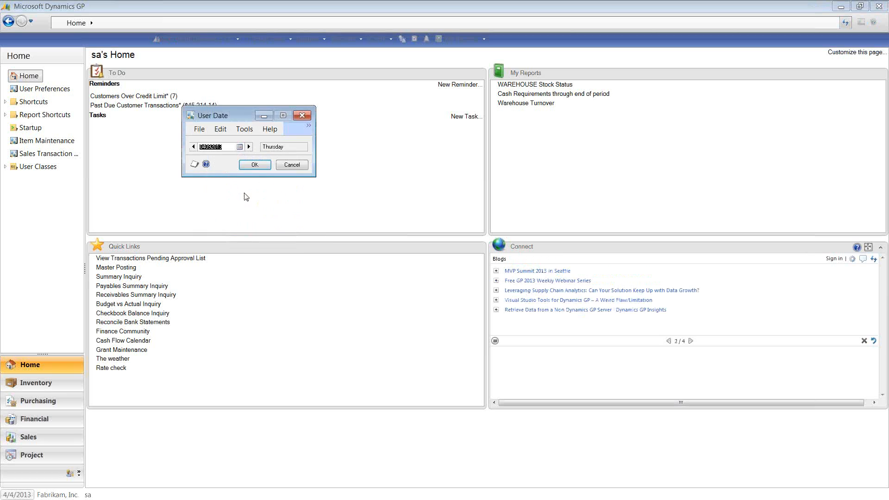
{"action": "left_click", "coordinate": [249, 168]}
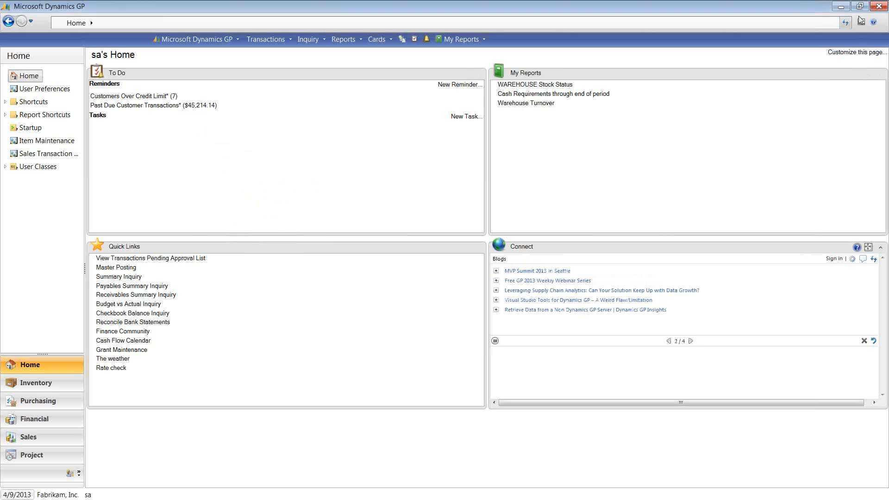
{"action": "left_click", "coordinate": [845, 24]}
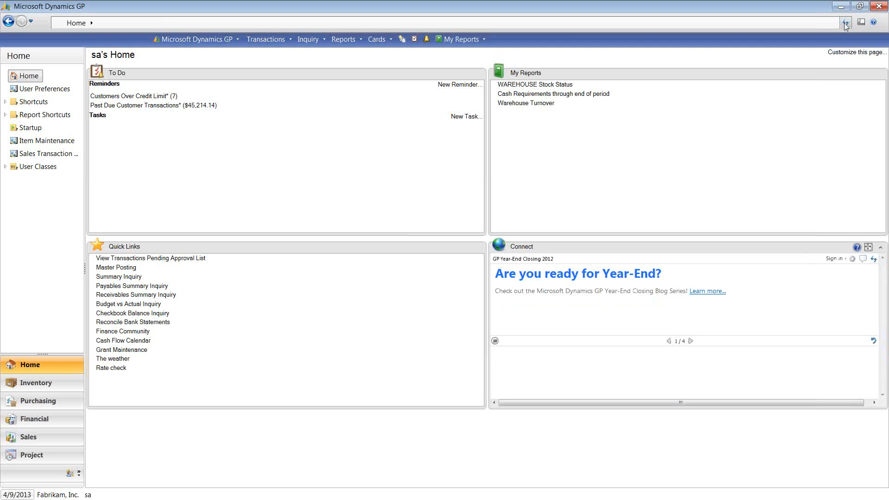
{"action": "left_click", "coordinate": [845, 23]}
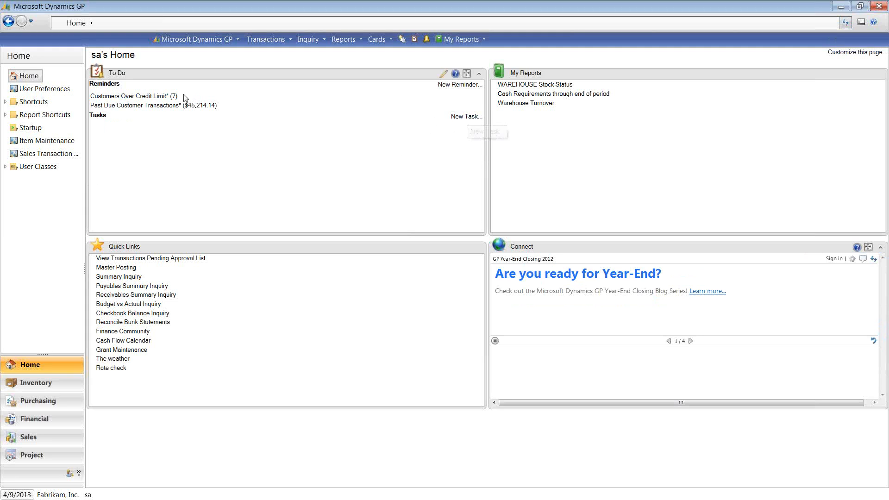
- Open the task list from the To Do details, check the due dates of the pending tasks, and close it
{"action": "left_click", "coordinate": [443, 75]}
{"action": "left_click", "coordinate": [257, 137]}
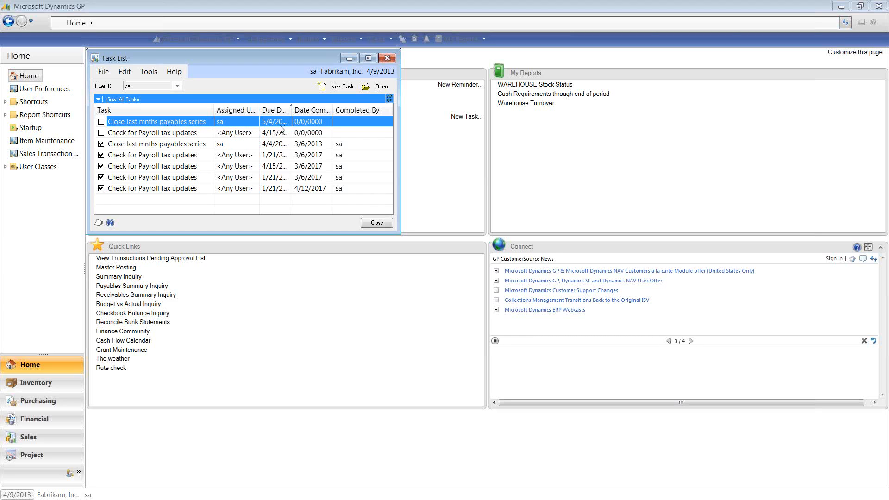
{"action": "left_click", "coordinate": [387, 58]}
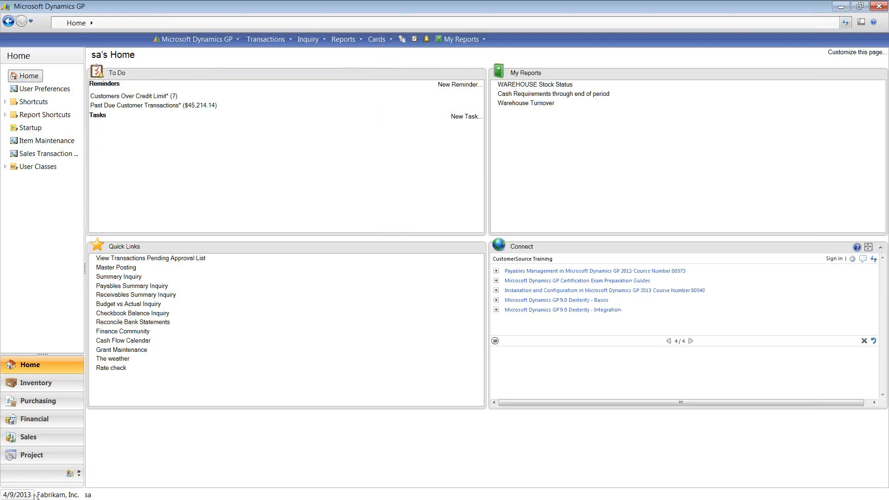
- Change the user date to 5/7/2013 and refresh the home page
{"action": "left_click", "coordinate": [16, 495]}
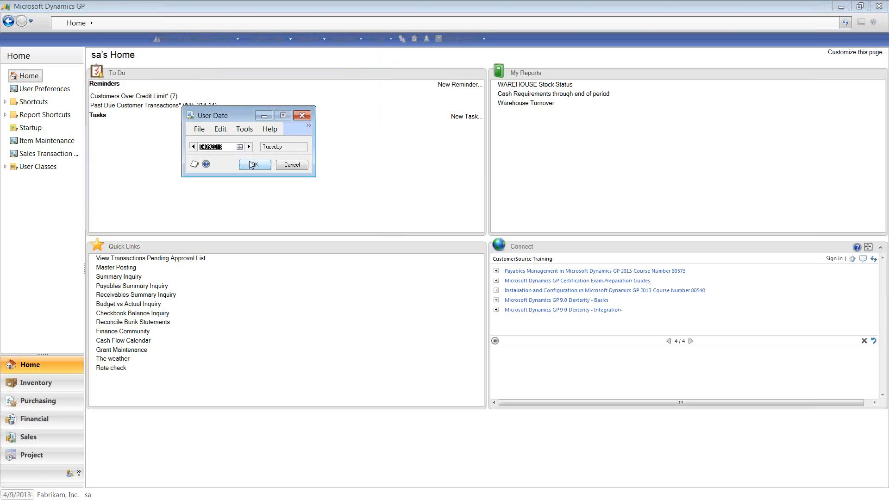
{"action": "left_click", "coordinate": [240, 147]}
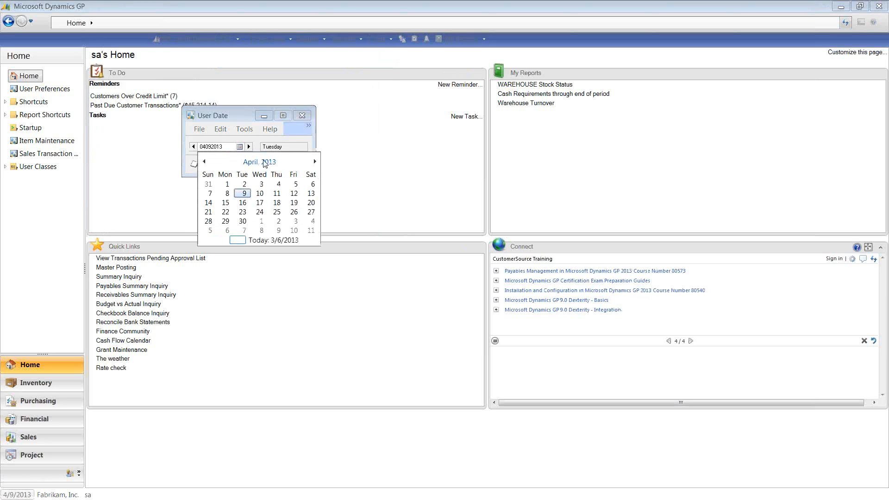
{"action": "left_click", "coordinate": [315, 162]}
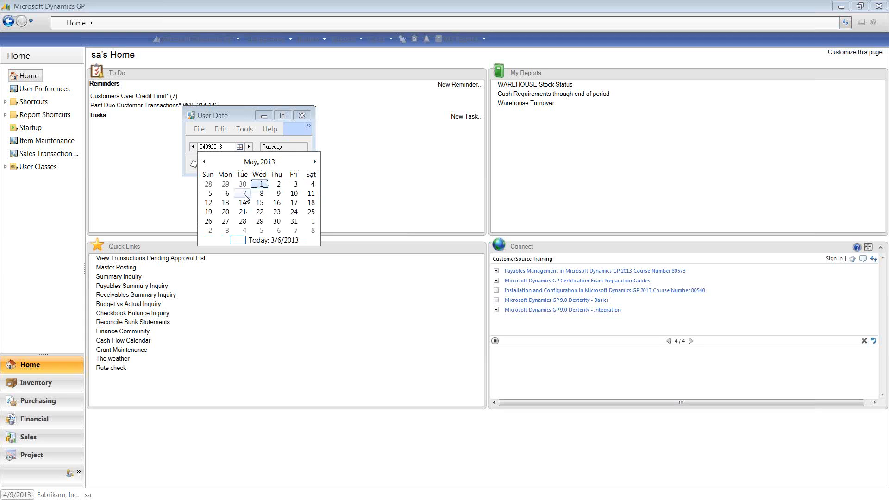
{"action": "left_click", "coordinate": [244, 194]}
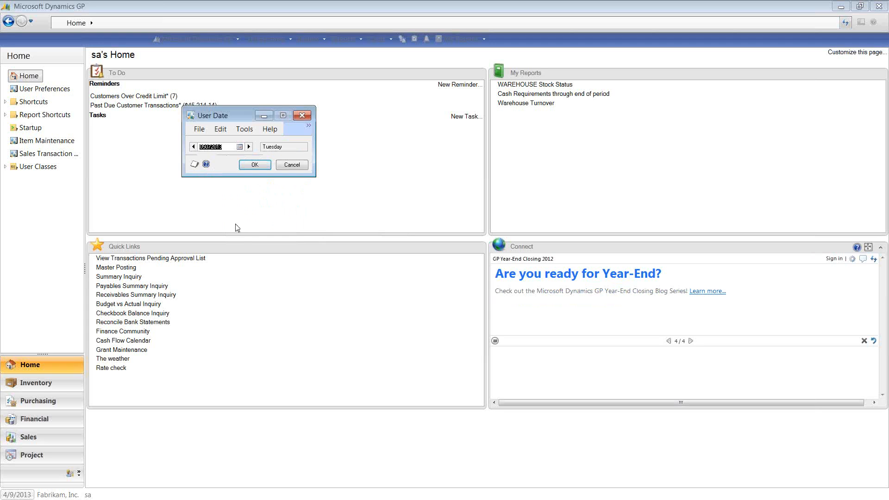
{"action": "left_click", "coordinate": [252, 166]}
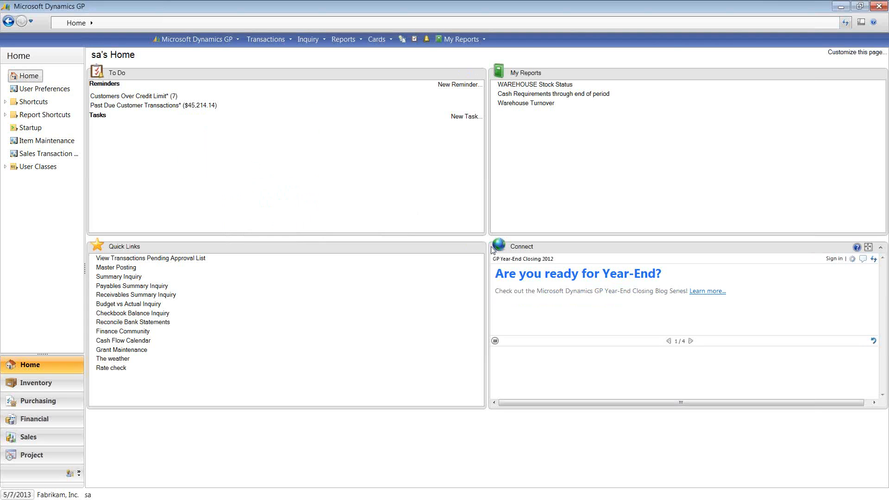
{"action": "left_click", "coordinate": [845, 23]}
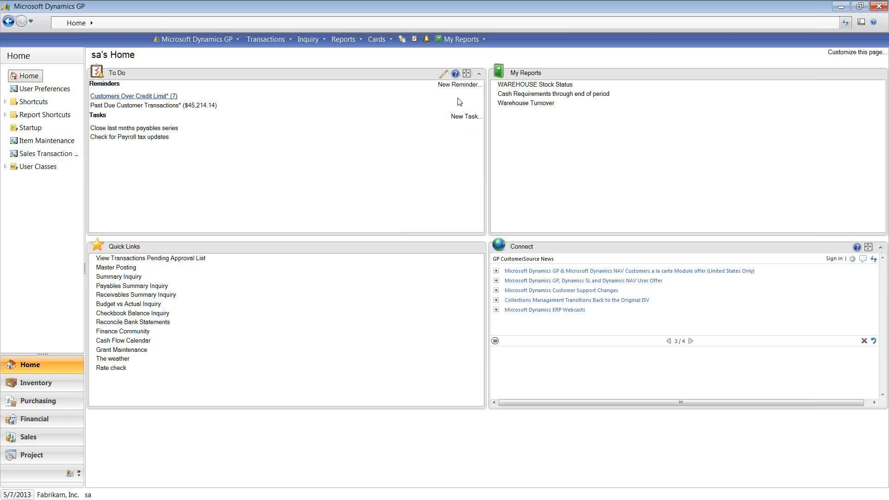
- Open a new task, view the users it can be assigned to, and close the task windows without saving
{"action": "left_click", "coordinate": [466, 116]}
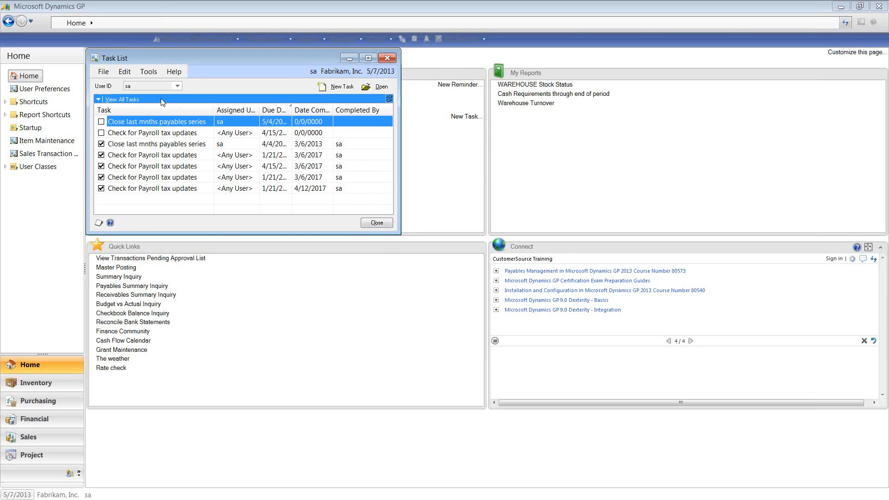
{"action": "left_click", "coordinate": [335, 87]}
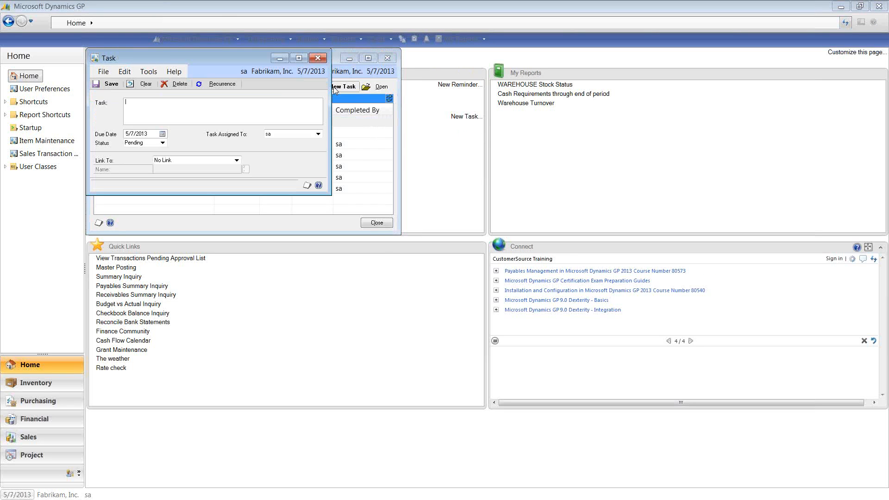
{"action": "left_click", "coordinate": [319, 135]}
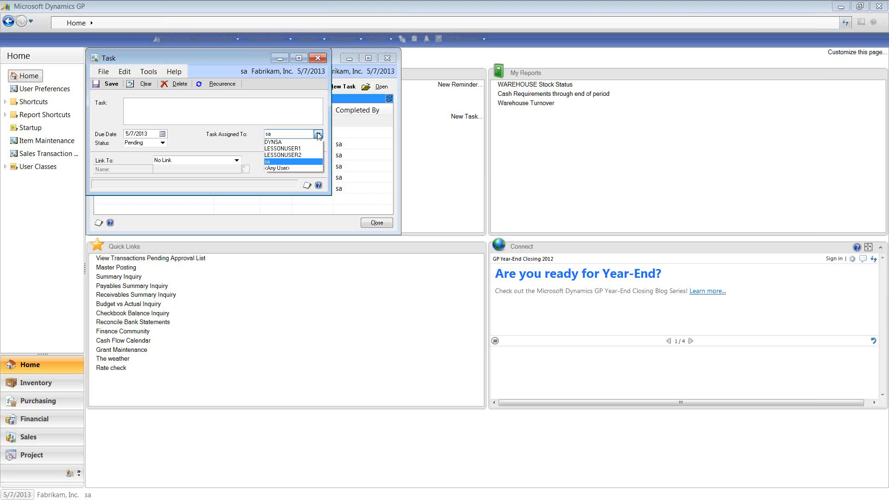
{"action": "left_click", "coordinate": [318, 134]}
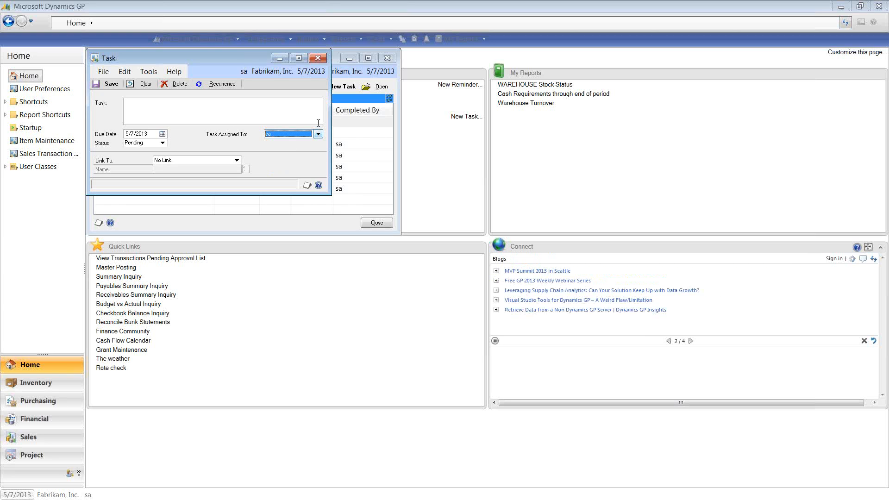
{"action": "left_click", "coordinate": [317, 58]}
{"action": "left_click", "coordinate": [388, 58]}
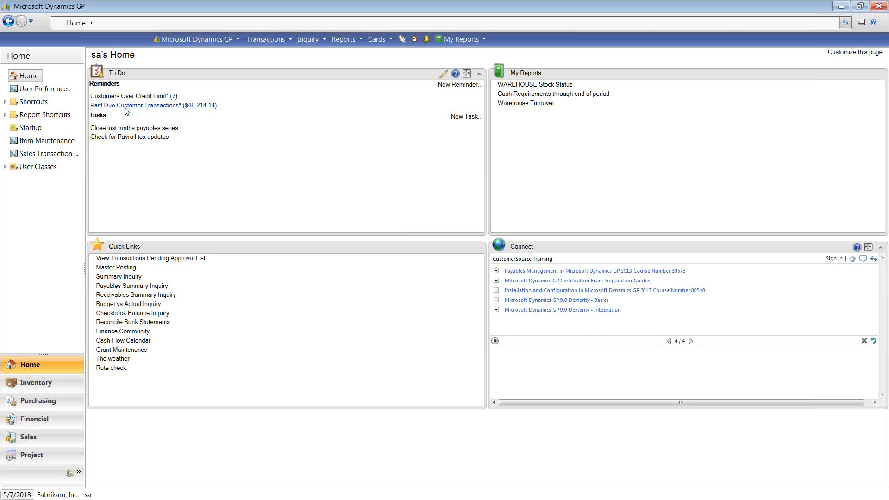
- Open the Past Due Customer Transactions reminder, view its receivables transactions in a maximized SmartList, and close it
{"action": "left_click", "coordinate": [126, 106]}
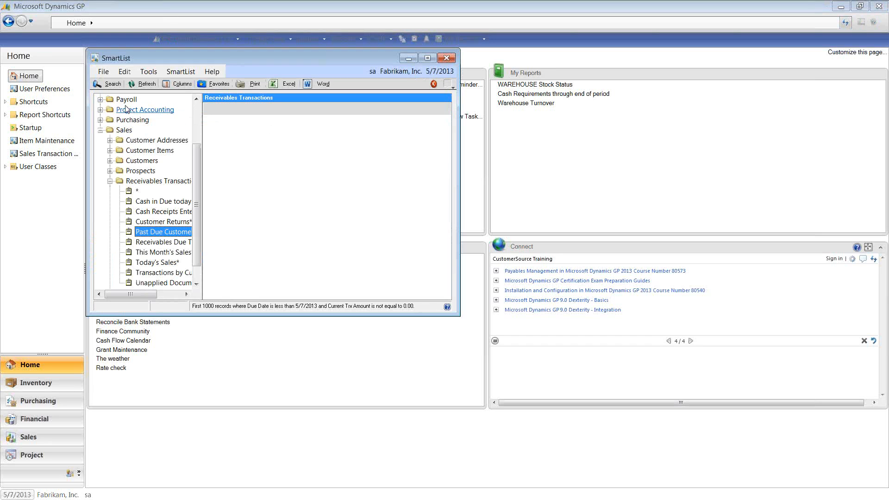
{"action": "left_click", "coordinate": [427, 58]}
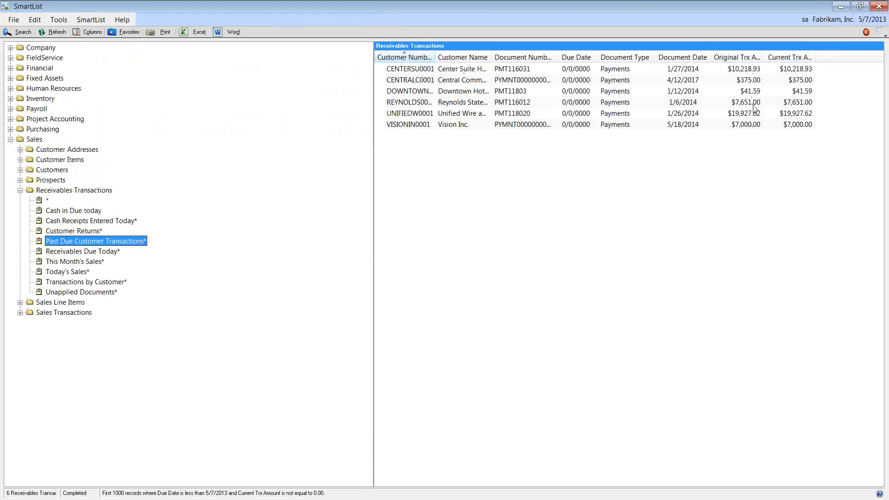
{"action": "left_click", "coordinate": [878, 8]}
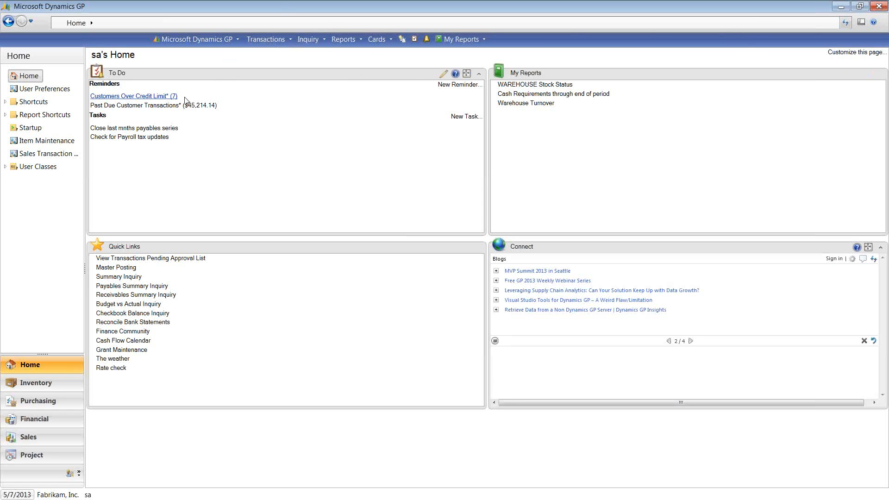
- Modify the Past Due Customer Transactions reminder to trigger when the total Current Trx Amount is greater than 10,000.00
{"action": "left_click", "coordinate": [443, 74]}
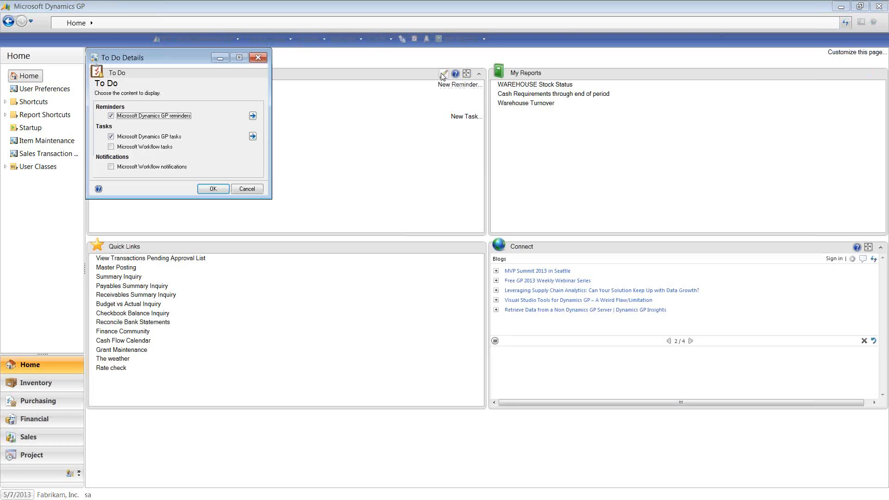
{"action": "left_click", "coordinate": [252, 117]}
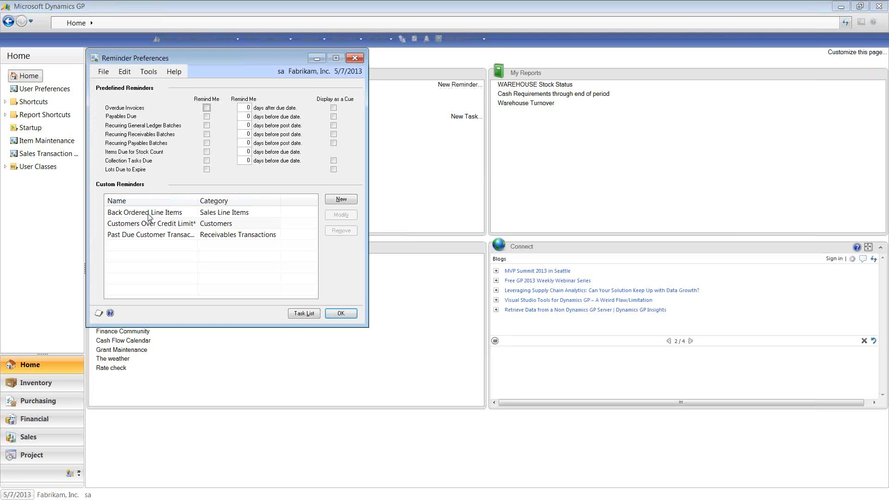
{"action": "left_click", "coordinate": [163, 236]}
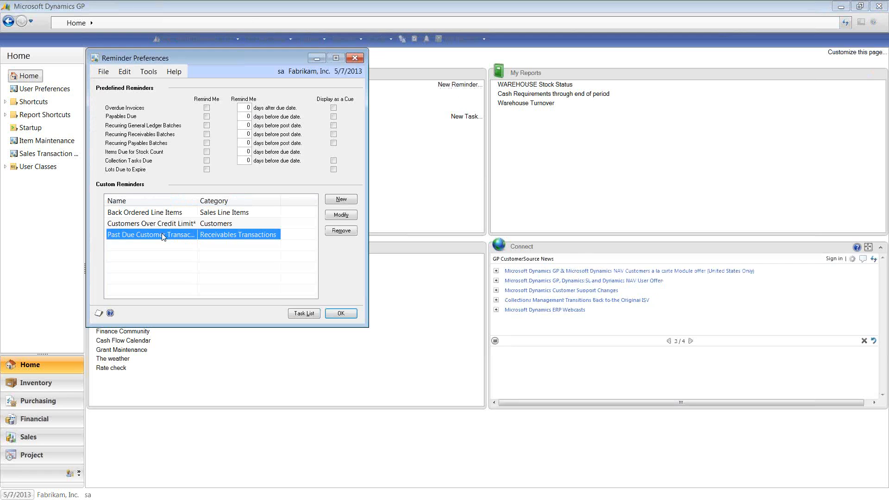
{"action": "left_click", "coordinate": [349, 215]}
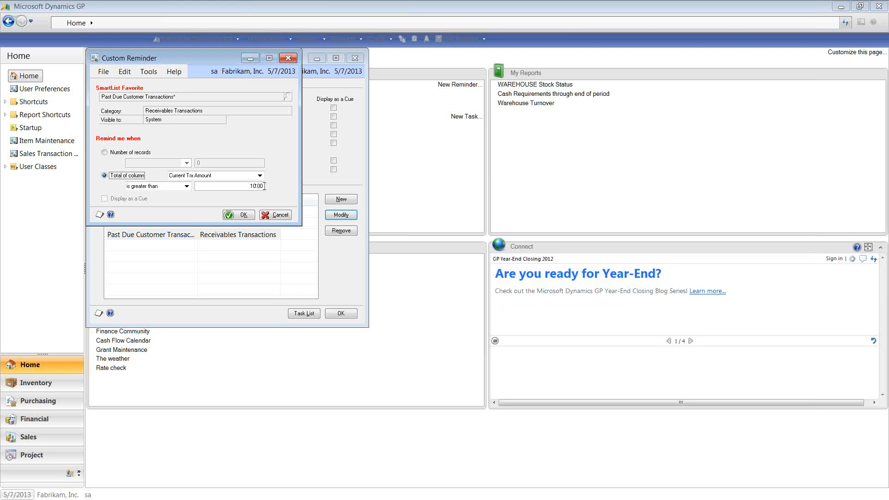
{"action": "left_click", "coordinate": [263, 186]}
{"action": "type", "text": "0.01"}
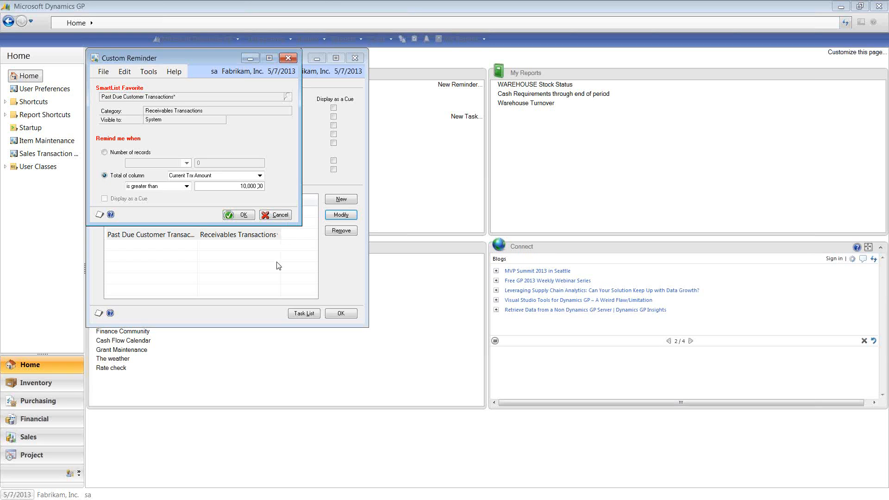
{"action": "left_click", "coordinate": [238, 216]}
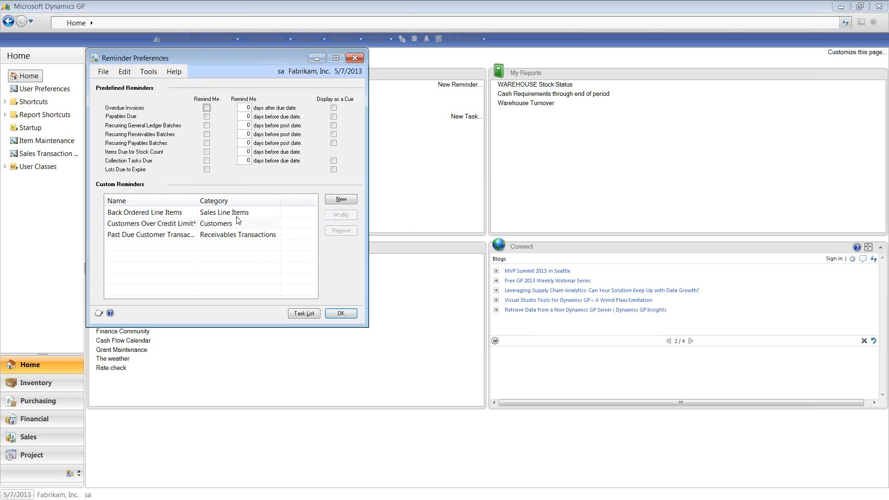
{"action": "left_click", "coordinate": [343, 317]}
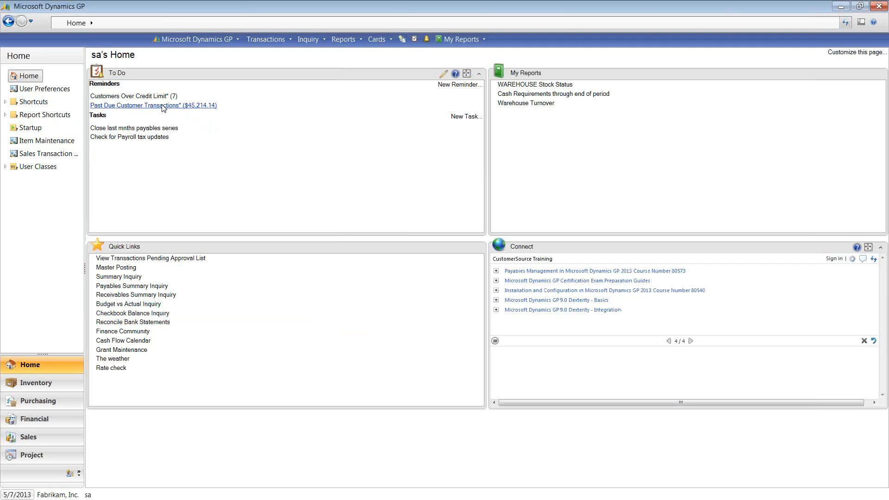
- Set the Past Due Customer Transactions reminder's Current Trx Amount threshold to 100,000 and refresh the home page
{"action": "left_click", "coordinate": [443, 75]}
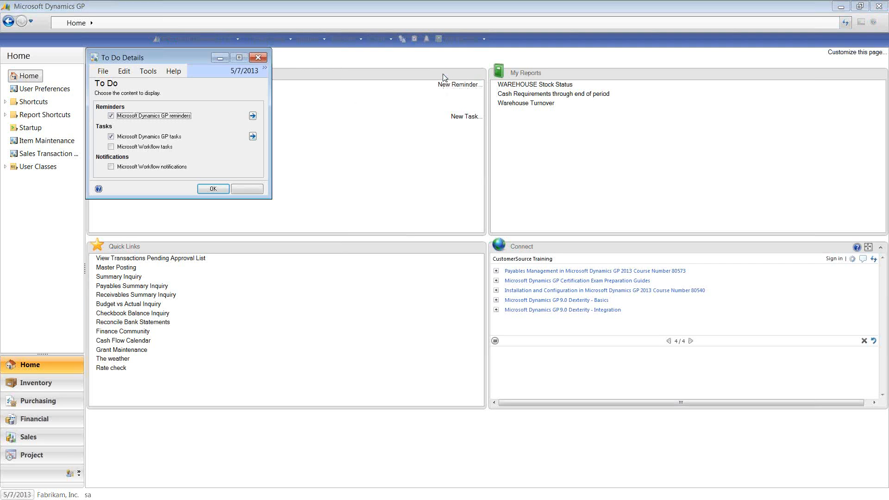
{"action": "left_click", "coordinate": [253, 117]}
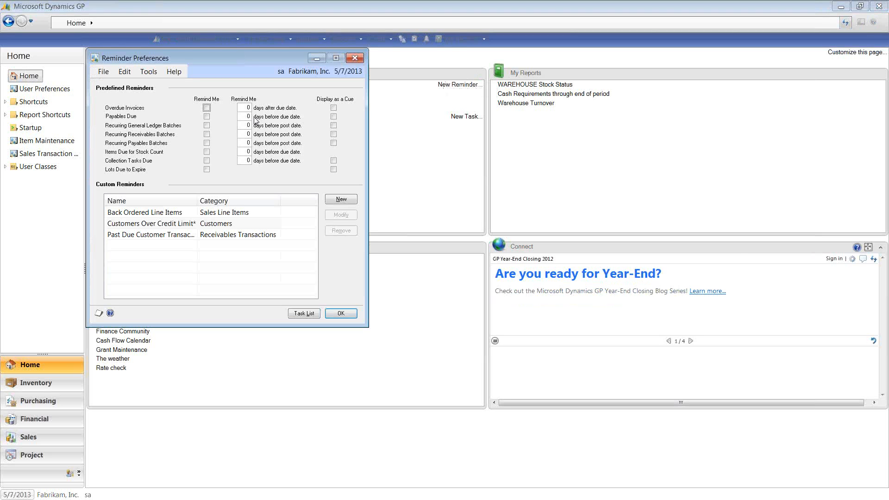
{"action": "left_click", "coordinate": [216, 234]}
{"action": "left_click", "coordinate": [341, 215]}
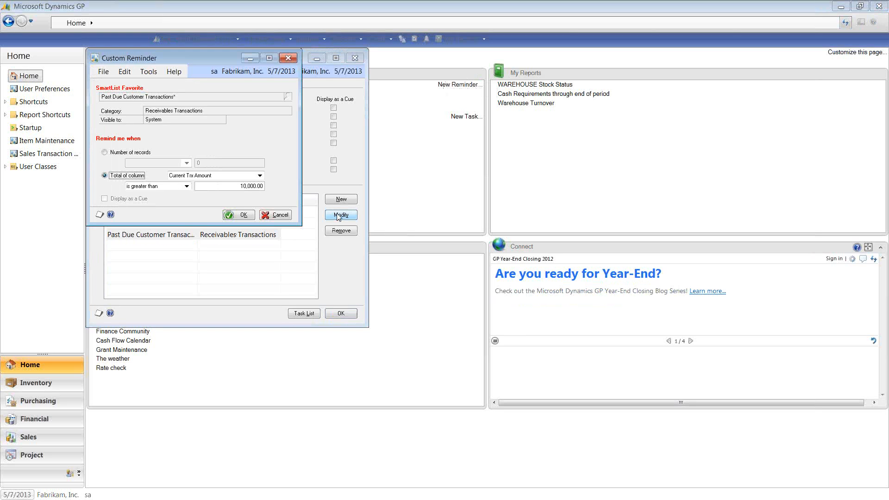
{"action": "left_click", "coordinate": [244, 184]}
{"action": "type", "text": "1"}
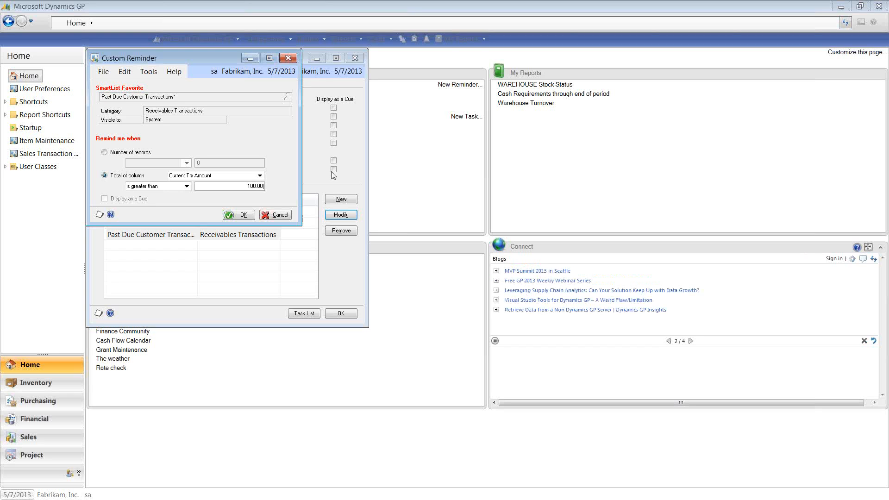
{"action": "type", "text": "00,000"}
{"action": "left_click", "coordinate": [242, 214]}
{"action": "left_click", "coordinate": [342, 314]}
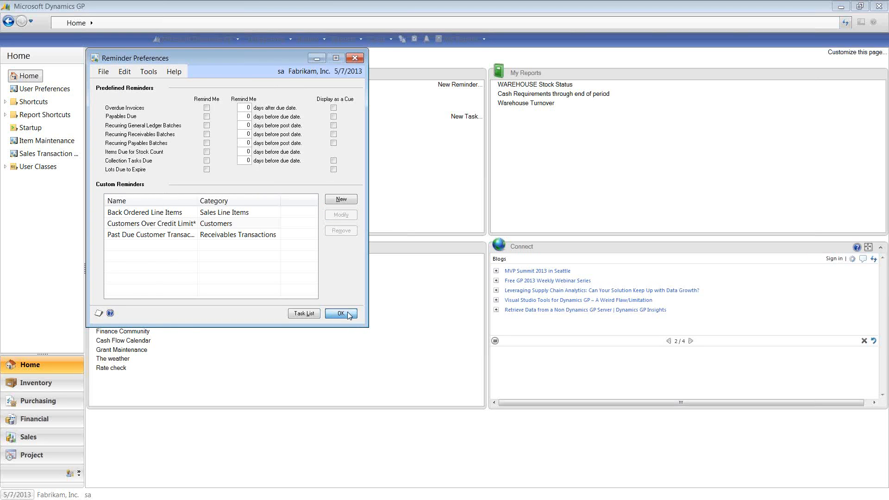
{"action": "left_click", "coordinate": [845, 23]}
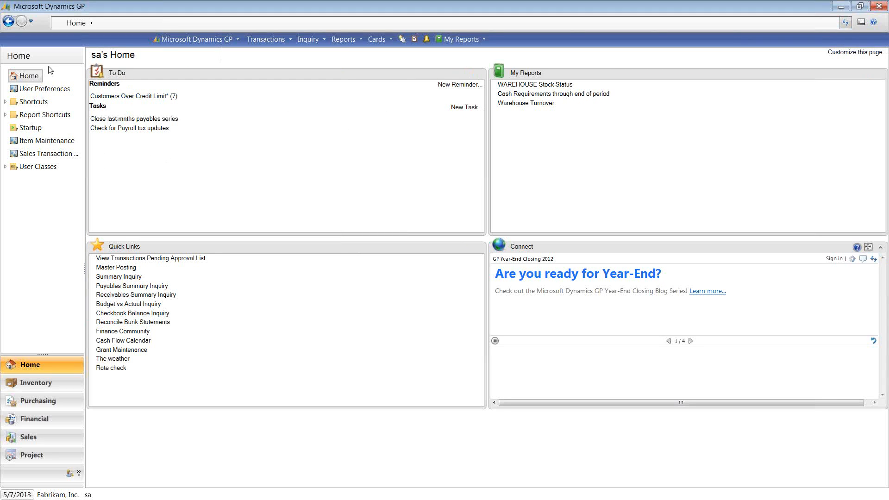
{"action": "left_click", "coordinate": [132, 97]}
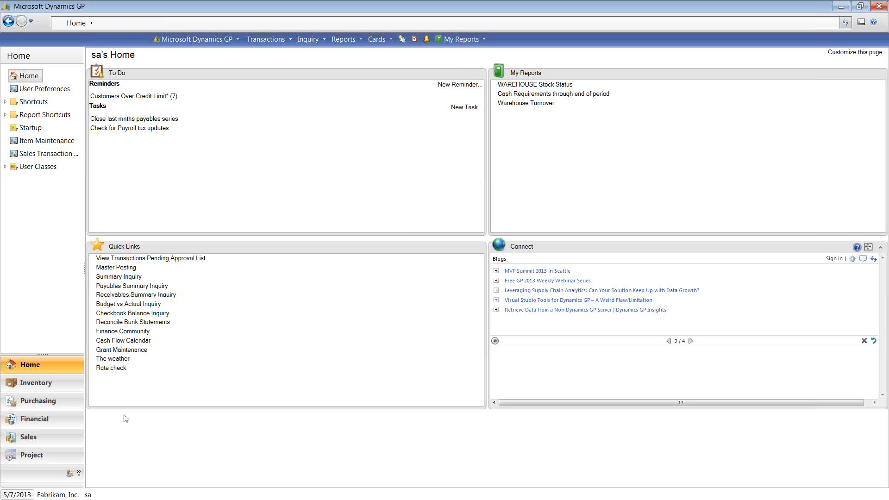
- Open the demo option of the inventory Vendor Activity report, print it to screen and maximize the output
{"action": "left_click", "coordinate": [38, 382]}
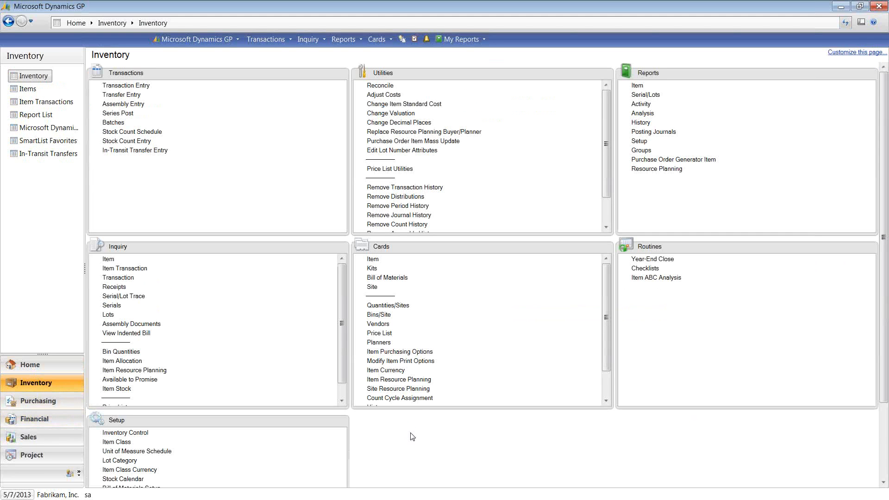
{"action": "left_click", "coordinate": [641, 105]}
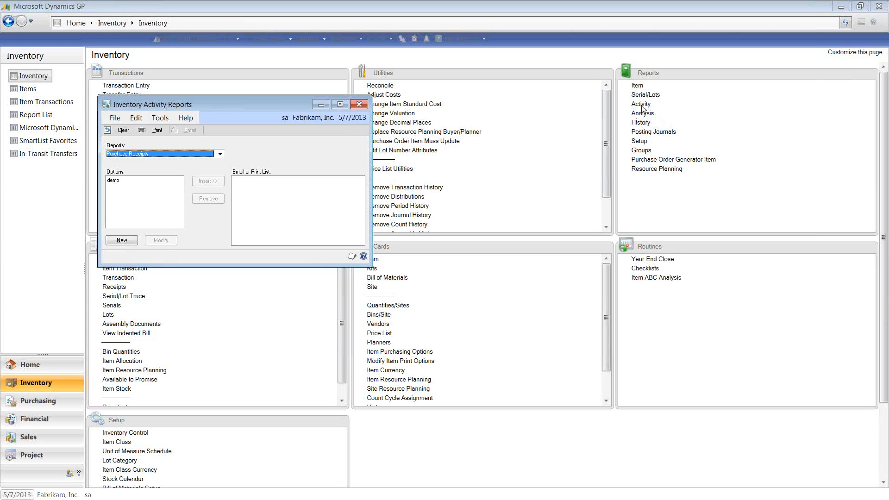
{"action": "left_click", "coordinate": [220, 154]}
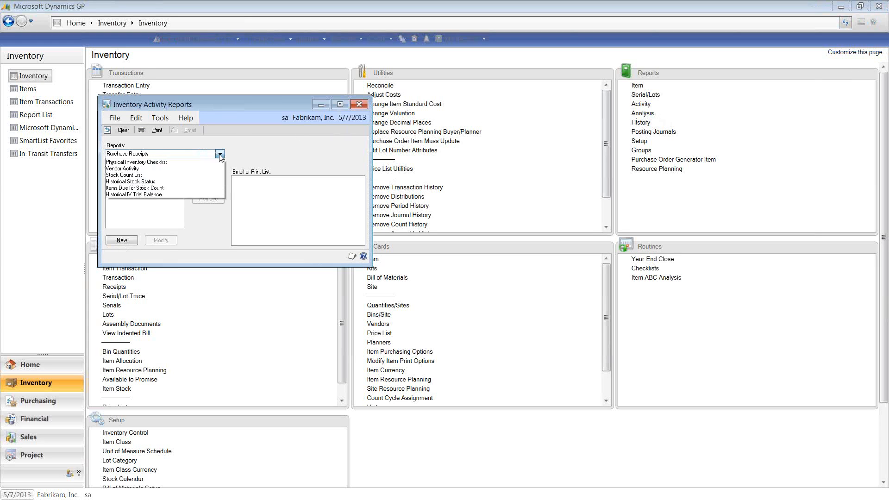
{"action": "left_click", "coordinate": [137, 182]}
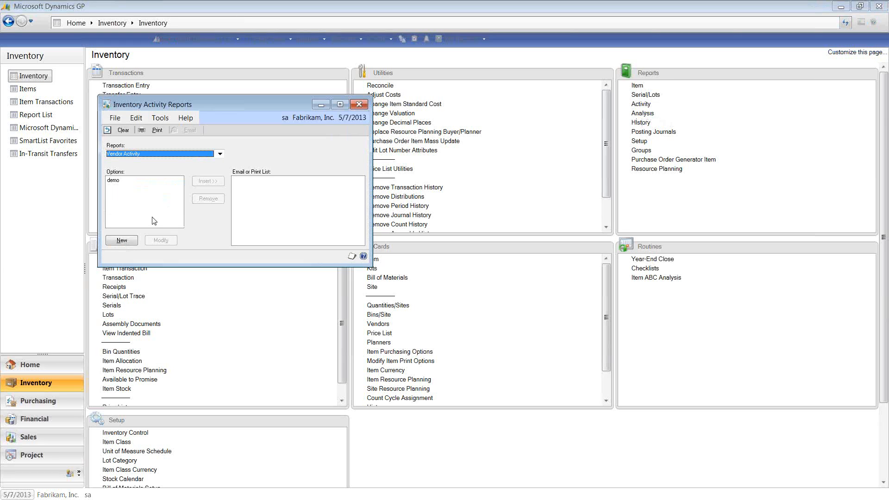
{"action": "left_click", "coordinate": [112, 180]}
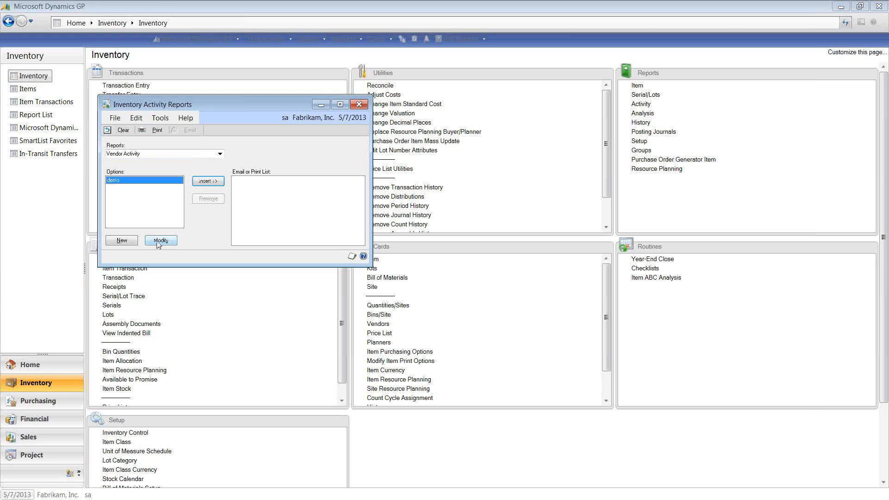
{"action": "left_click", "coordinate": [160, 241]}
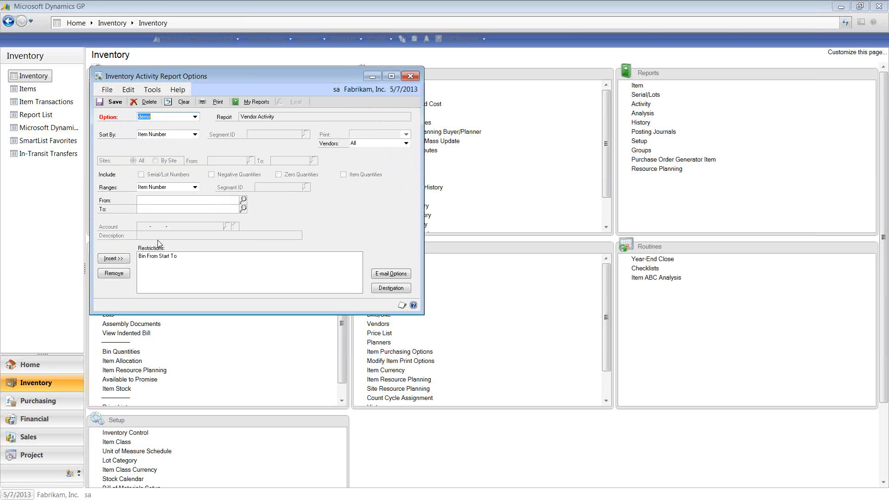
{"action": "left_click", "coordinate": [209, 103]}
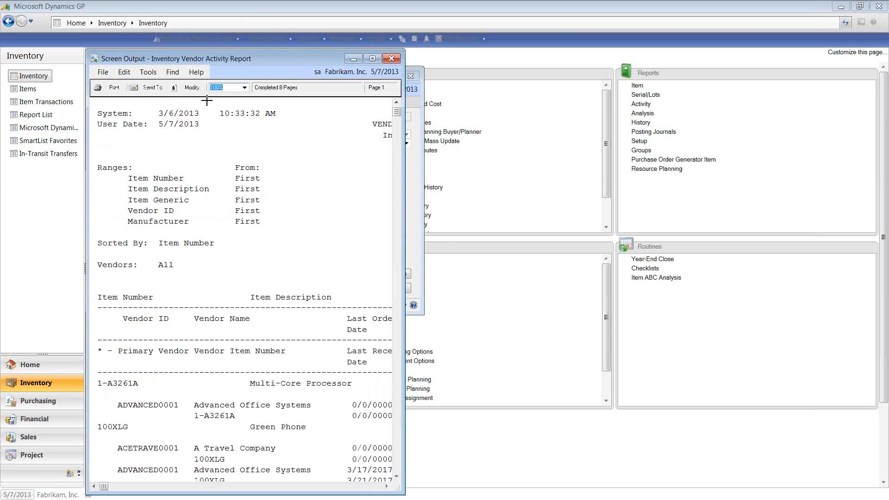
{"action": "left_click", "coordinate": [372, 59]}
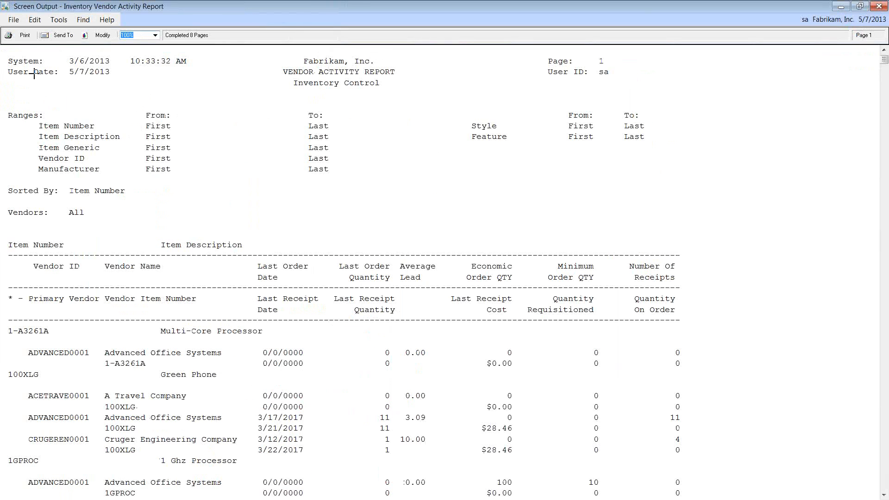
- Check the available printers for the Vendor Activity report, cancel printing, and close the report and its option windows
{"action": "left_click", "coordinate": [21, 36]}
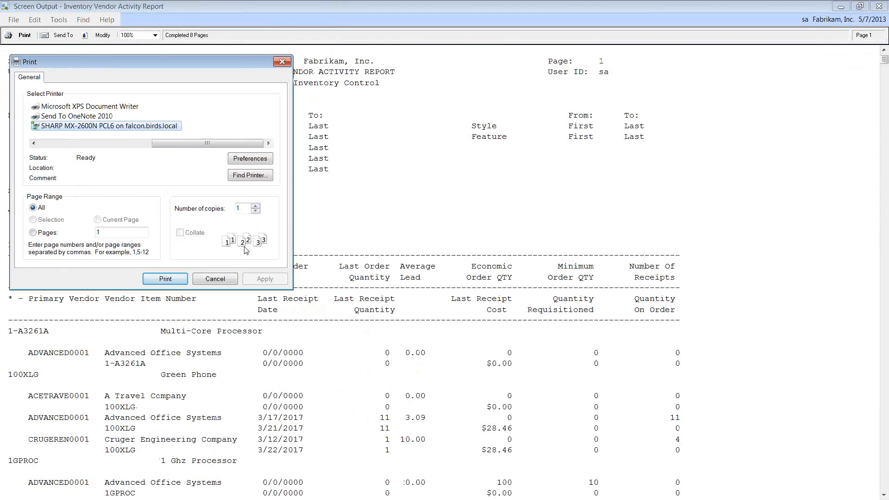
{"action": "left_click_drag", "start_coordinate": [180, 142], "coordinate": [65, 138]}
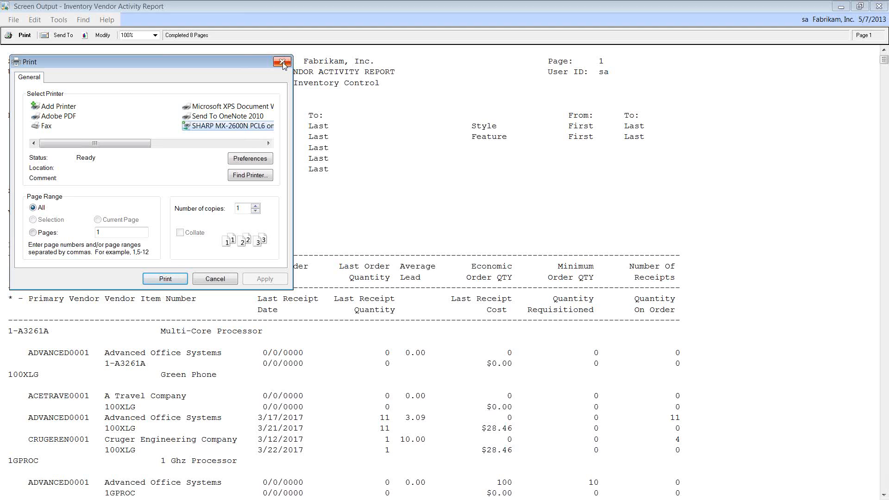
{"action": "left_click", "coordinate": [282, 62]}
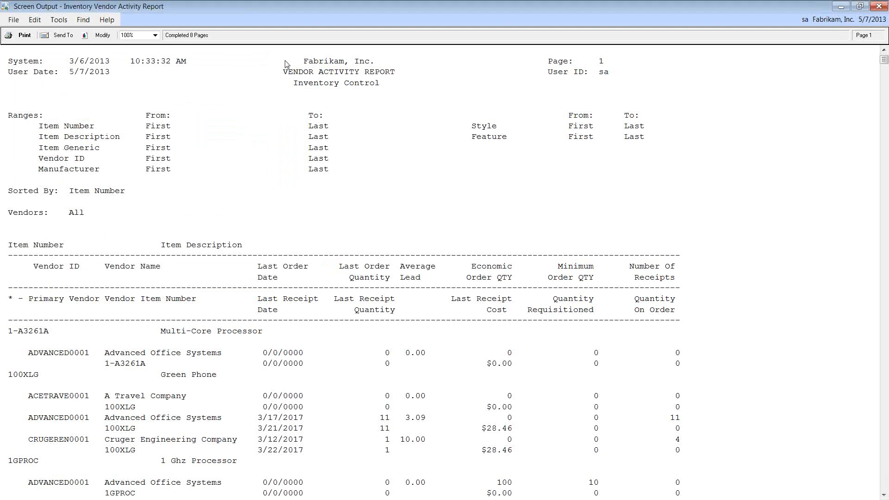
{"action": "left_click", "coordinate": [879, 7]}
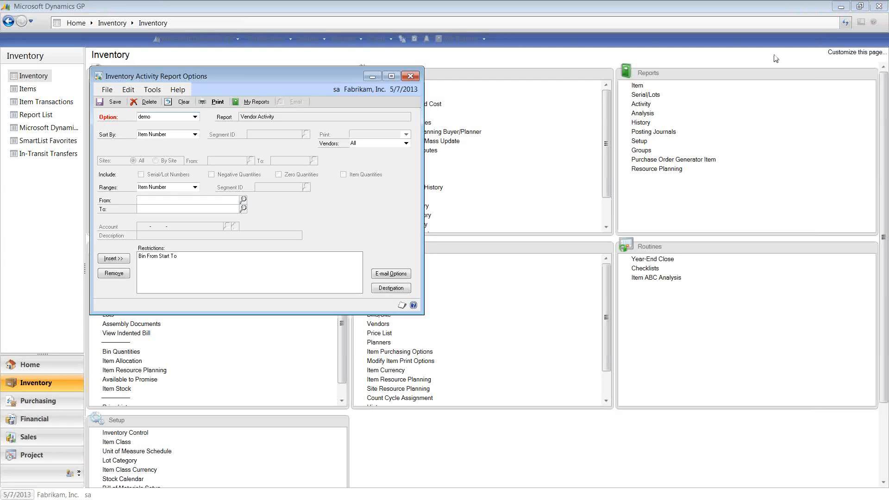
{"action": "left_click", "coordinate": [411, 78]}
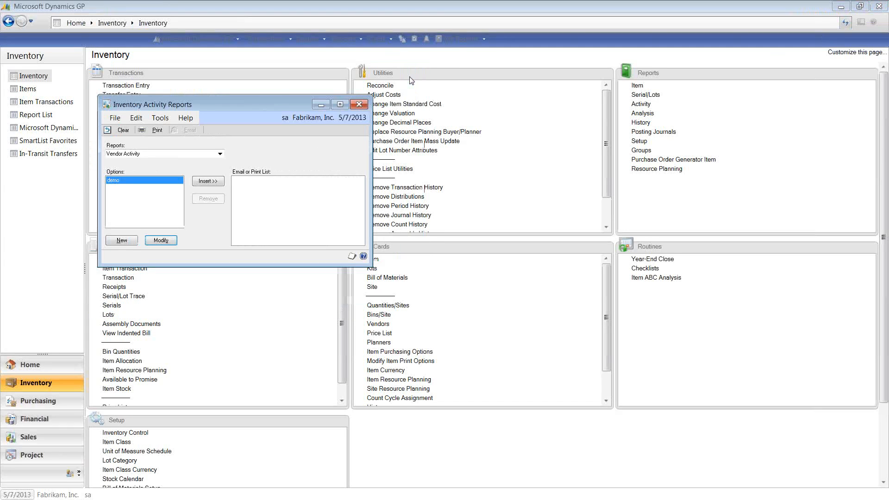
{"action": "left_click", "coordinate": [358, 104]}
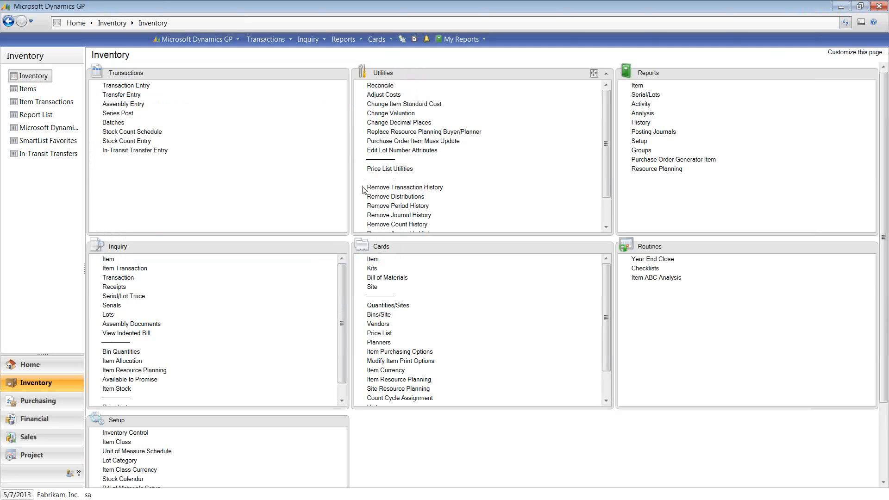
- Open the purchasing vendor card, sort the vendor lookup by Vendor Name, and load the BlackPoodle LLC record
{"action": "left_click", "coordinate": [45, 402]}
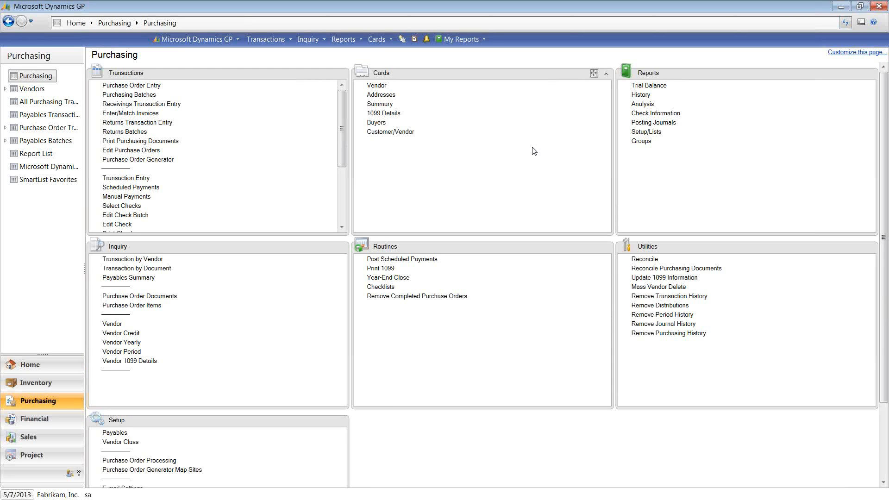
{"action": "left_click", "coordinate": [375, 86]}
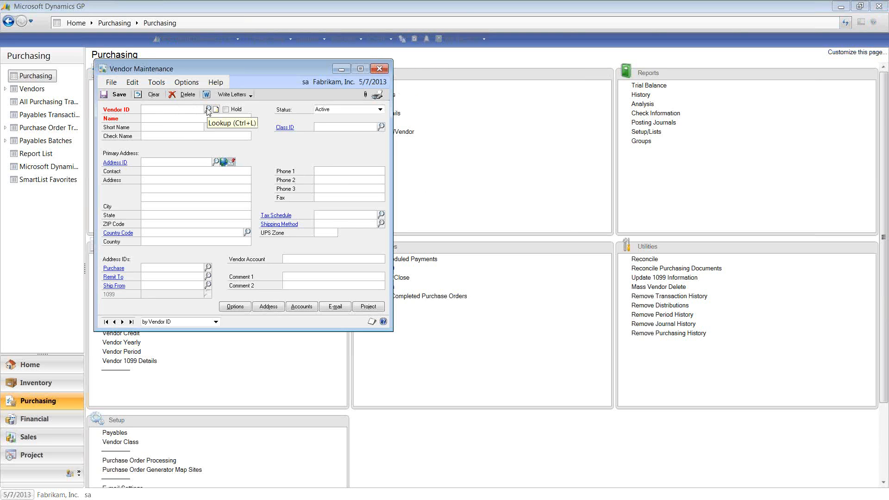
{"action": "left_click", "coordinate": [208, 112]}
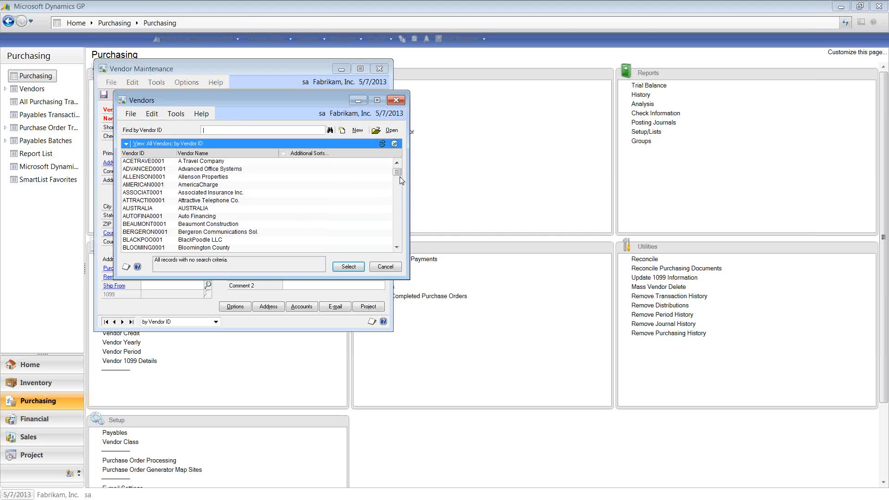
{"action": "left_click_drag", "start_coordinate": [400, 190], "coordinate": [400, 196]}
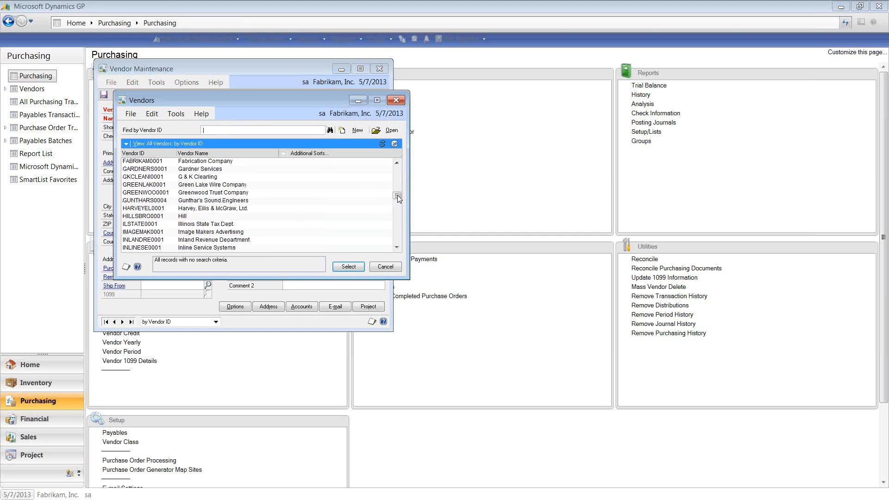
{"action": "left_click_drag", "start_coordinate": [398, 199], "coordinate": [399, 196]}
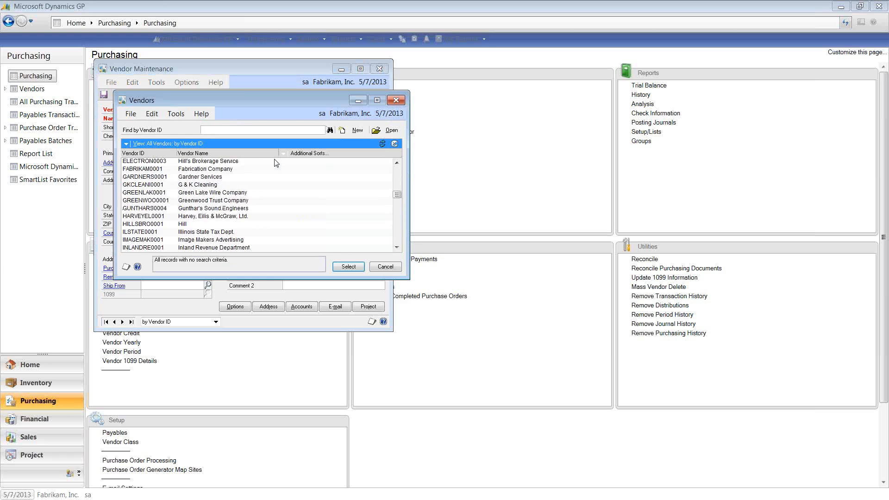
{"action": "left_click", "coordinate": [196, 154]}
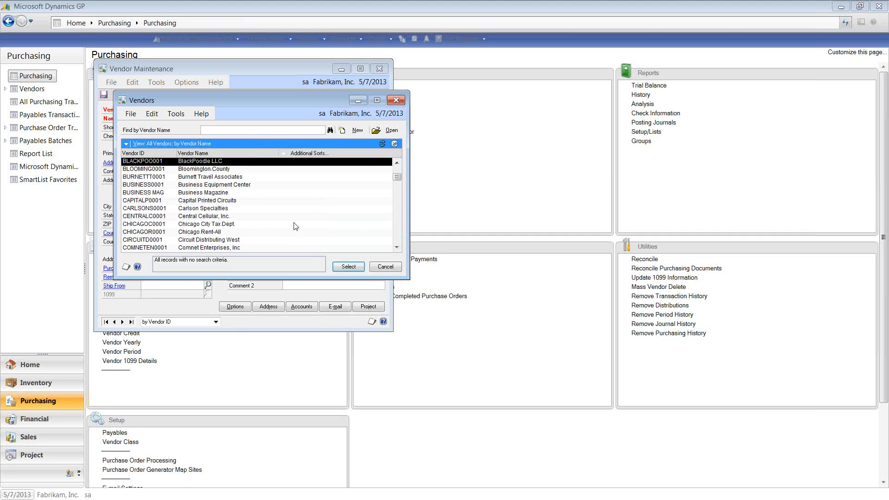
{"action": "left_click", "coordinate": [361, 268]}
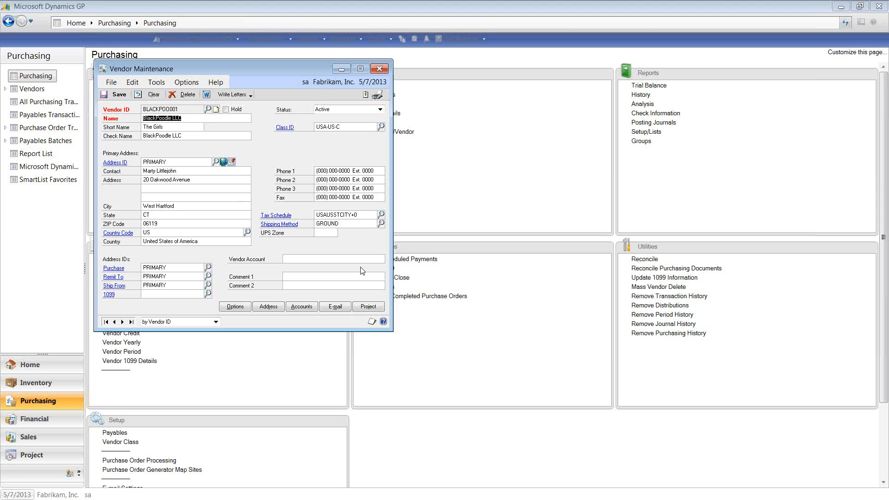
- Open the BlackPoodle LLC vendor's document attachments, preview 2012 First Immunization Records.pdf, and close the preview
{"action": "left_click", "coordinate": [366, 95]}
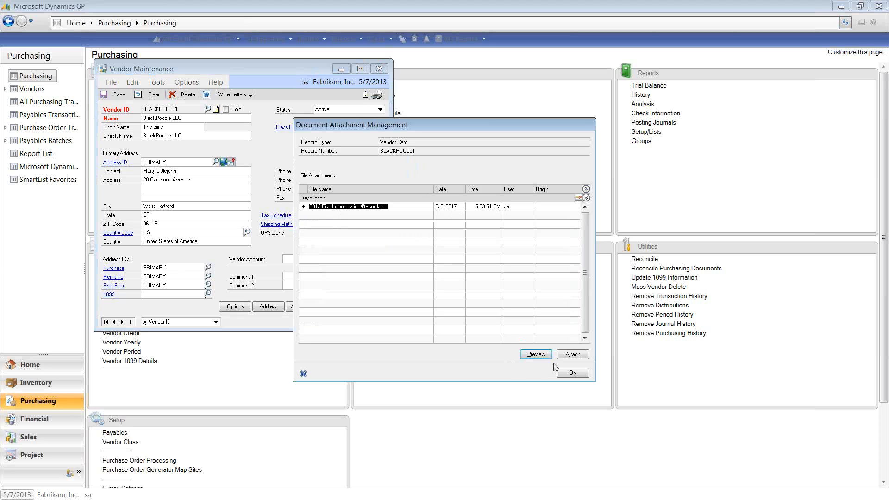
{"action": "left_click", "coordinate": [539, 356]}
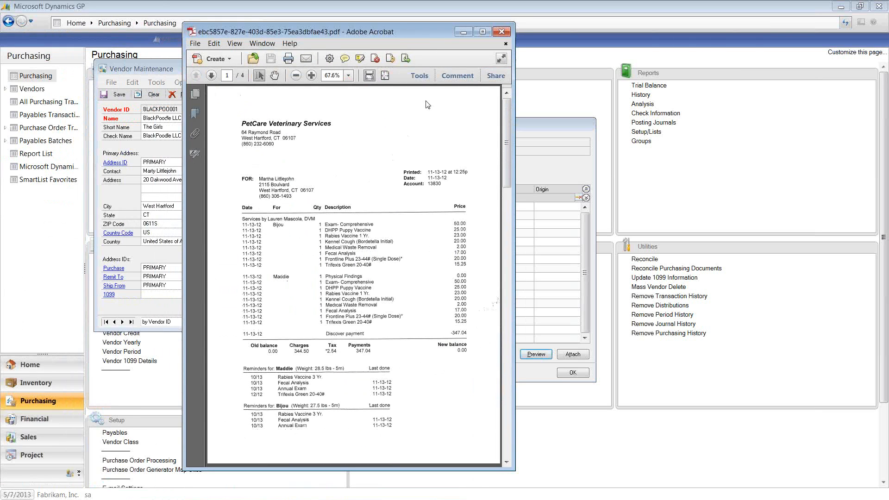
{"action": "left_click", "coordinate": [502, 32]}
- Attach Best Friends.docx from the Desktop to the BlackPoodle LLC vendor card and close the attachment management window
{"action": "left_click", "coordinate": [573, 355]}
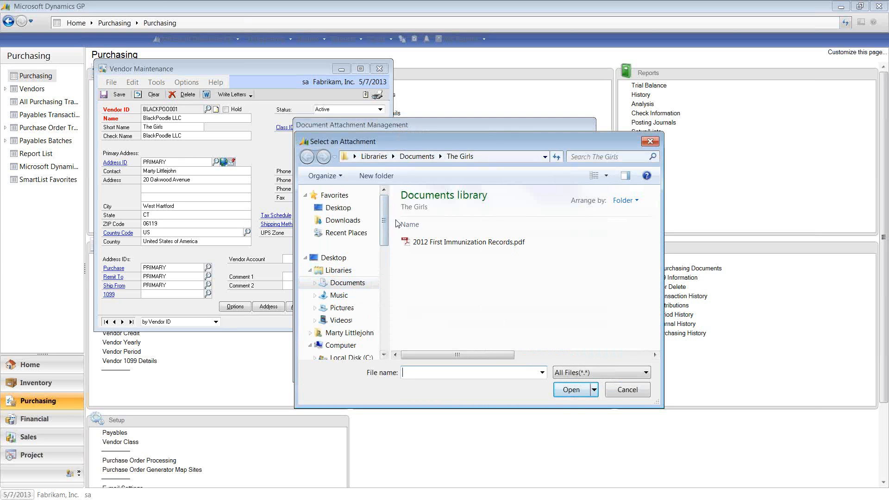
{"action": "left_click", "coordinate": [342, 284]}
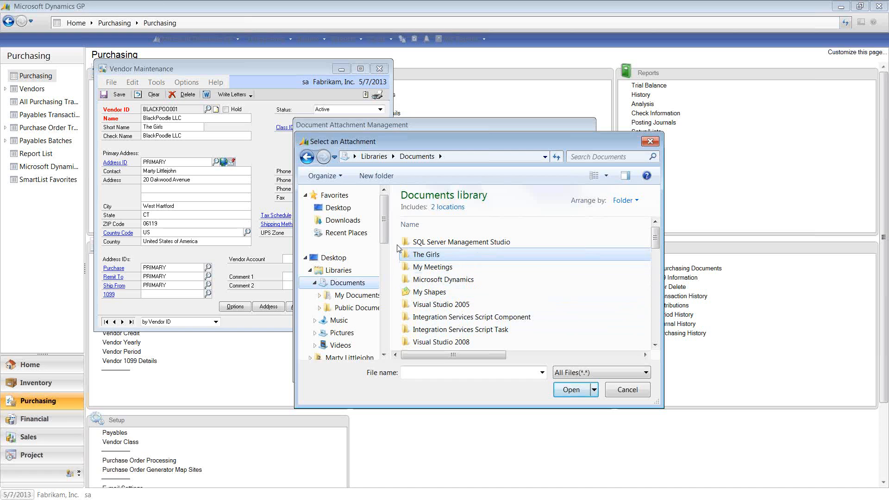
{"action": "left_click", "coordinate": [331, 208]}
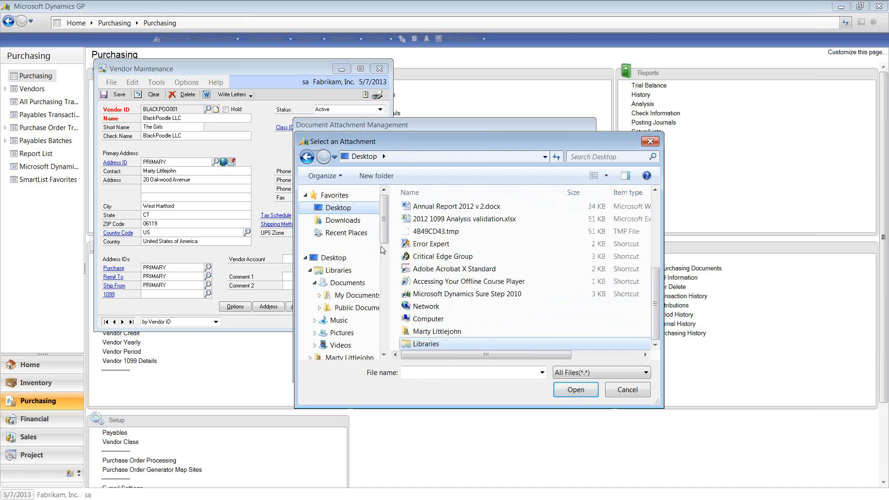
{"action": "left_click_drag", "start_coordinate": [655, 281], "coordinate": [654, 202]}
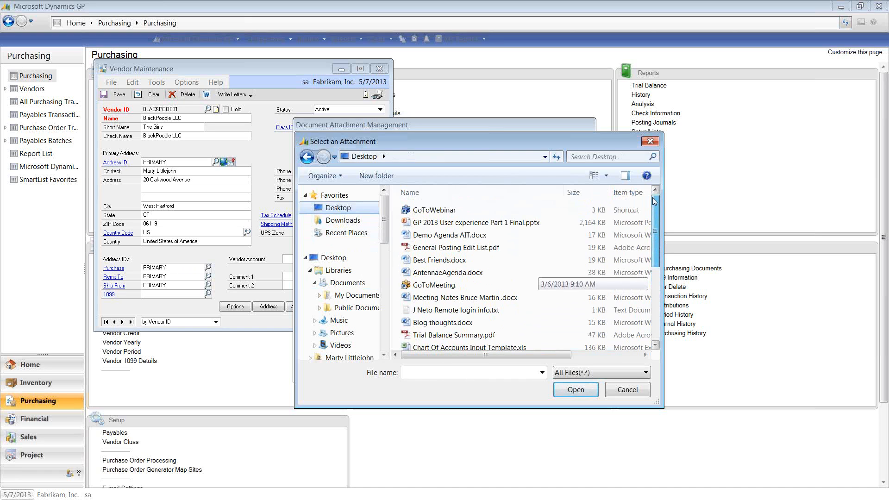
{"action": "double_click", "coordinate": [449, 260]}
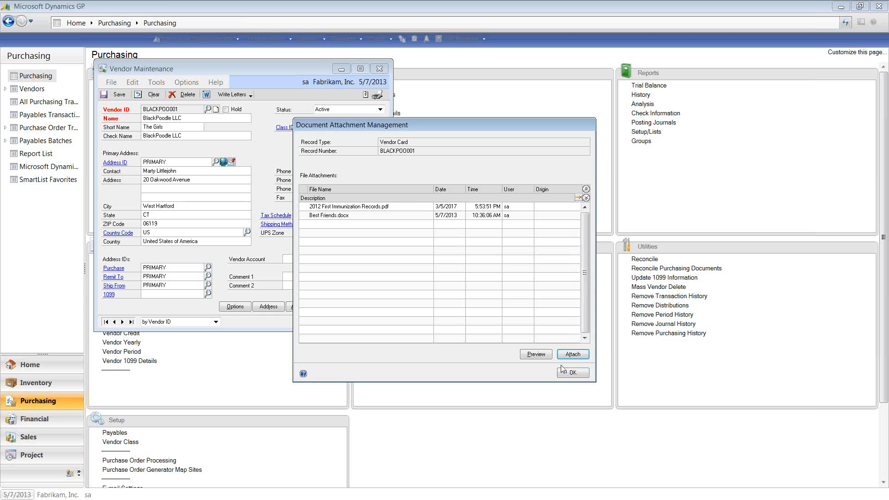
{"action": "left_click", "coordinate": [576, 375]}
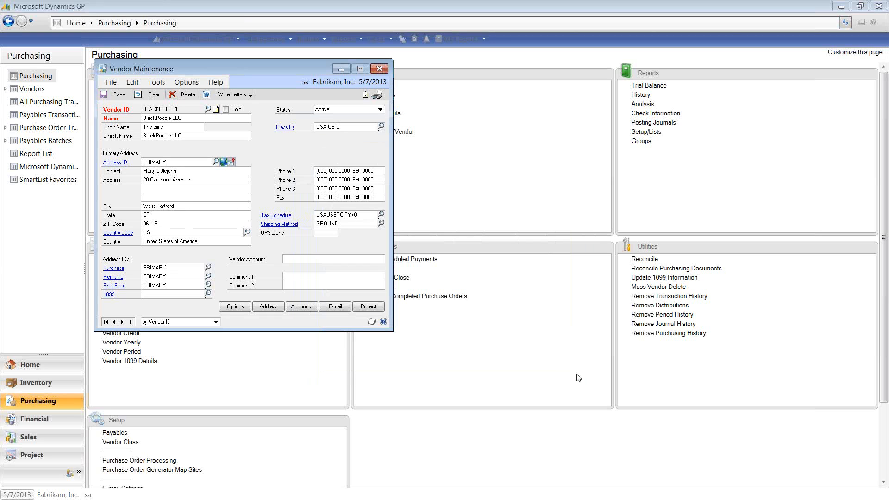
- Reopen the vendor's attachments, preview Best Friends.docx in a maximized window, and close the document
{"action": "left_click", "coordinate": [366, 95]}
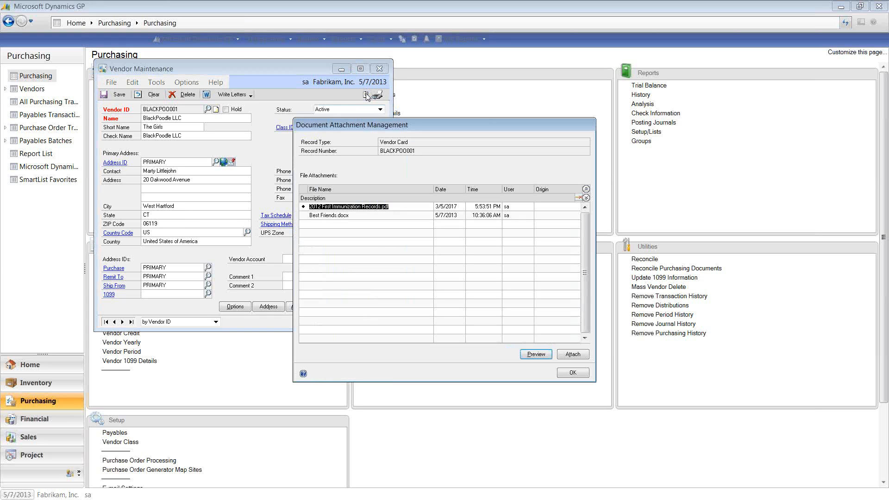
{"action": "double_click", "coordinate": [330, 216]}
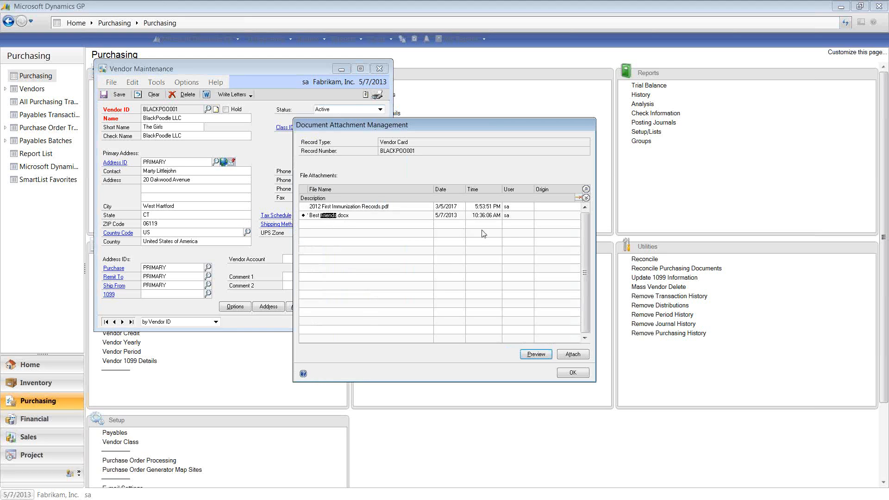
{"action": "left_click", "coordinate": [536, 355]}
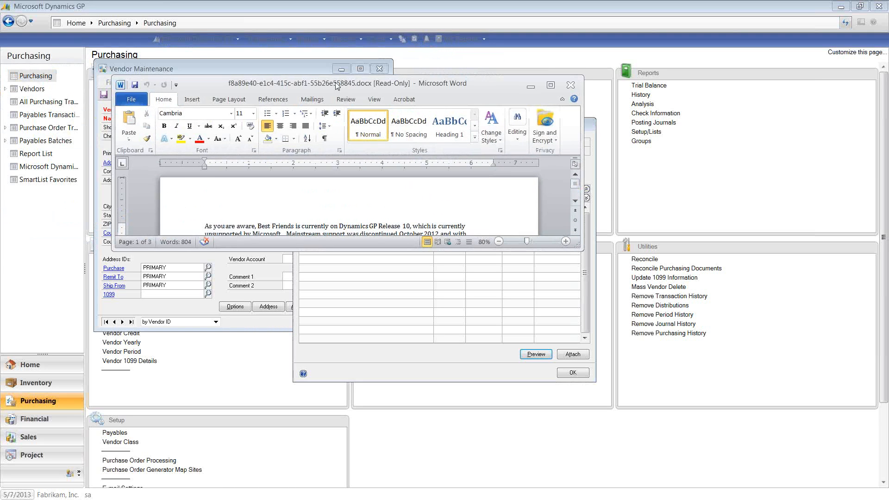
{"action": "left_click", "coordinate": [550, 85]}
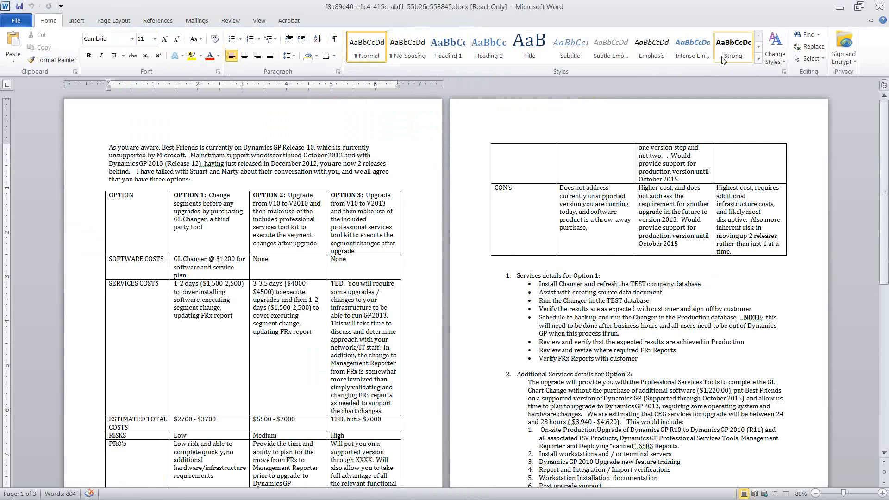
{"action": "left_click", "coordinate": [878, 7]}
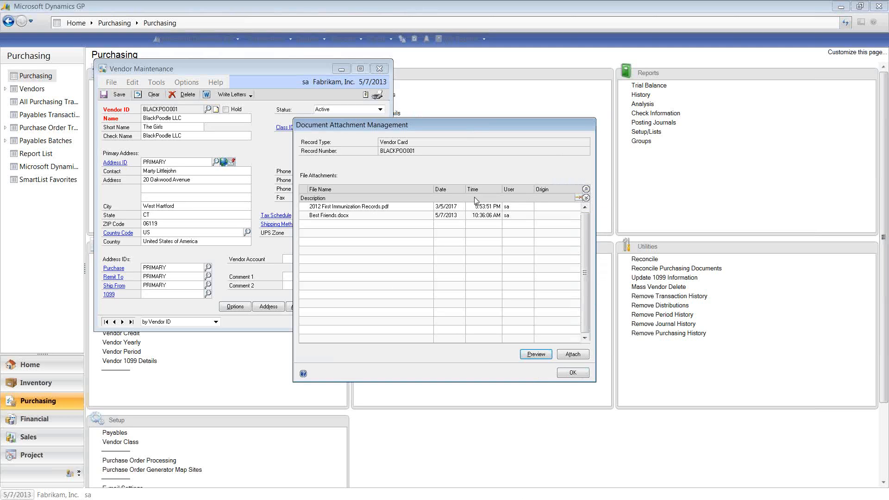
- Delete the Best Friends.docx attachment from the vendor record, and close the attachment and vendor windows
{"action": "left_click", "coordinate": [376, 217]}
{"action": "left_click", "coordinate": [579, 198]}
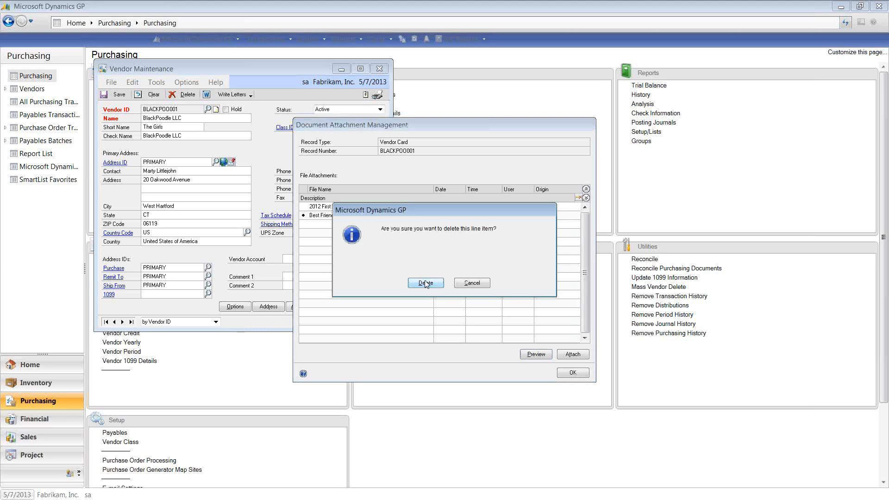
{"action": "left_click", "coordinate": [424, 283]}
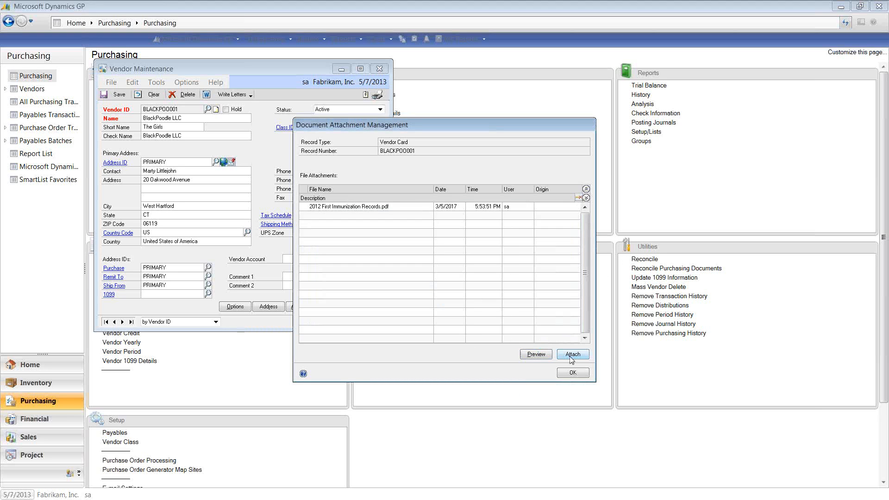
{"action": "left_click", "coordinate": [580, 373]}
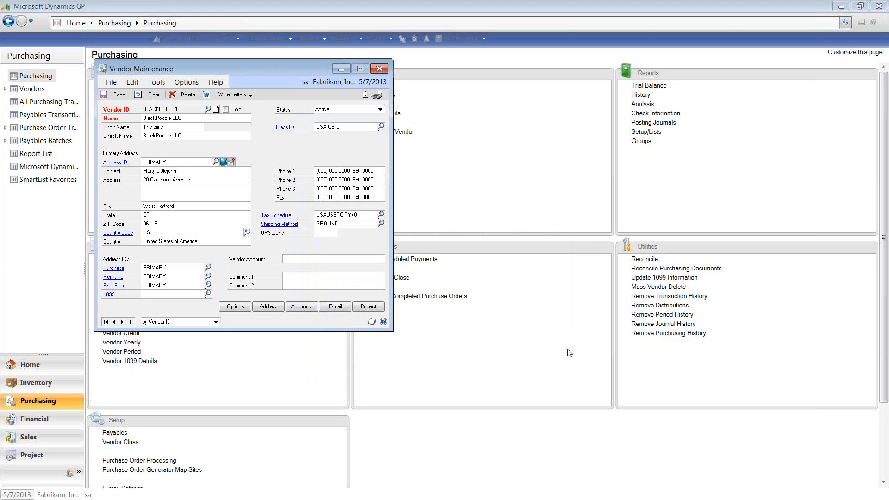
{"action": "left_click", "coordinate": [379, 69]}
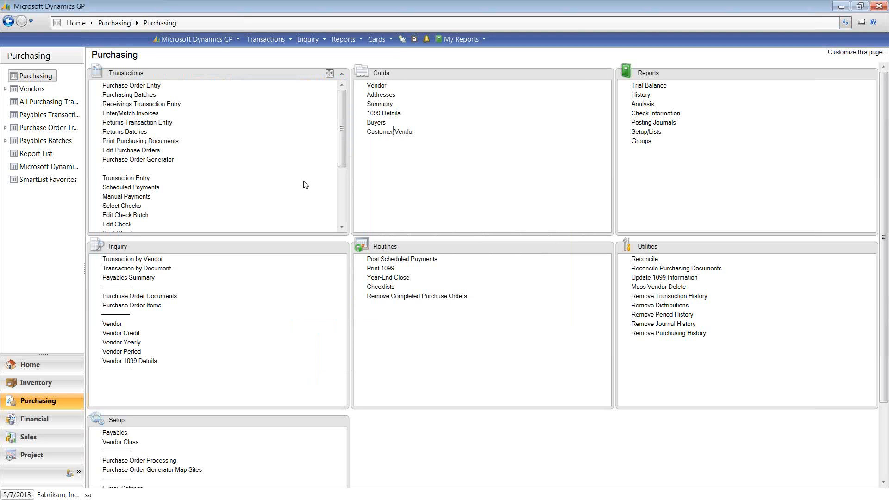
{"action": "left_click", "coordinate": [124, 161]}
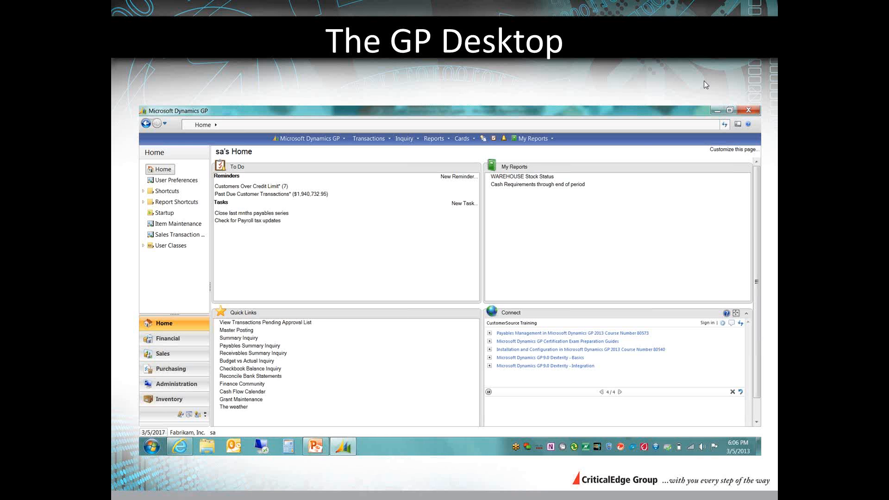
{"action": "key", "text": "Right"}
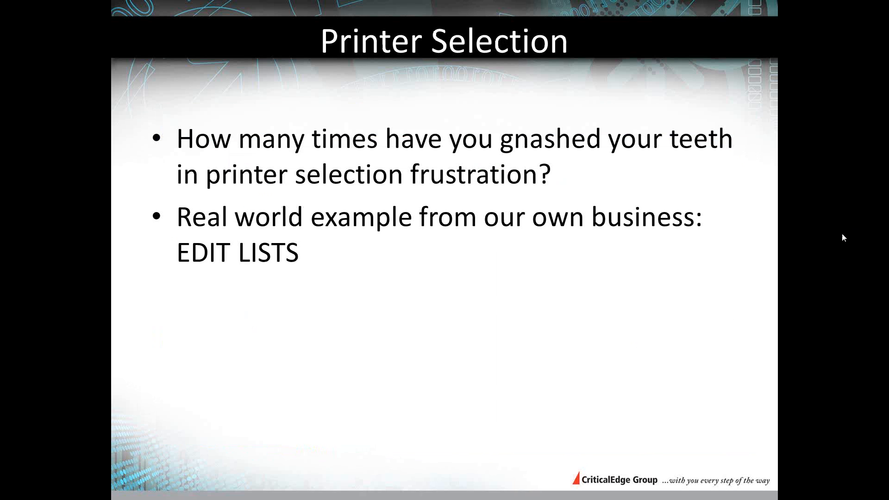
{"action": "key", "text": "Right"}
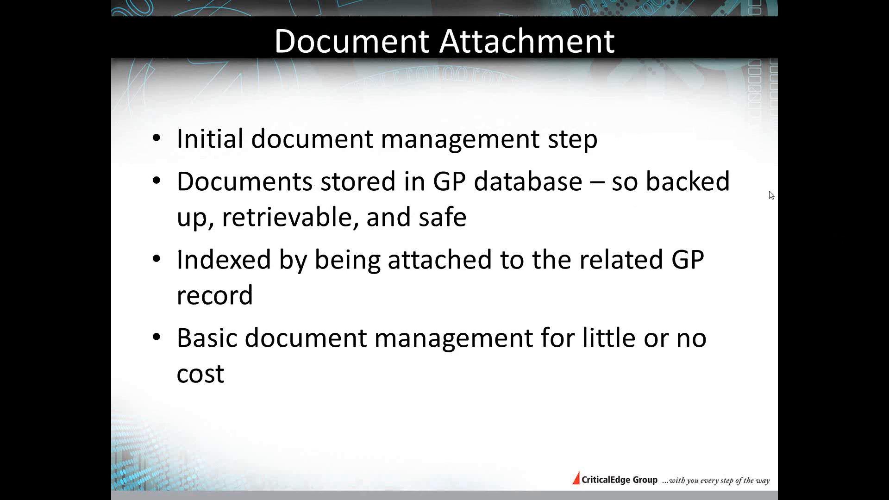